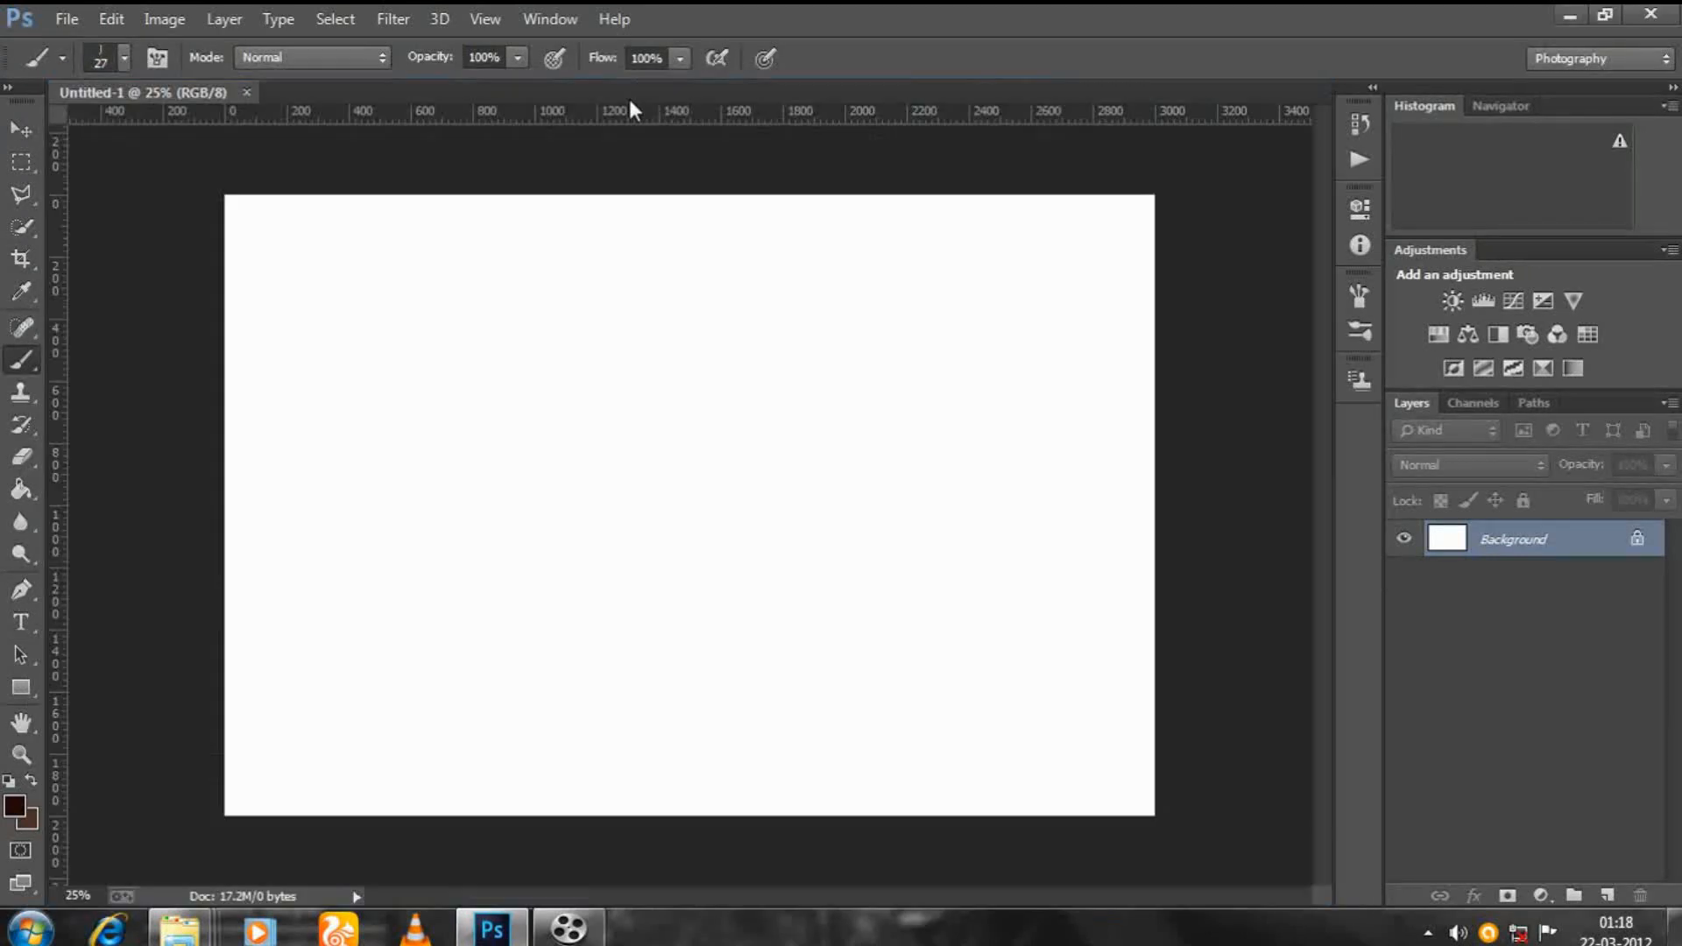
Add a new layer above the background and reduce the brush size to 1 px.
{"action": "left_click", "coordinate": [1608, 895]}
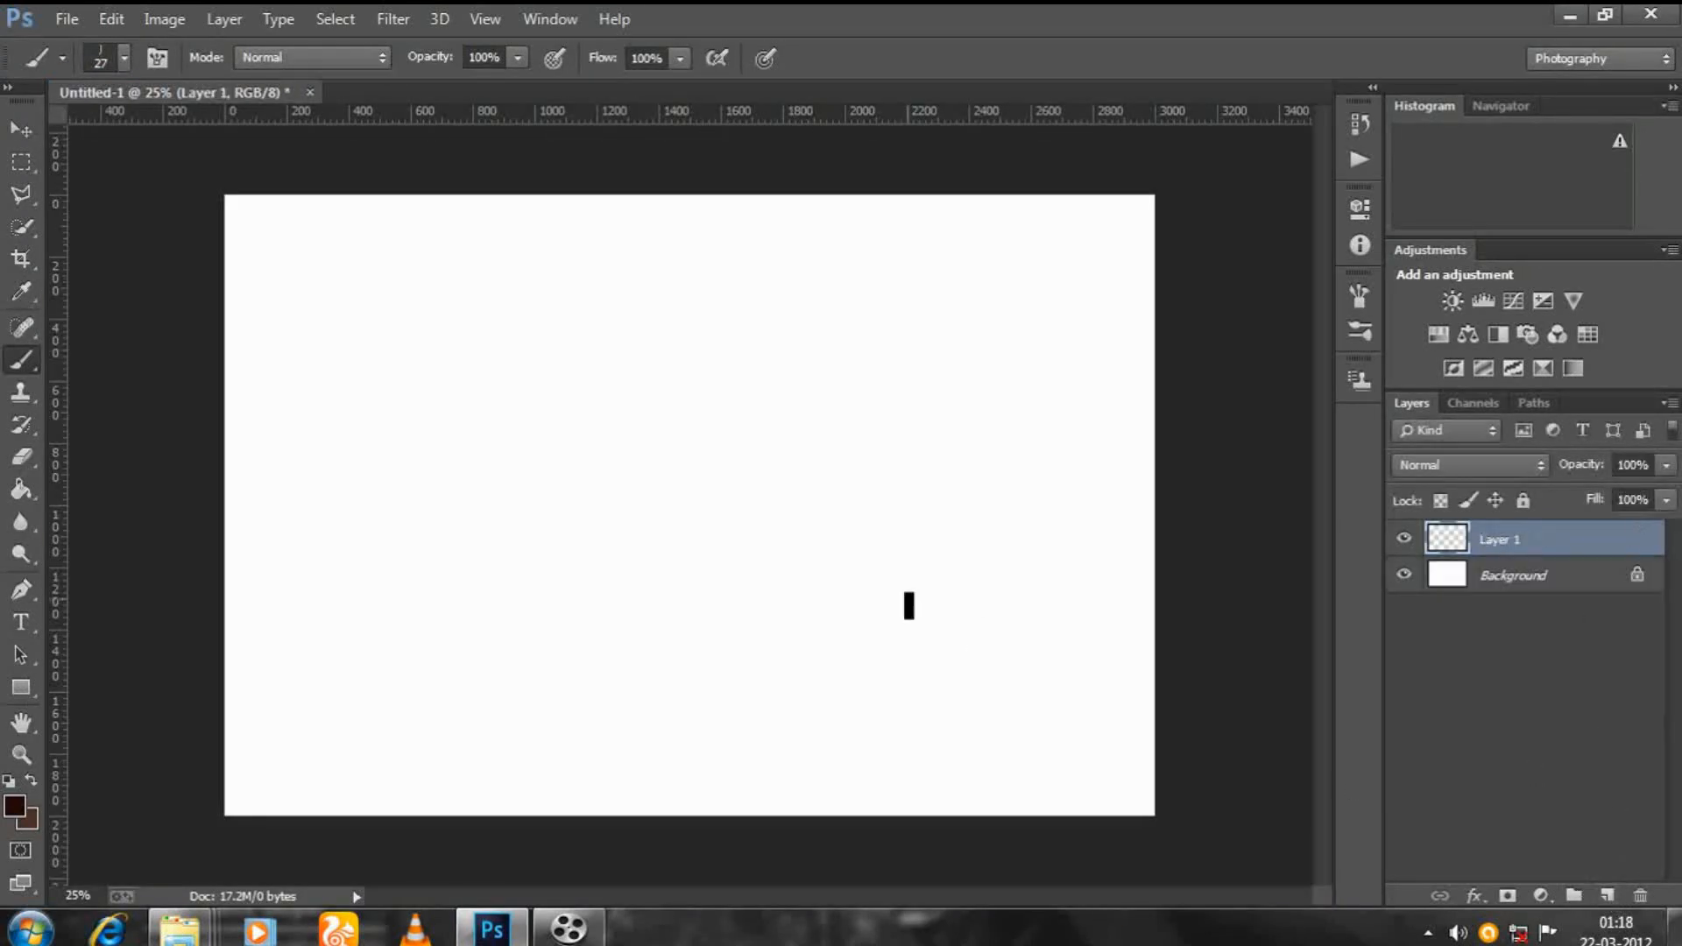
{"action": "scroll", "coordinate": [744, 497], "scroll_direction": "up", "scroll_amount": 4}
{"action": "right_click", "coordinate": [594, 403]}
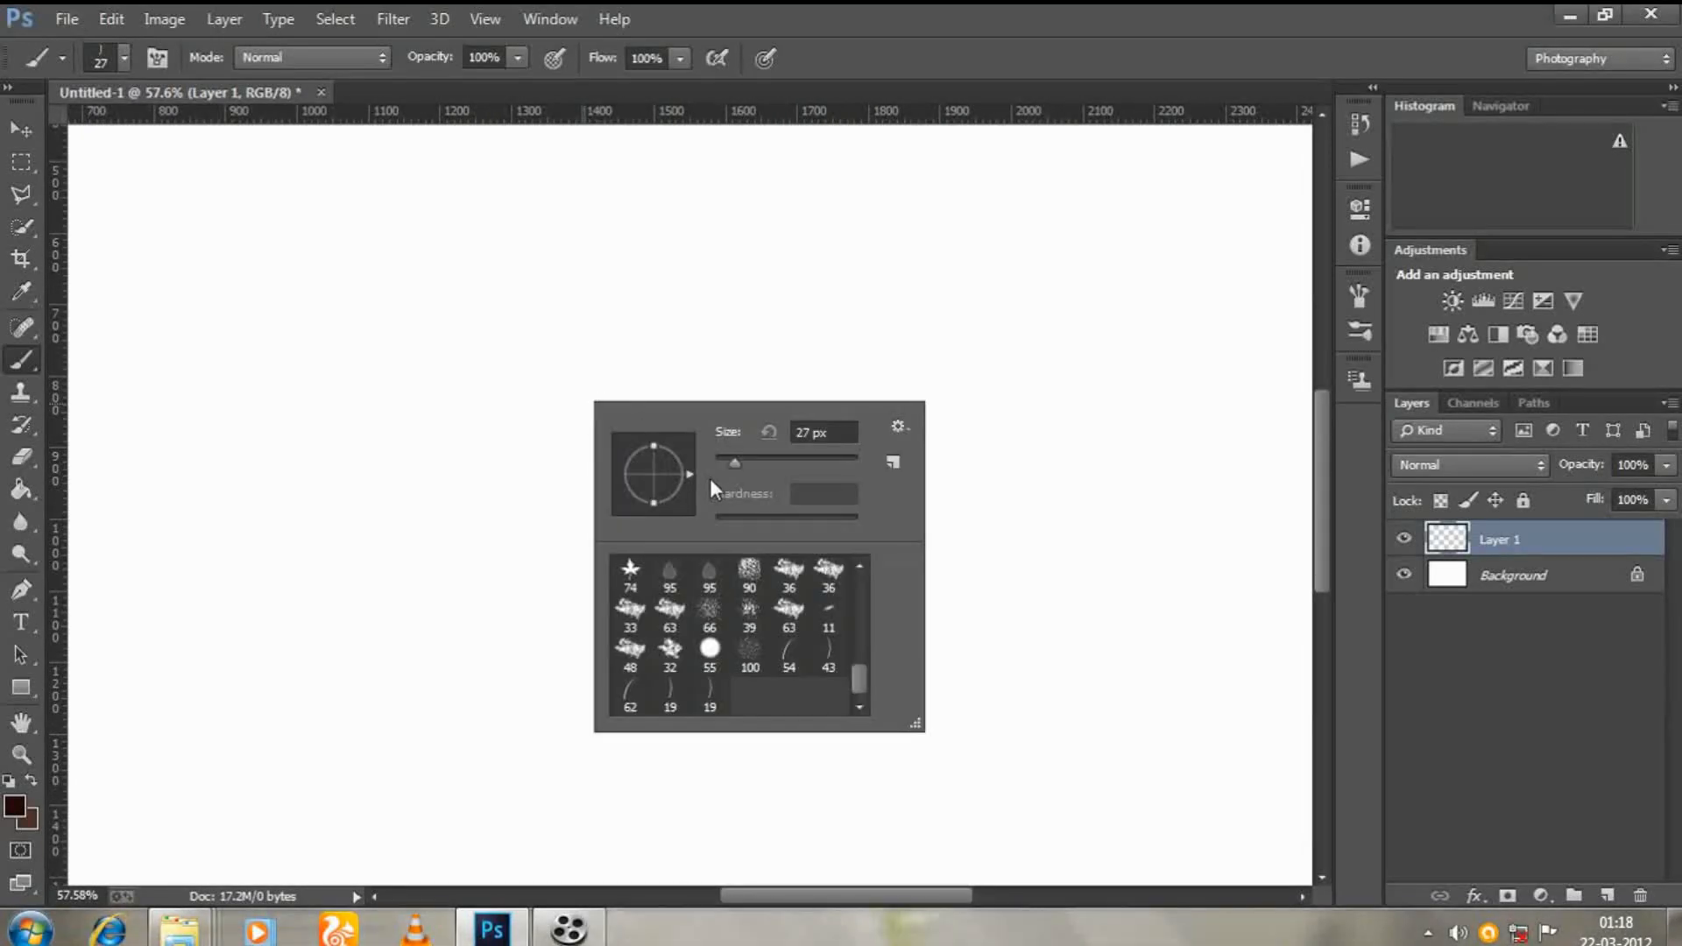
{"action": "left_click_drag", "start_coordinate": [733, 463], "coordinate": [685, 452]}
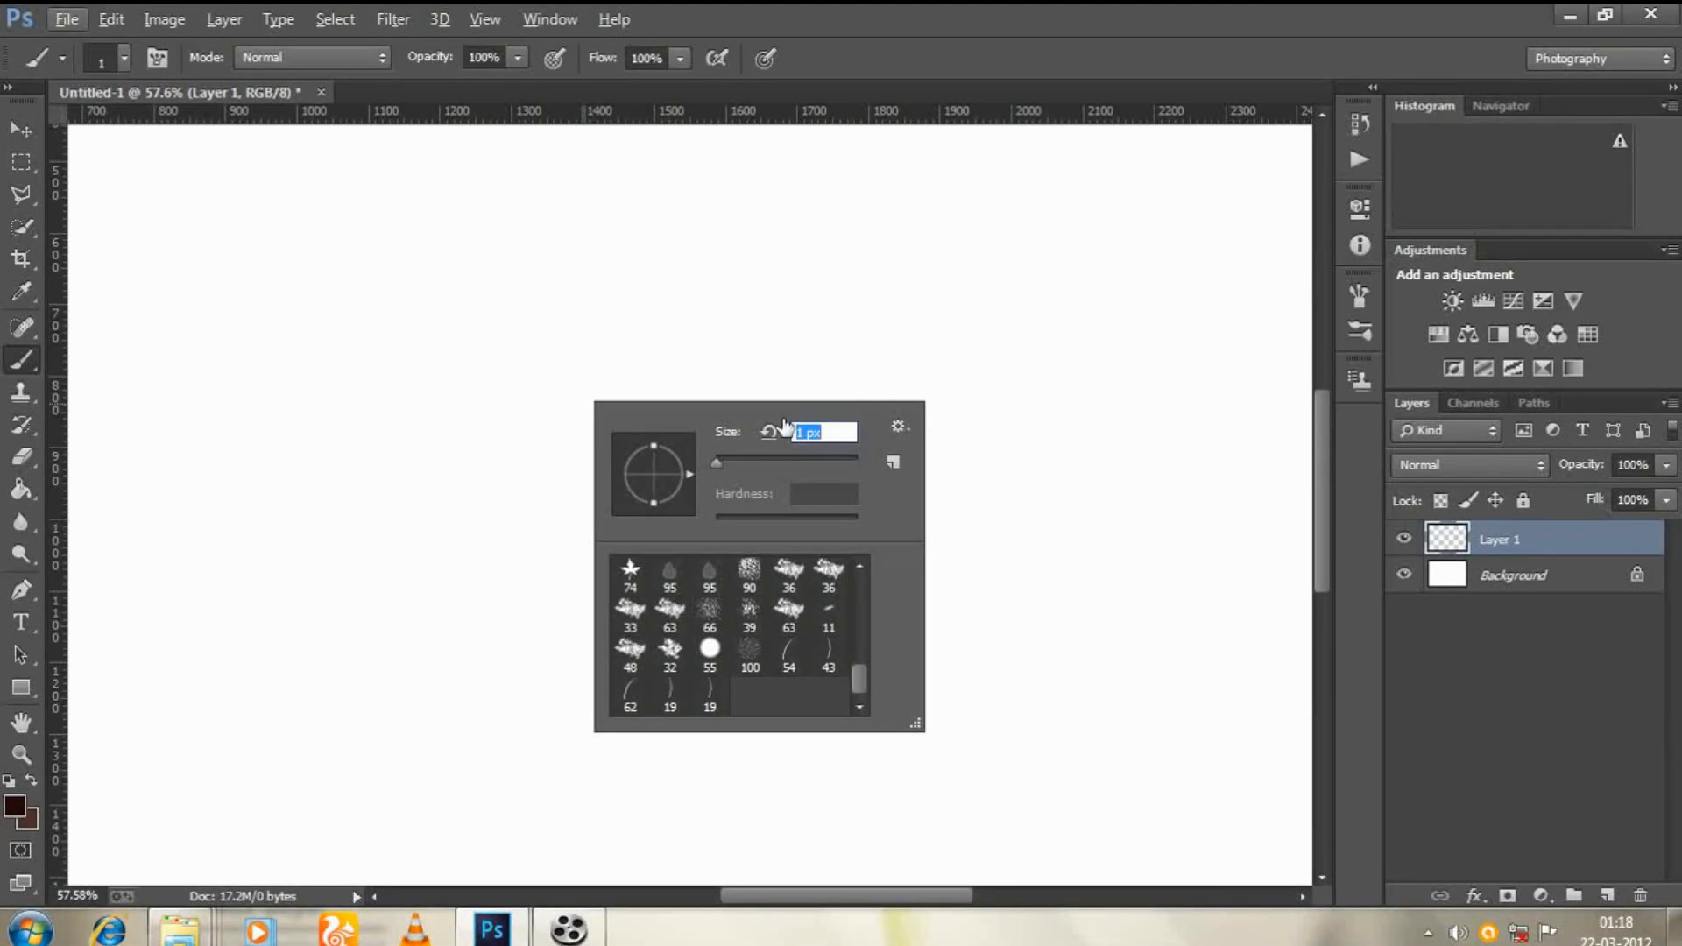
{"action": "left_click", "coordinate": [752, 344]}
Choose the hard round brush tip at 1 px with 89% hardness.
{"action": "scroll", "coordinate": [718, 430], "scroll_direction": "up", "scroll_amount": 10}
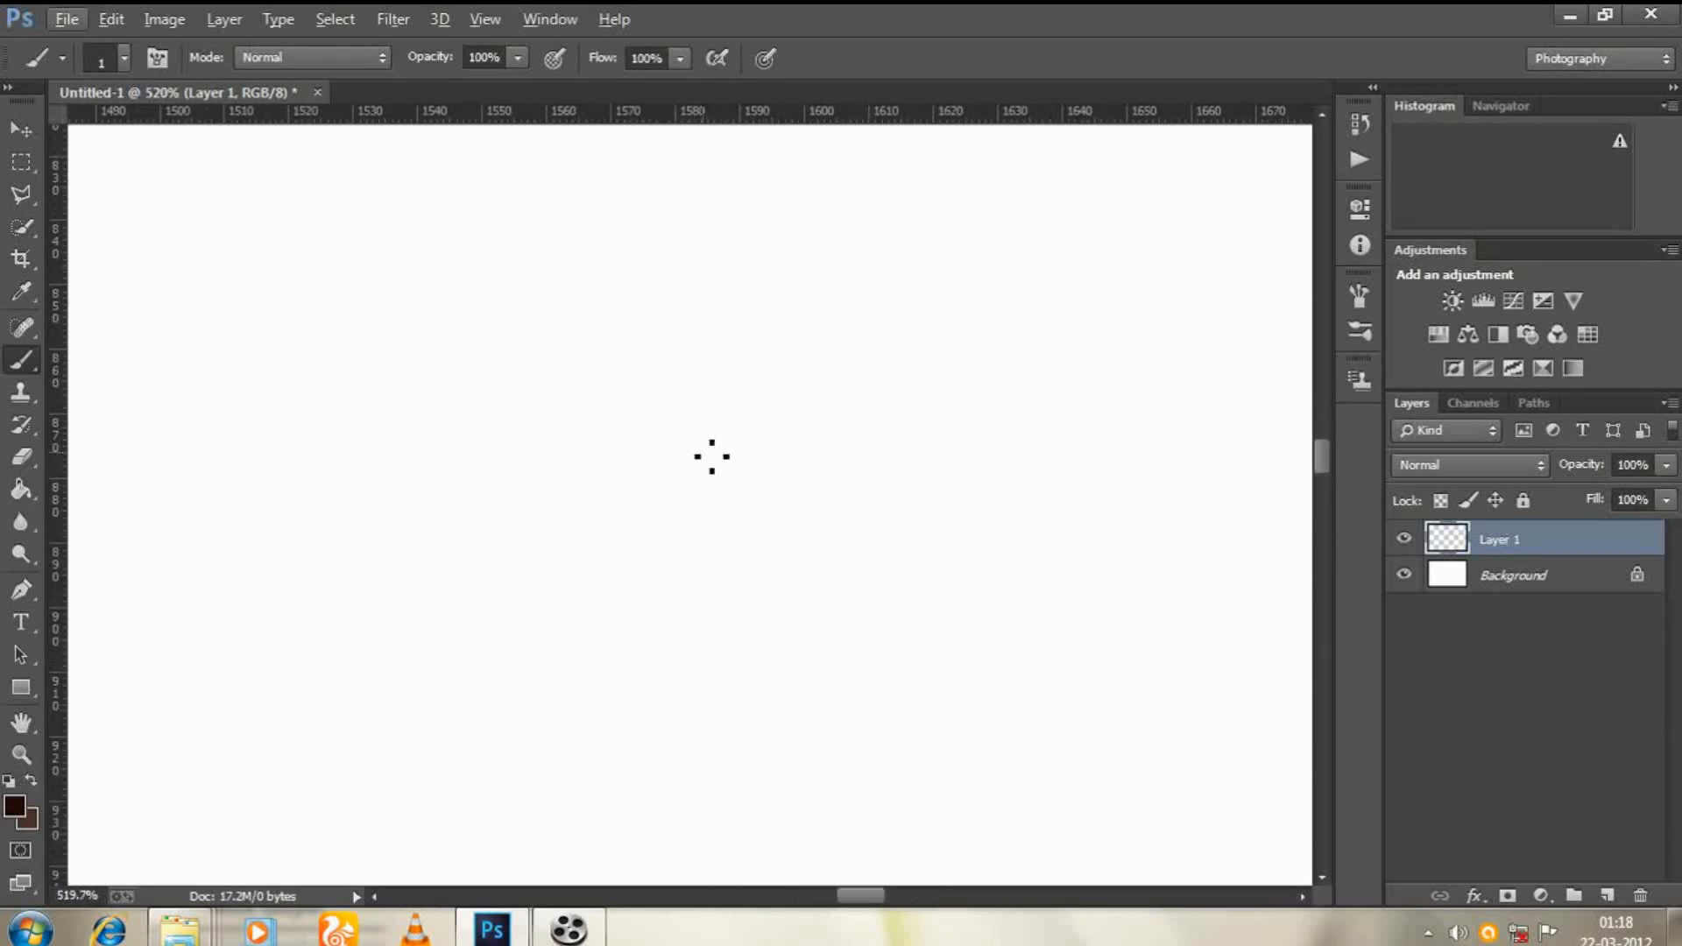
{"action": "scroll", "coordinate": [713, 454], "scroll_direction": "up", "scroll_amount": 7}
{"action": "right_click", "coordinate": [714, 443]}
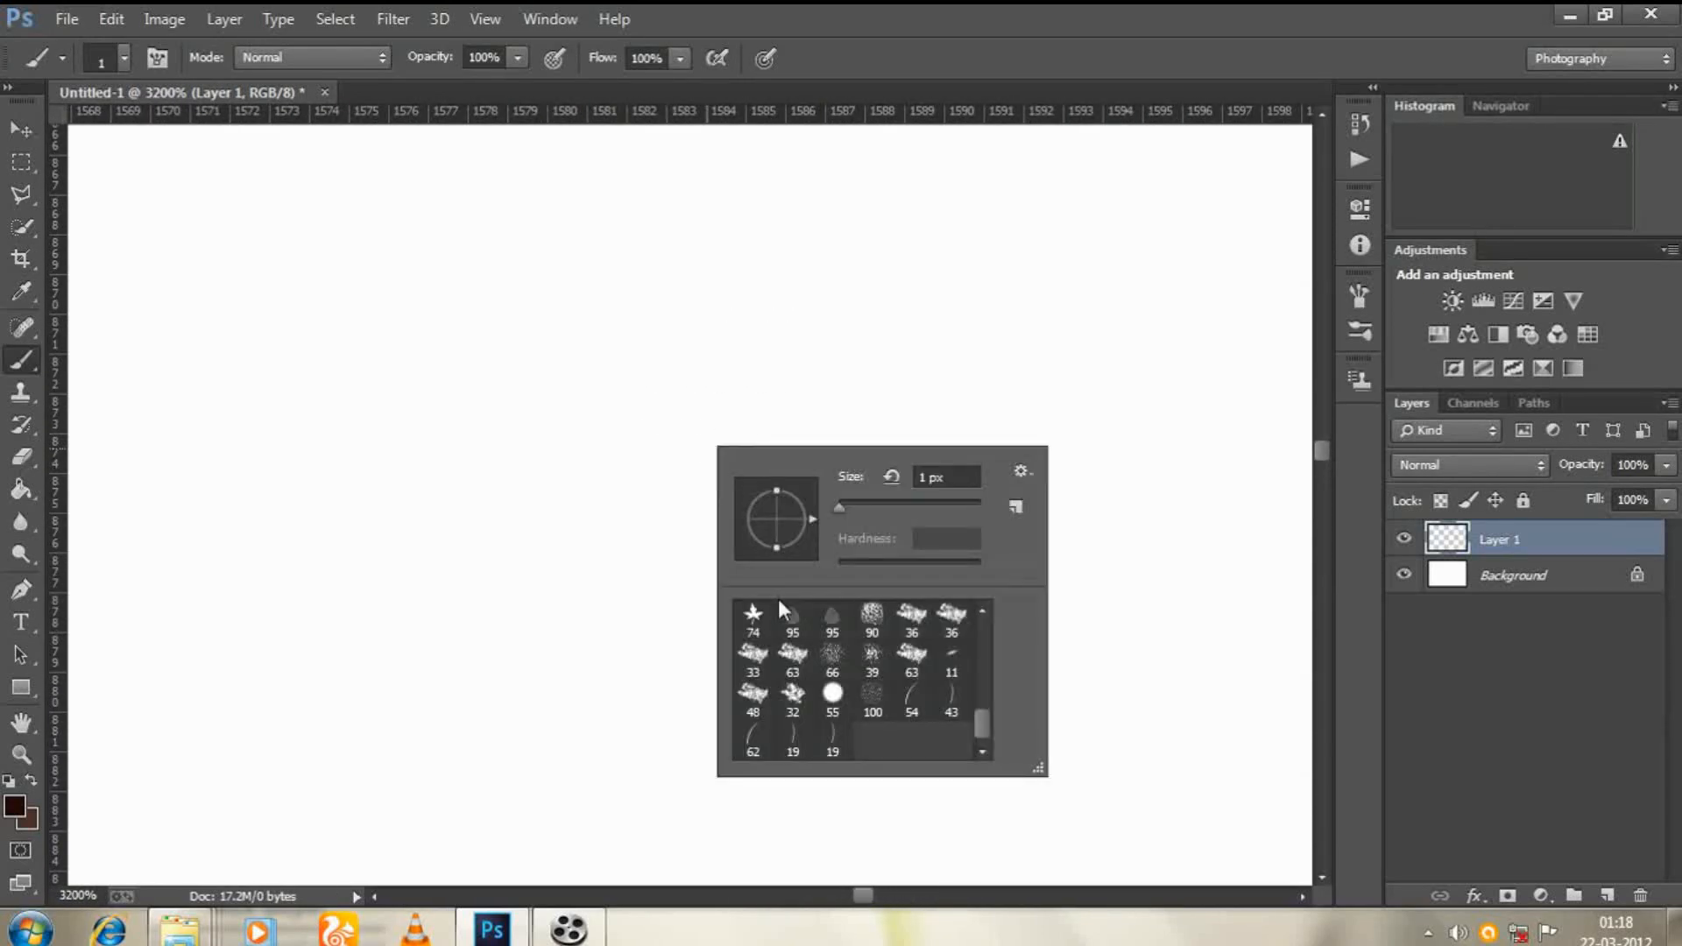
{"action": "left_click_drag", "start_coordinate": [991, 724], "coordinate": [984, 592]}
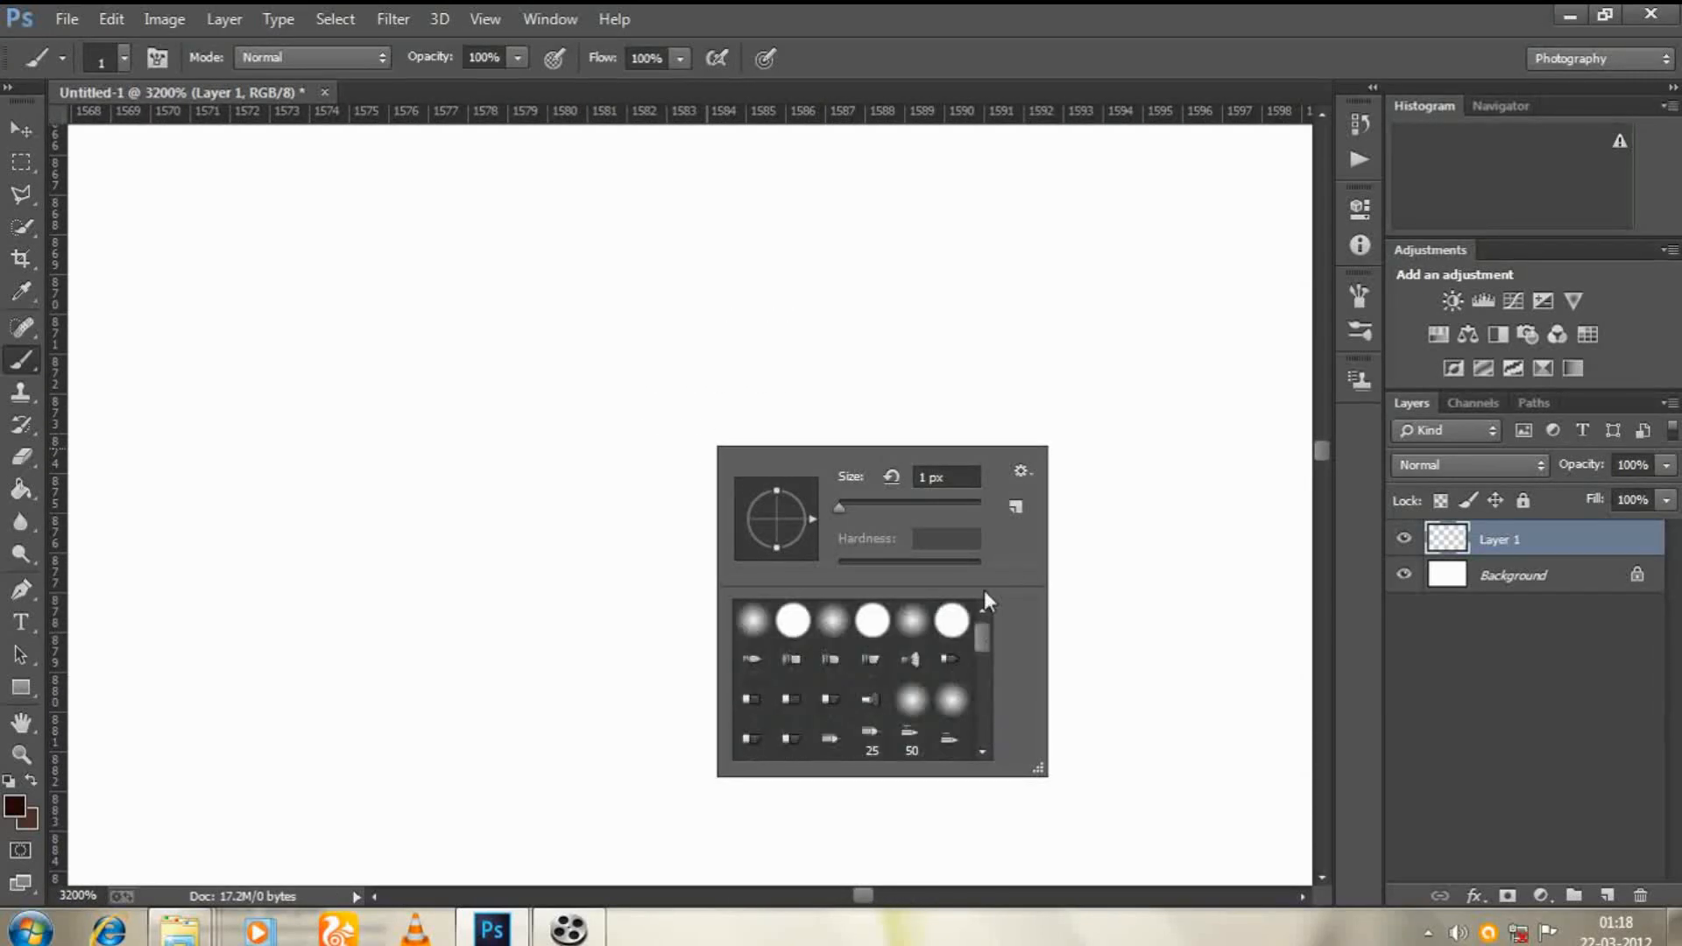
{"action": "double_click", "coordinate": [803, 620]}
{"action": "right_click", "coordinate": [762, 456]}
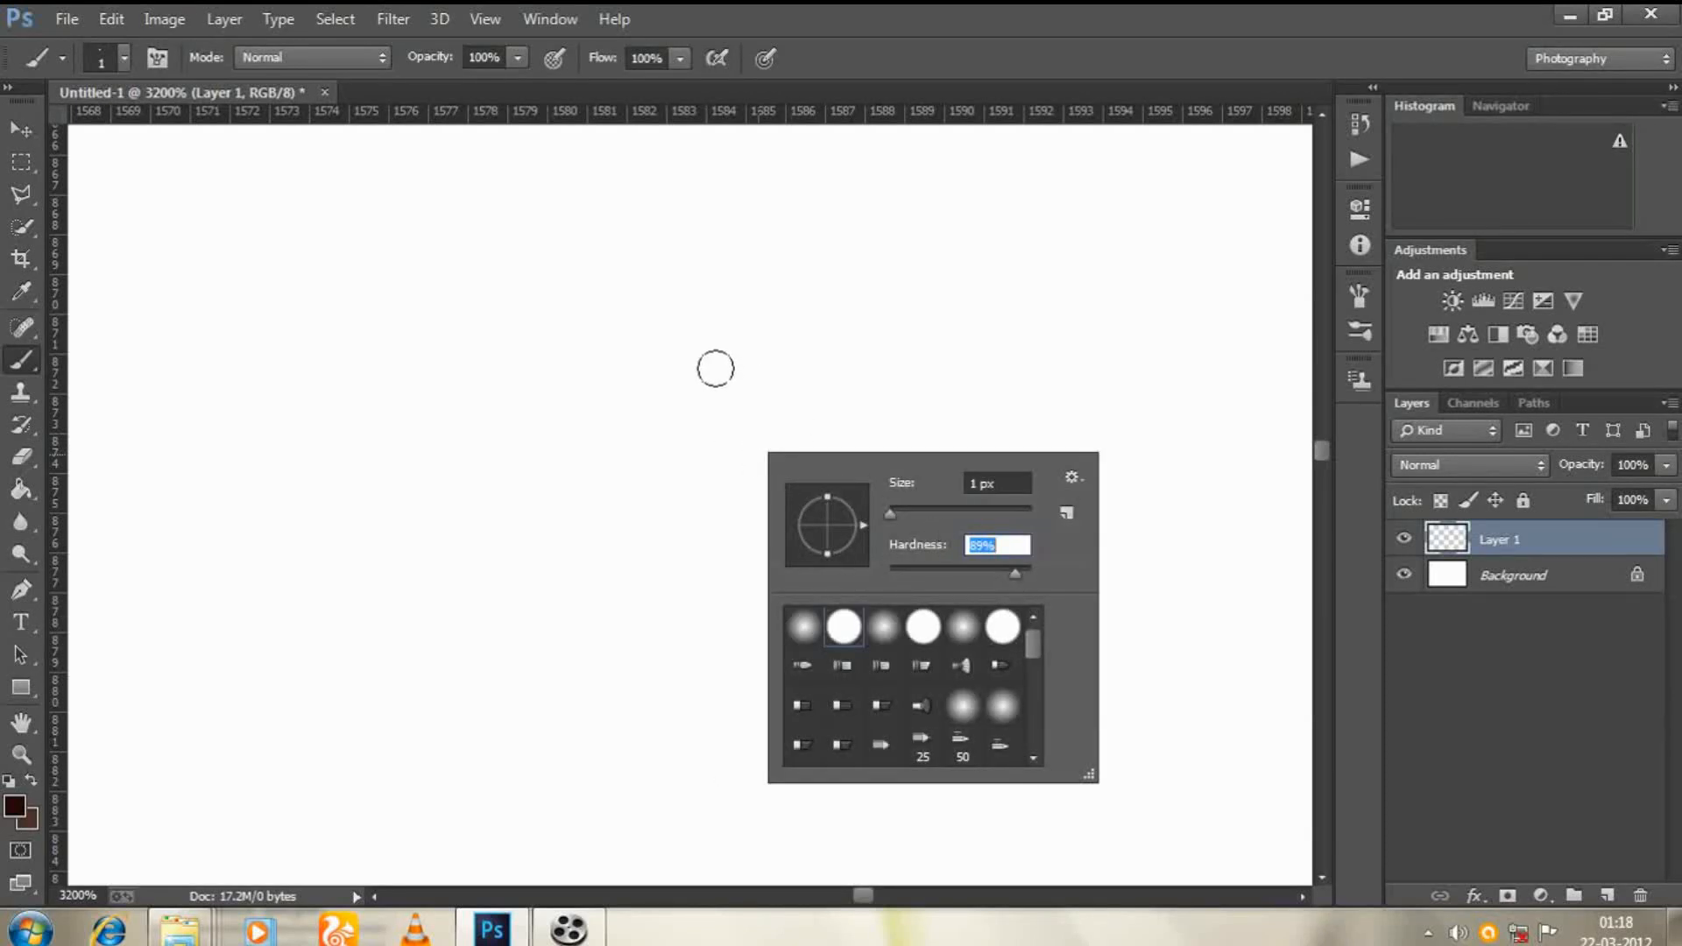
Paint a short curved hair stroke about 24 px tall on Layer 1, undoing unsuccessful attempts.
{"action": "mouse_move", "coordinate": [704, 340]}
{"action": "left_mouse_down"}
{"action": "mouse_move", "coordinate": [714, 462]}
{"action": "mouse_move", "coordinate": [643, 689]}
{"action": "left_mouse_up"}
{"action": "key", "text": "ctrl+z"}
{"action": "scroll", "coordinate": [674, 540], "scroll_direction": "down", "scroll_amount": 6}
{"action": "mouse_move", "coordinate": [718, 423]}
{"action": "left_mouse_down"}
{"action": "mouse_move", "coordinate": [749, 471]}
{"action": "mouse_move", "coordinate": [777, 677]}
{"action": "left_mouse_up"}
{"action": "key", "text": "ctrl+z"}
{"action": "scroll", "coordinate": [815, 663], "scroll_direction": "down", "scroll_amount": 5}
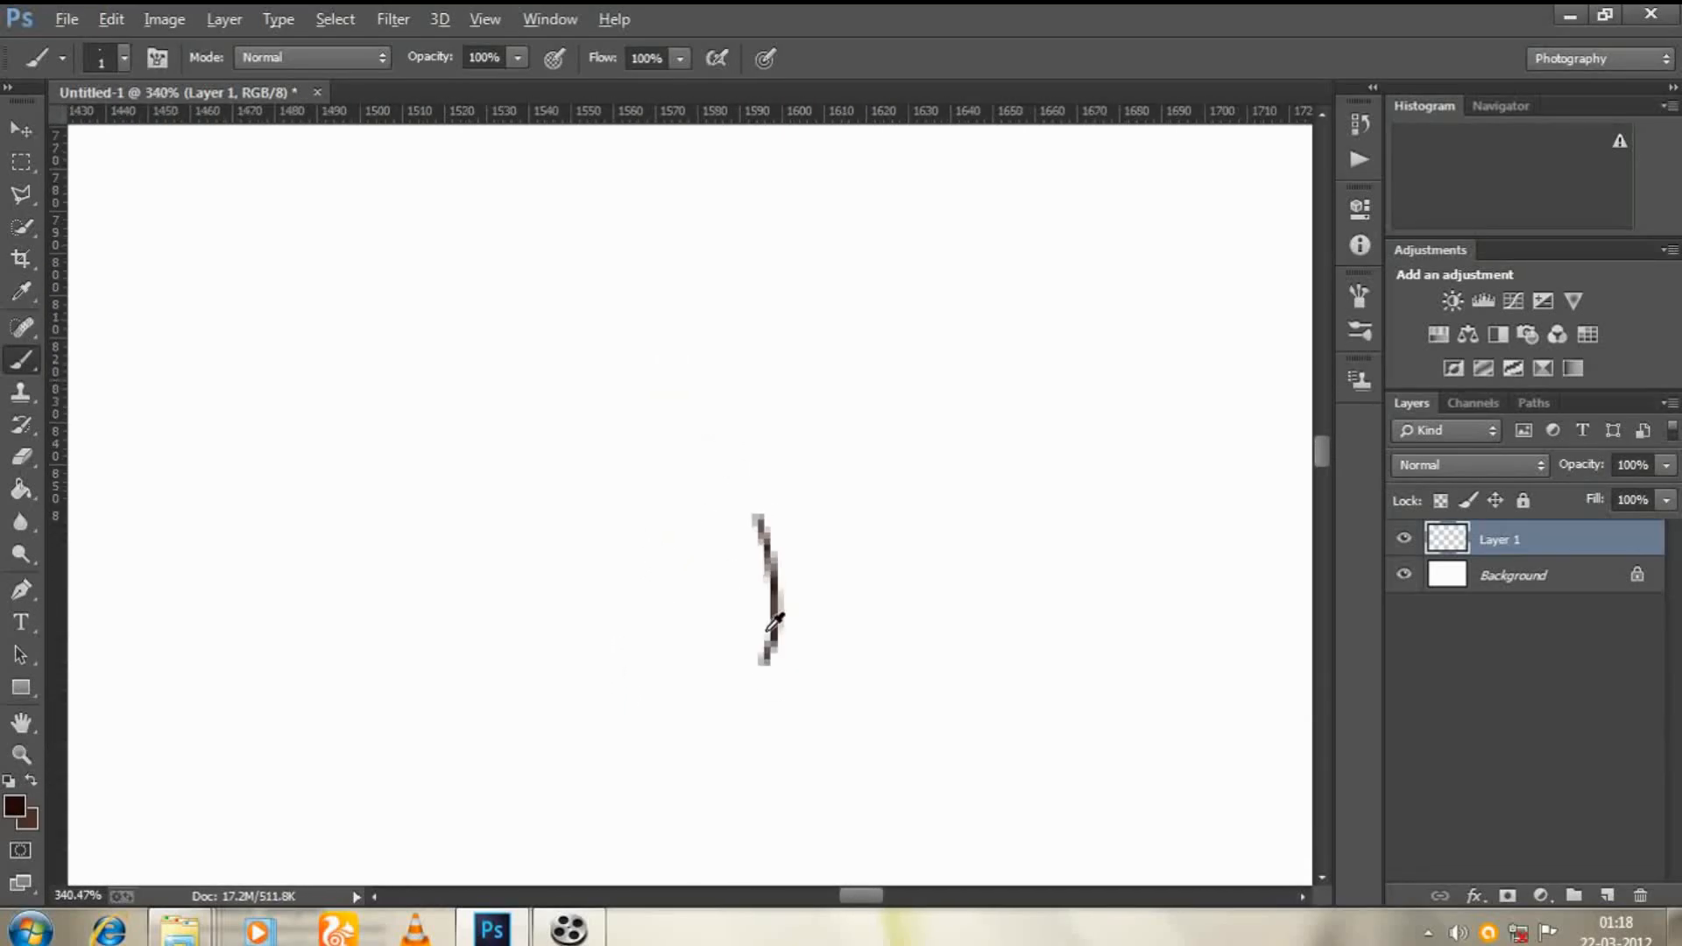
{"action": "scroll", "coordinate": [814, 664], "scroll_direction": "down", "scroll_amount": 2}
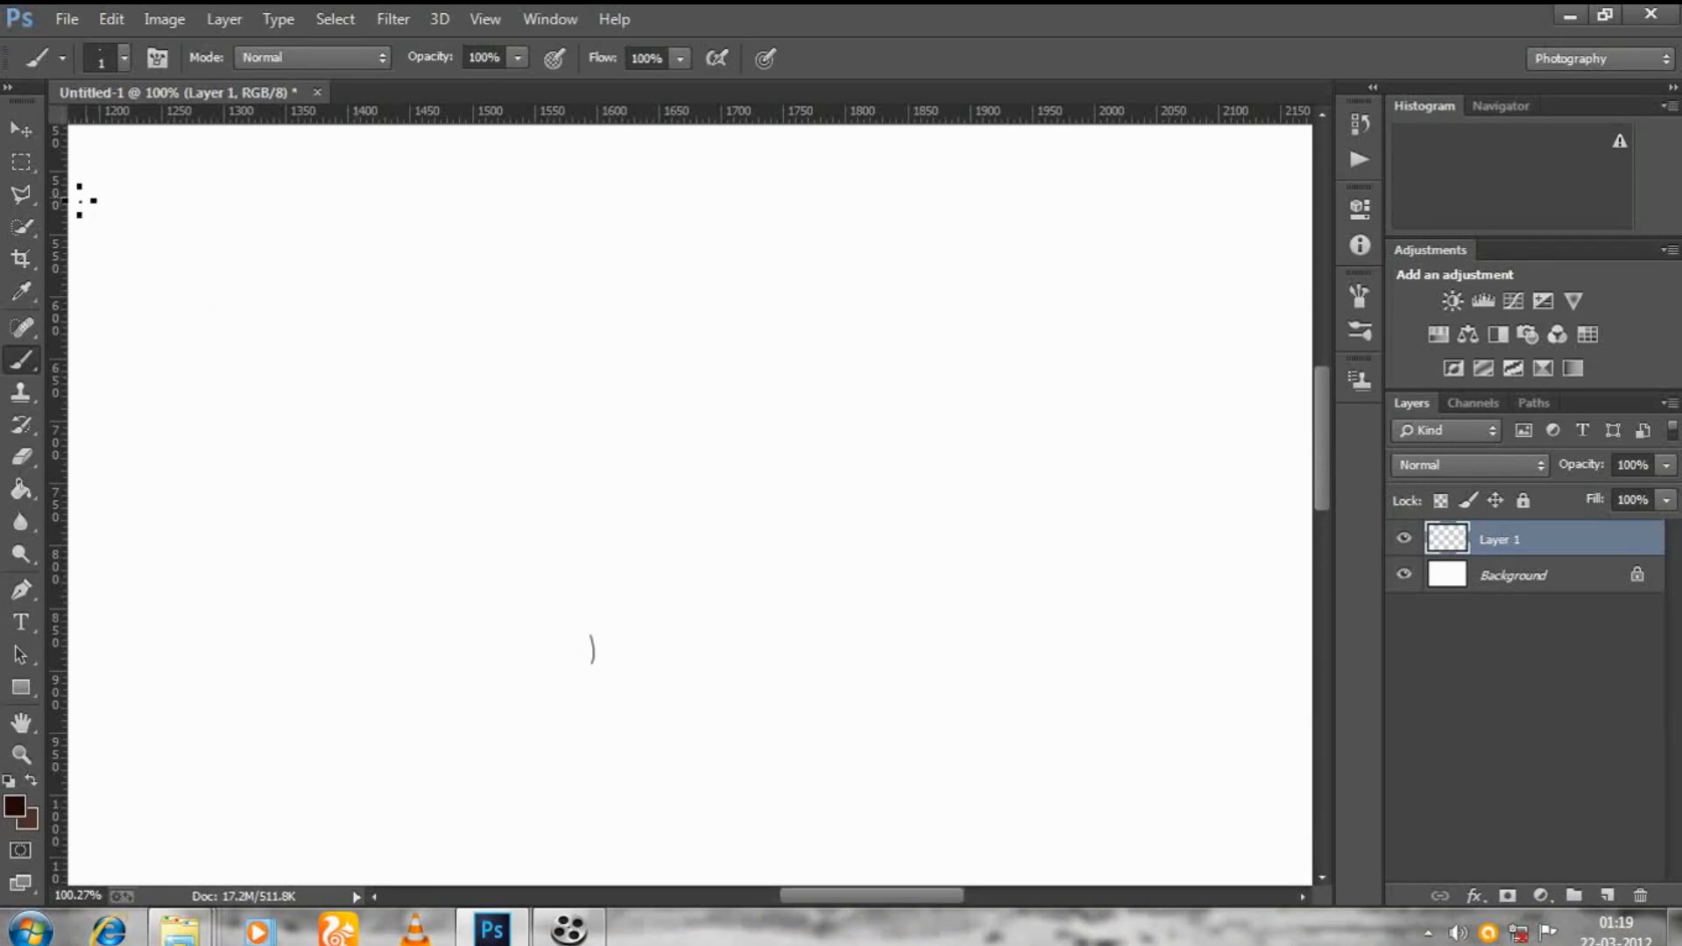
Select the small hair stroke with a tight rectangular marquee.
{"action": "left_click", "coordinate": [21, 162]}
{"action": "left_click_drag", "start_coordinate": [524, 574], "coordinate": [642, 706]}
{"action": "left_click_drag", "start_coordinate": [573, 612], "coordinate": [621, 679]}
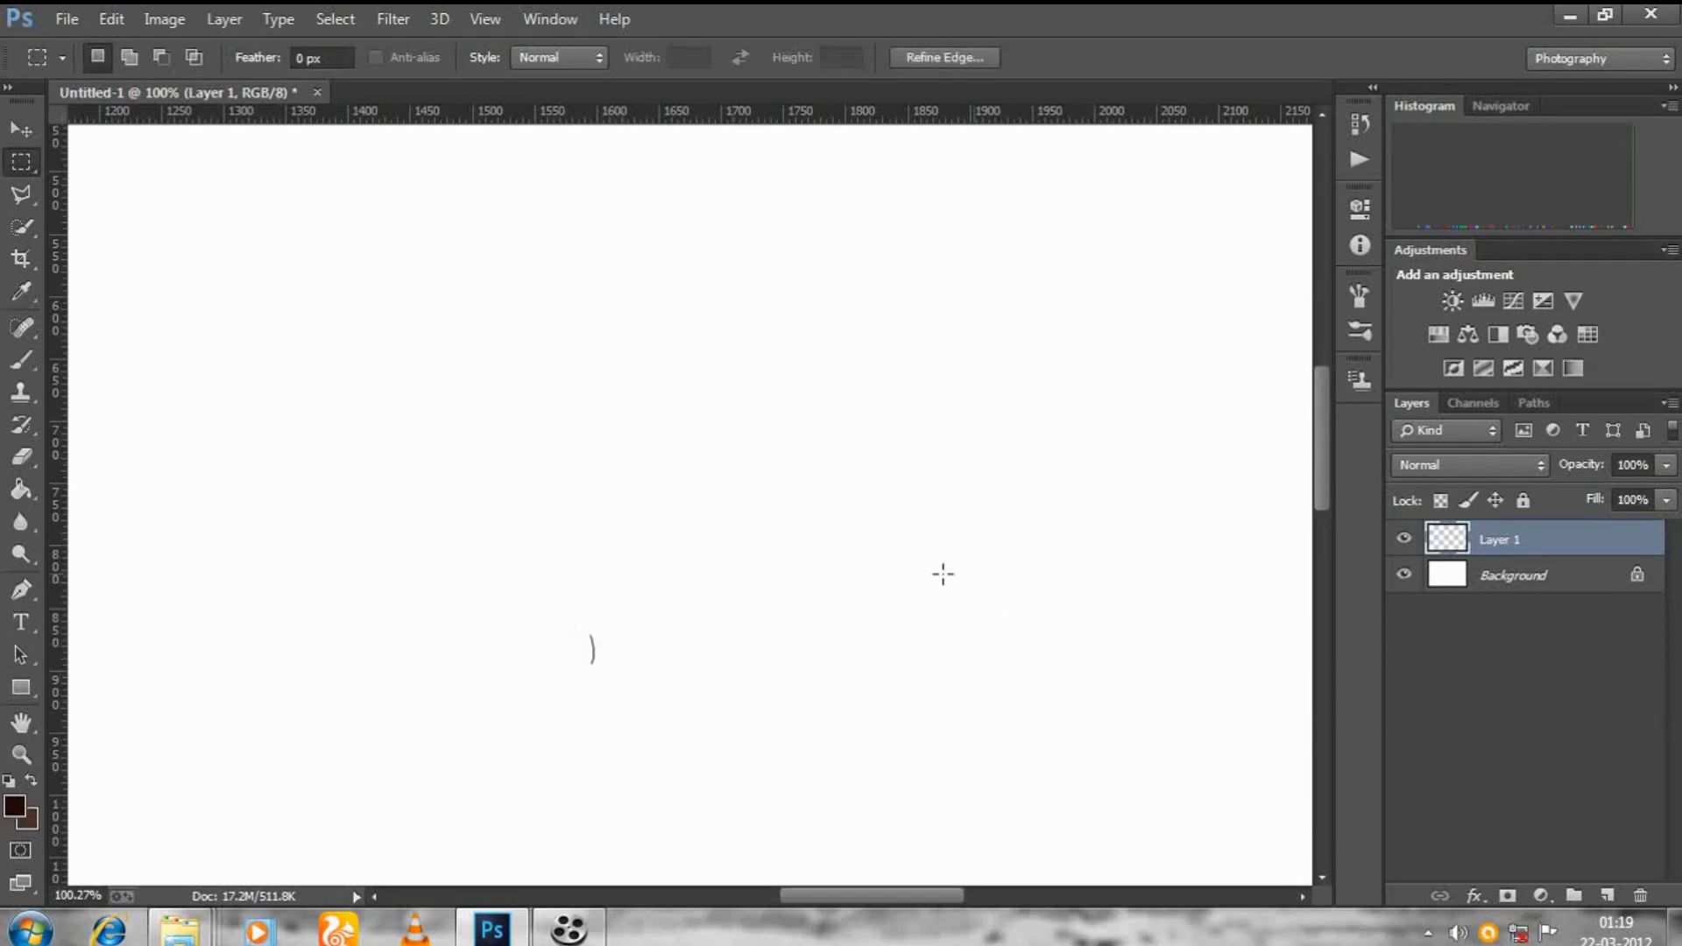
{"action": "left_click", "coordinate": [723, 607]}
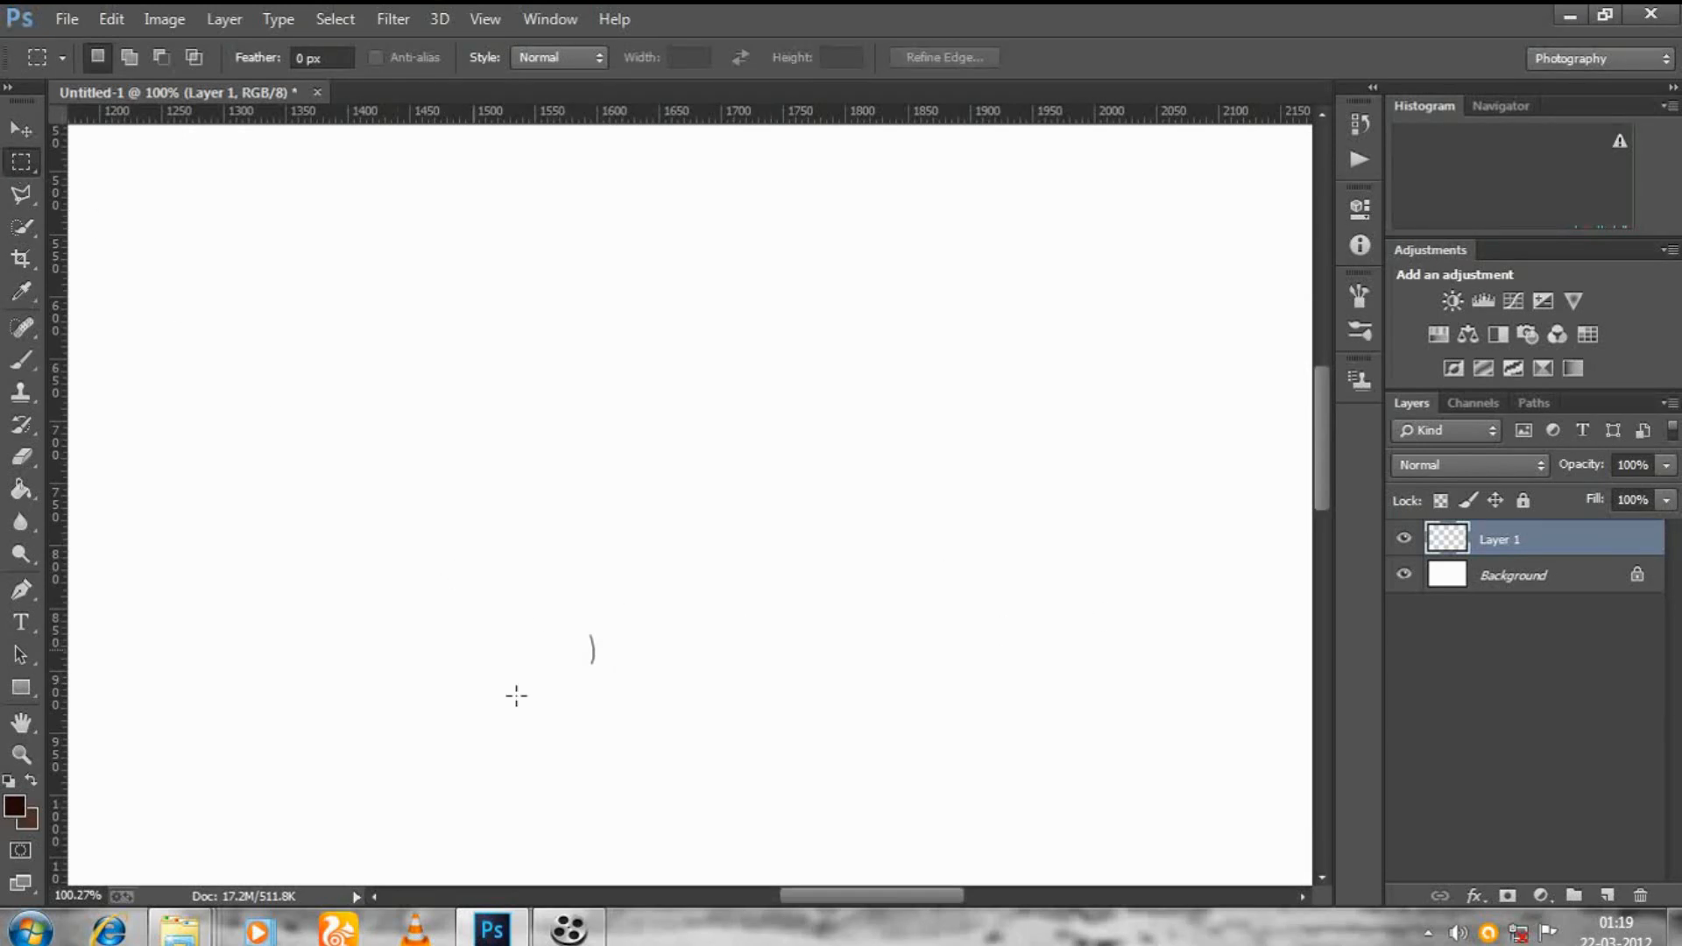
{"action": "left_click_drag", "start_coordinate": [557, 608], "coordinate": [630, 695]}
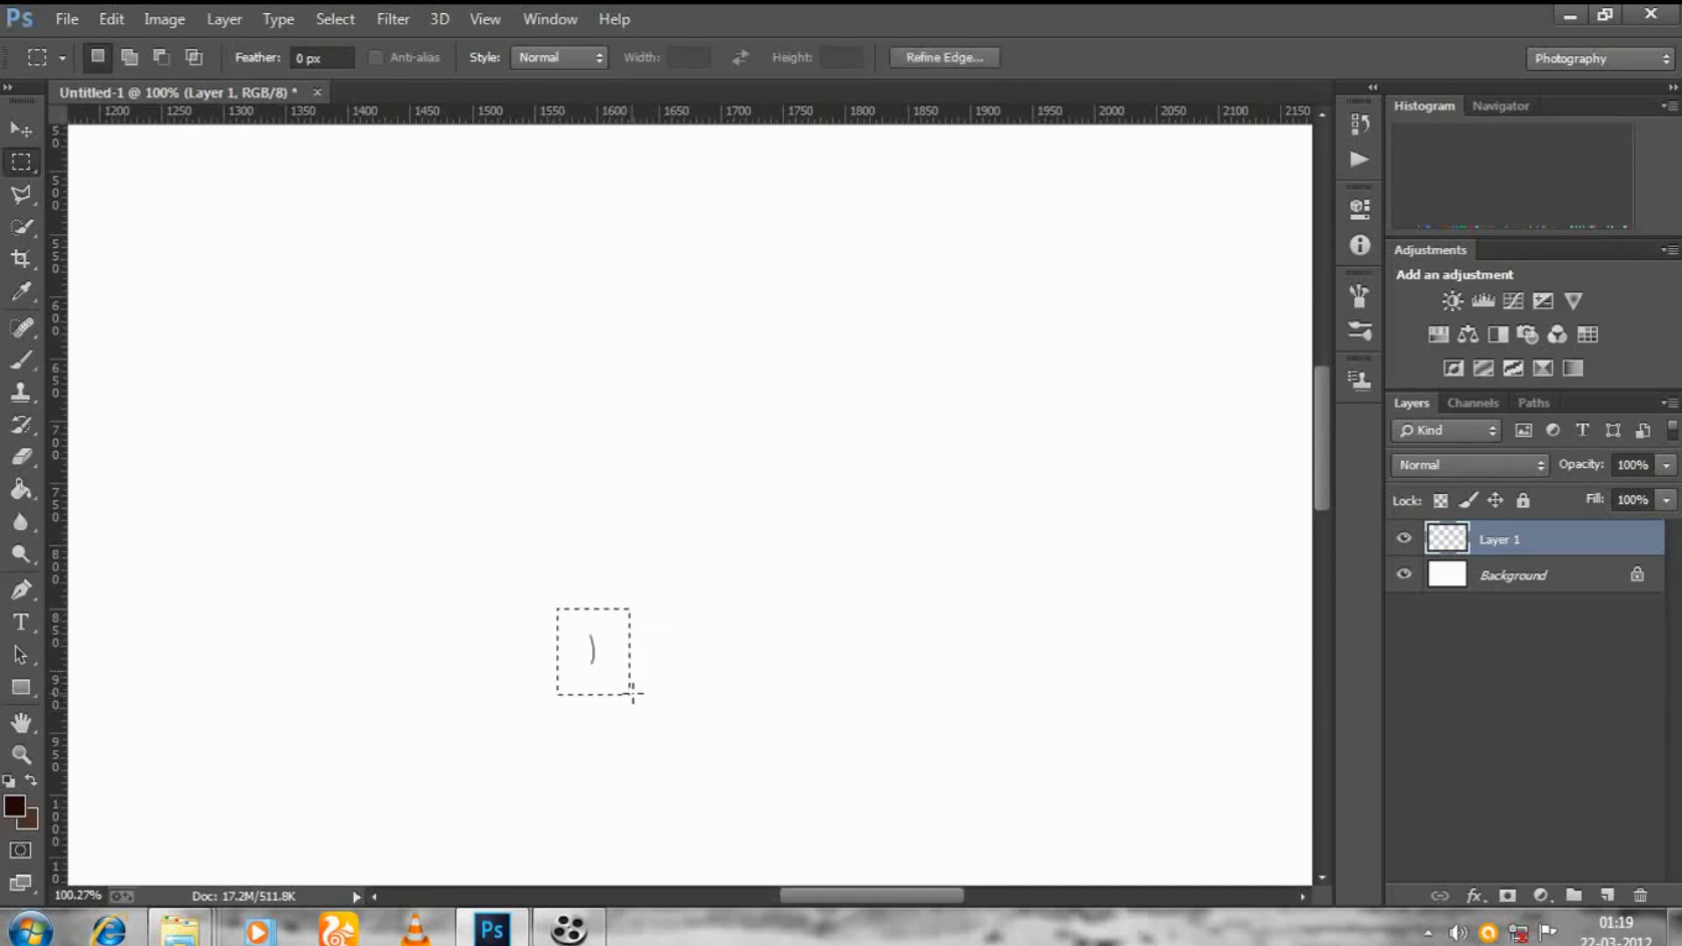
{"action": "left_click", "coordinate": [1489, 576]}
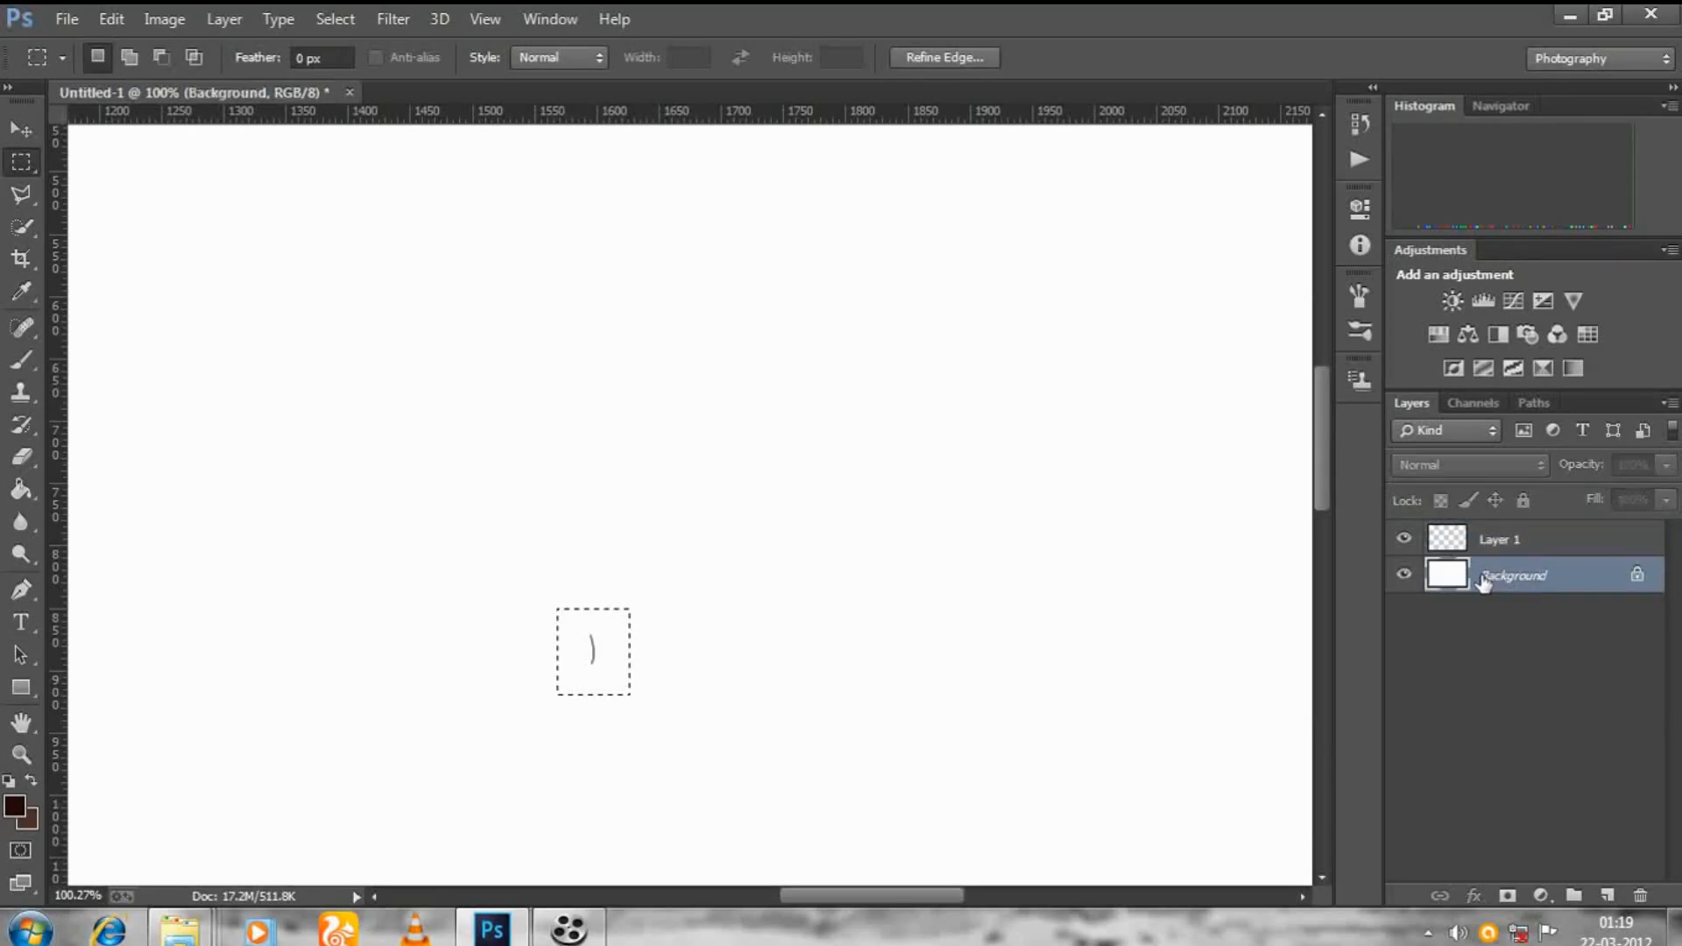
{"action": "key", "text": "alt+BackSpace"}
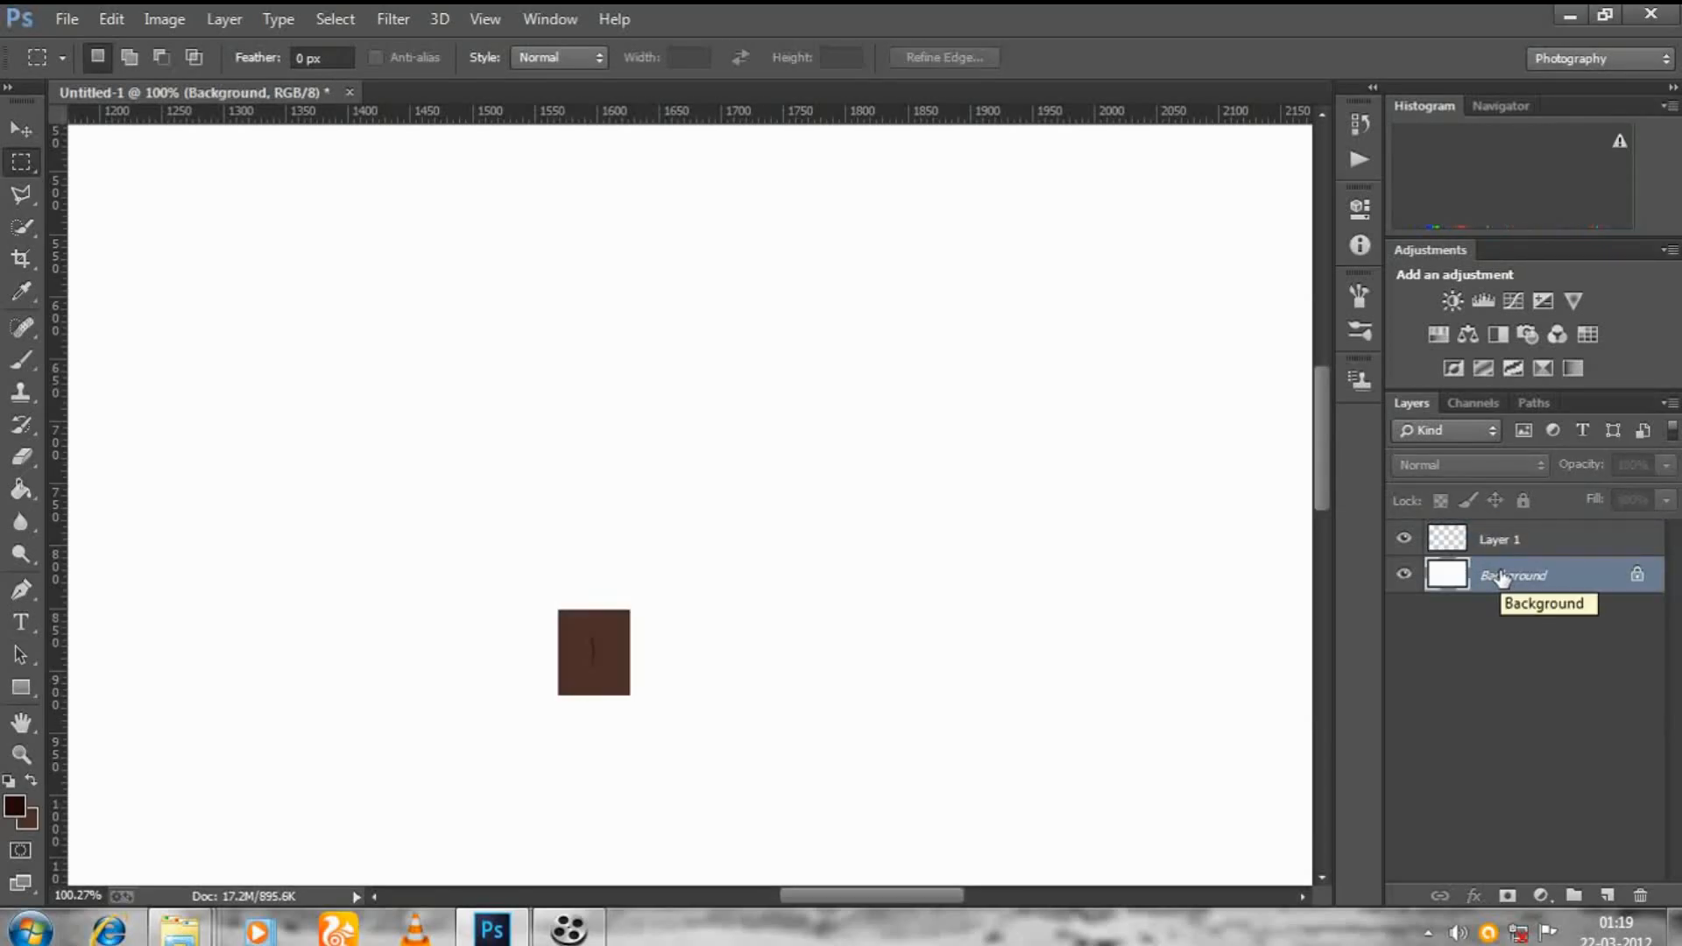
{"action": "key", "text": "ctrl+z"}
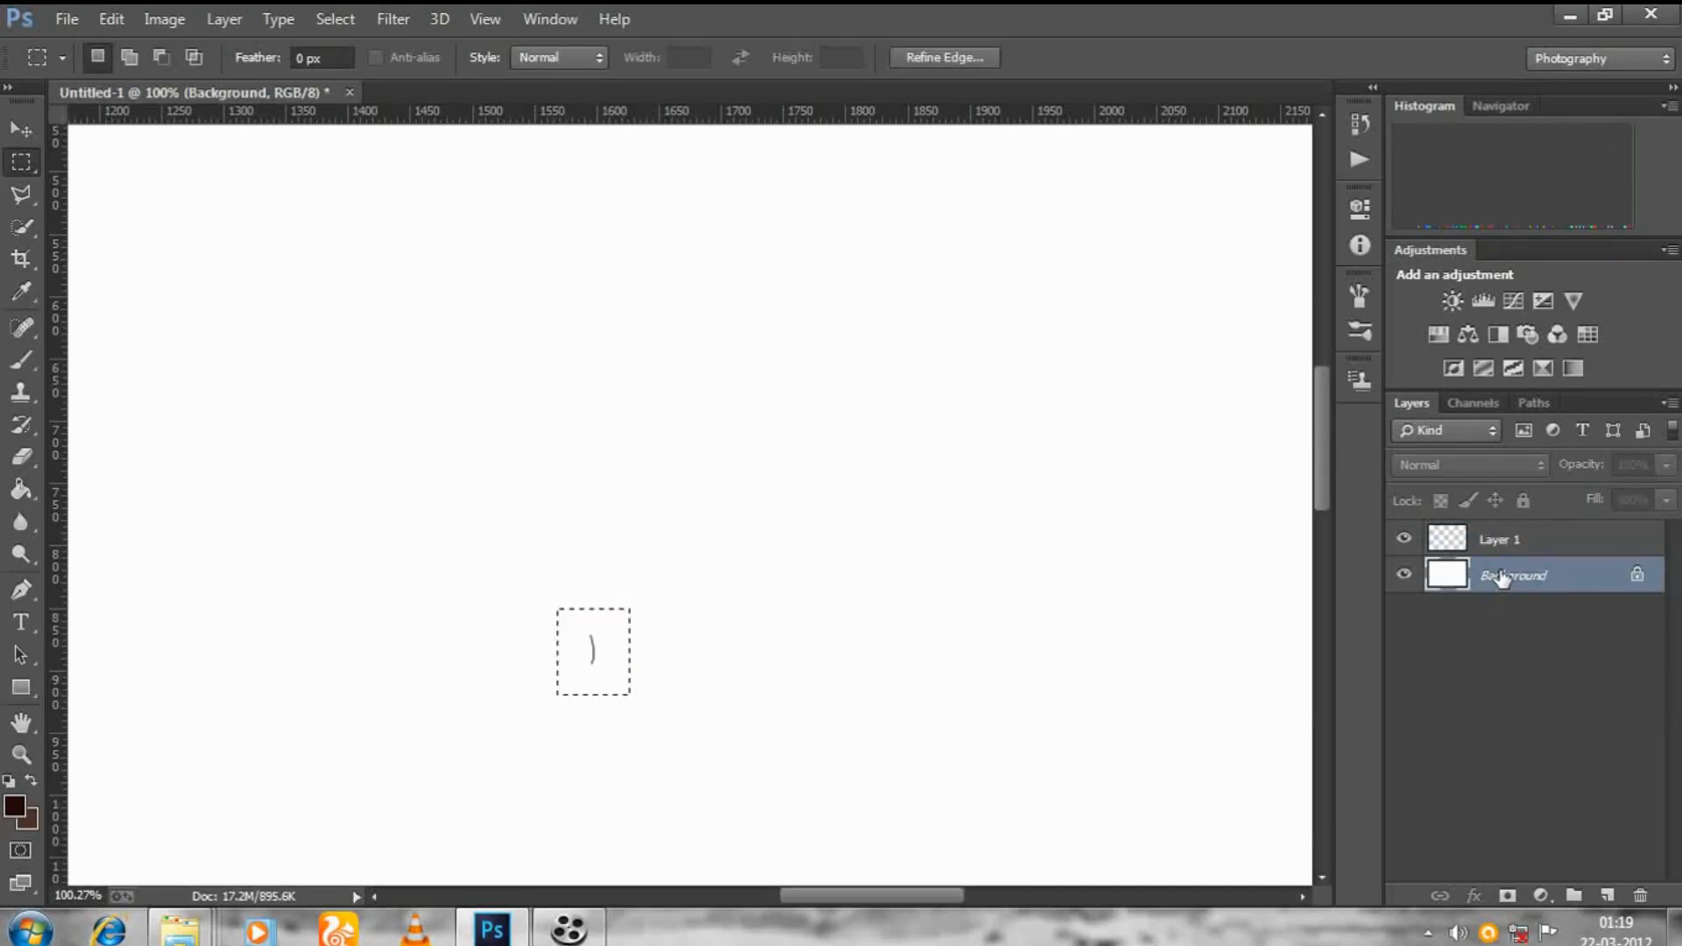
{"action": "left_click", "coordinate": [1437, 540]}
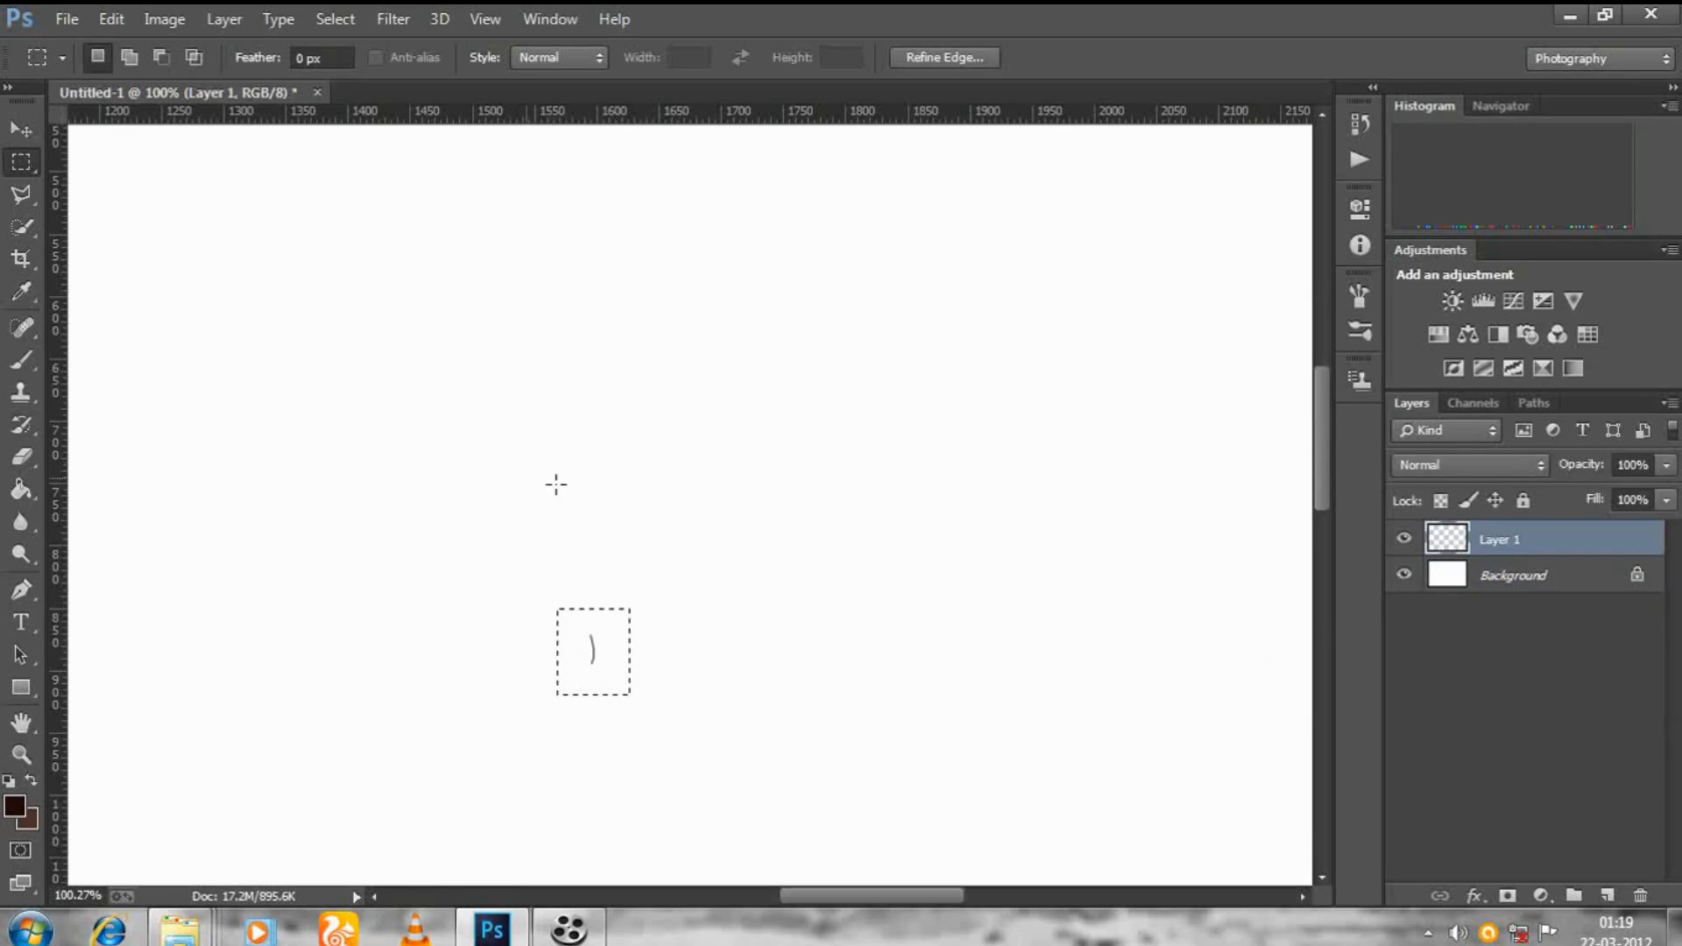
Define the selected hair stroke as a brush preset named "hair 2".
{"action": "left_click", "coordinate": [156, 19]}
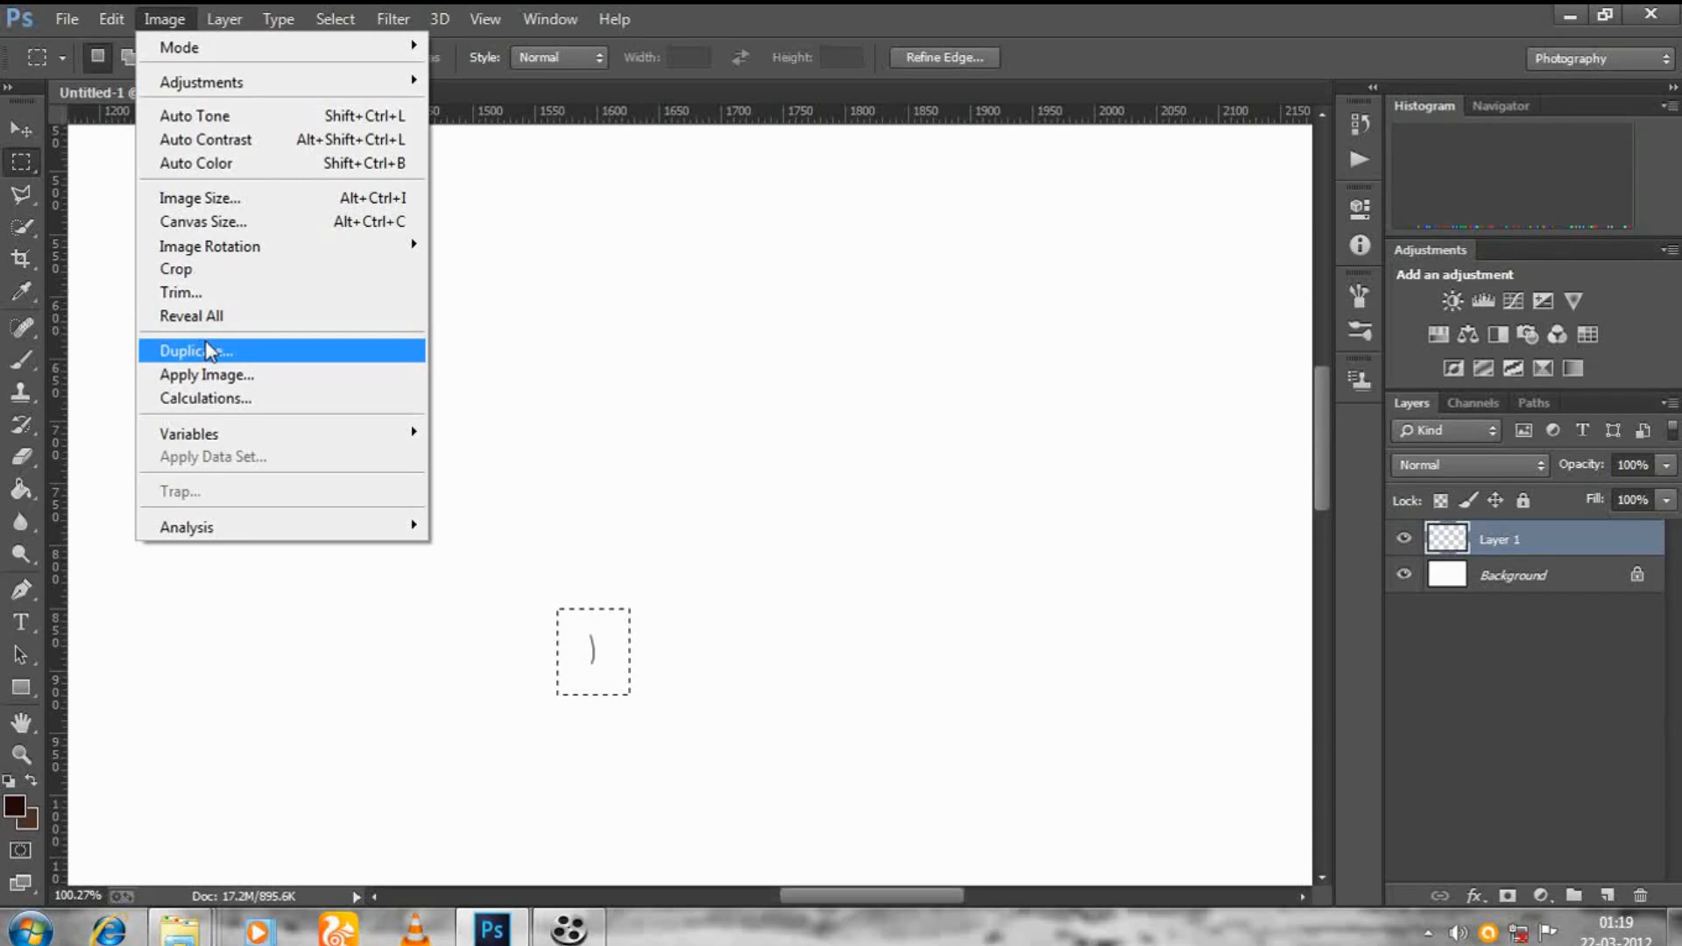
{"action": "mouse_move", "coordinate": [106, 24]}
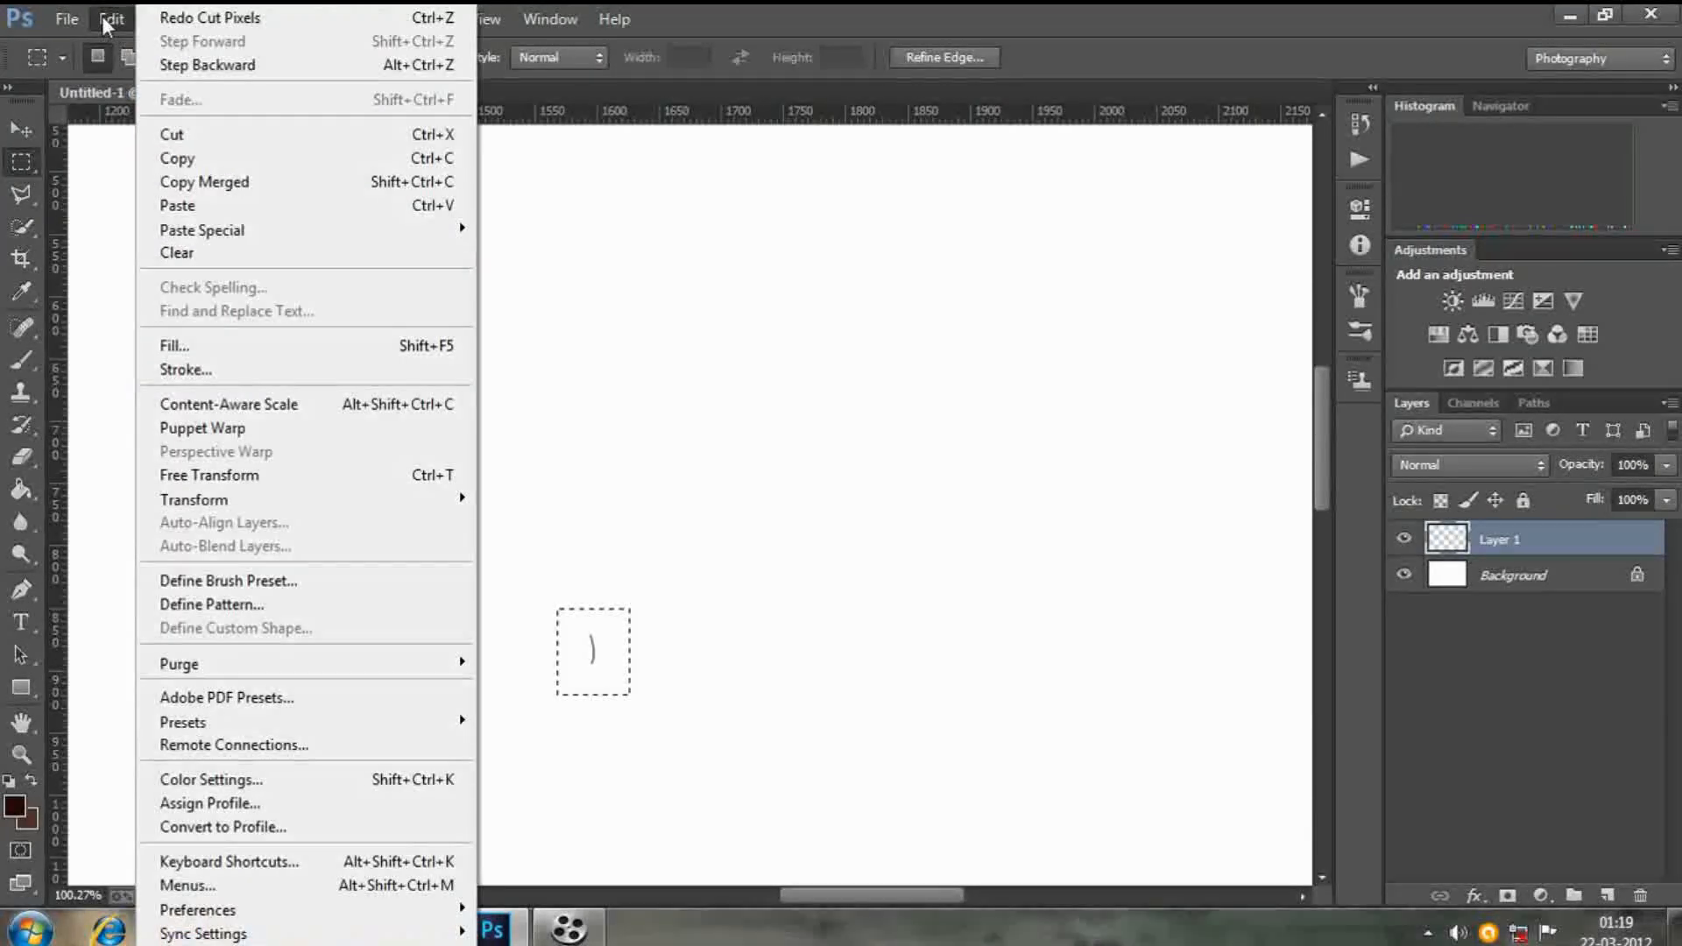
{"action": "left_click", "coordinate": [230, 580]}
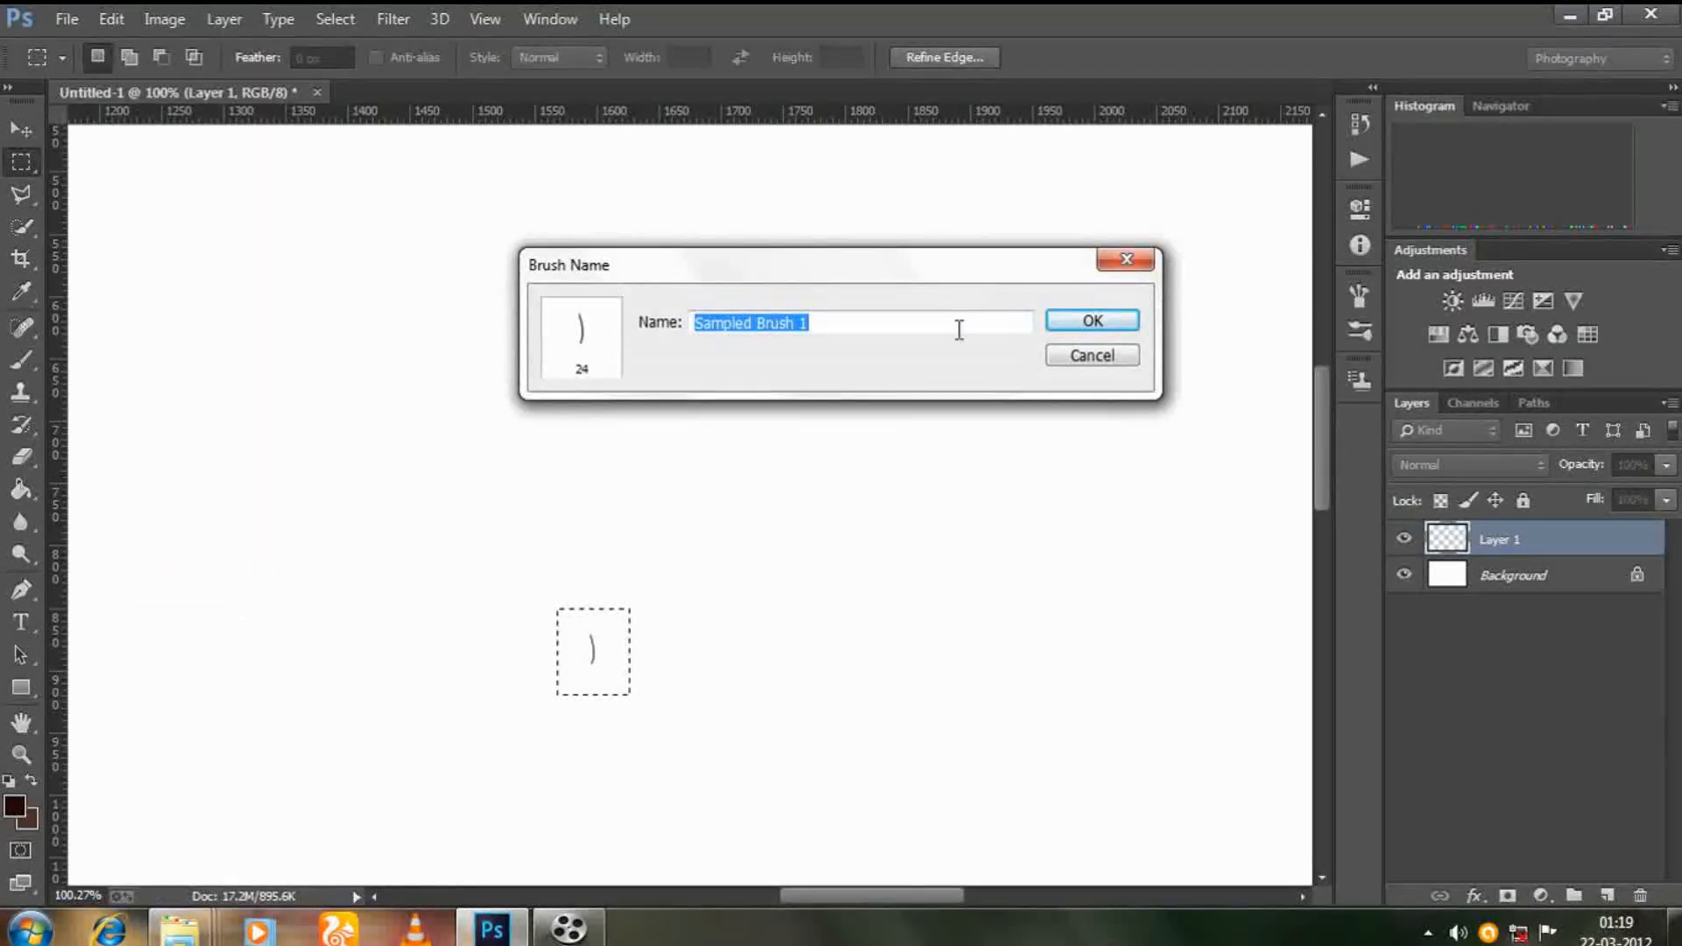
{"action": "type", "text": "ha"}
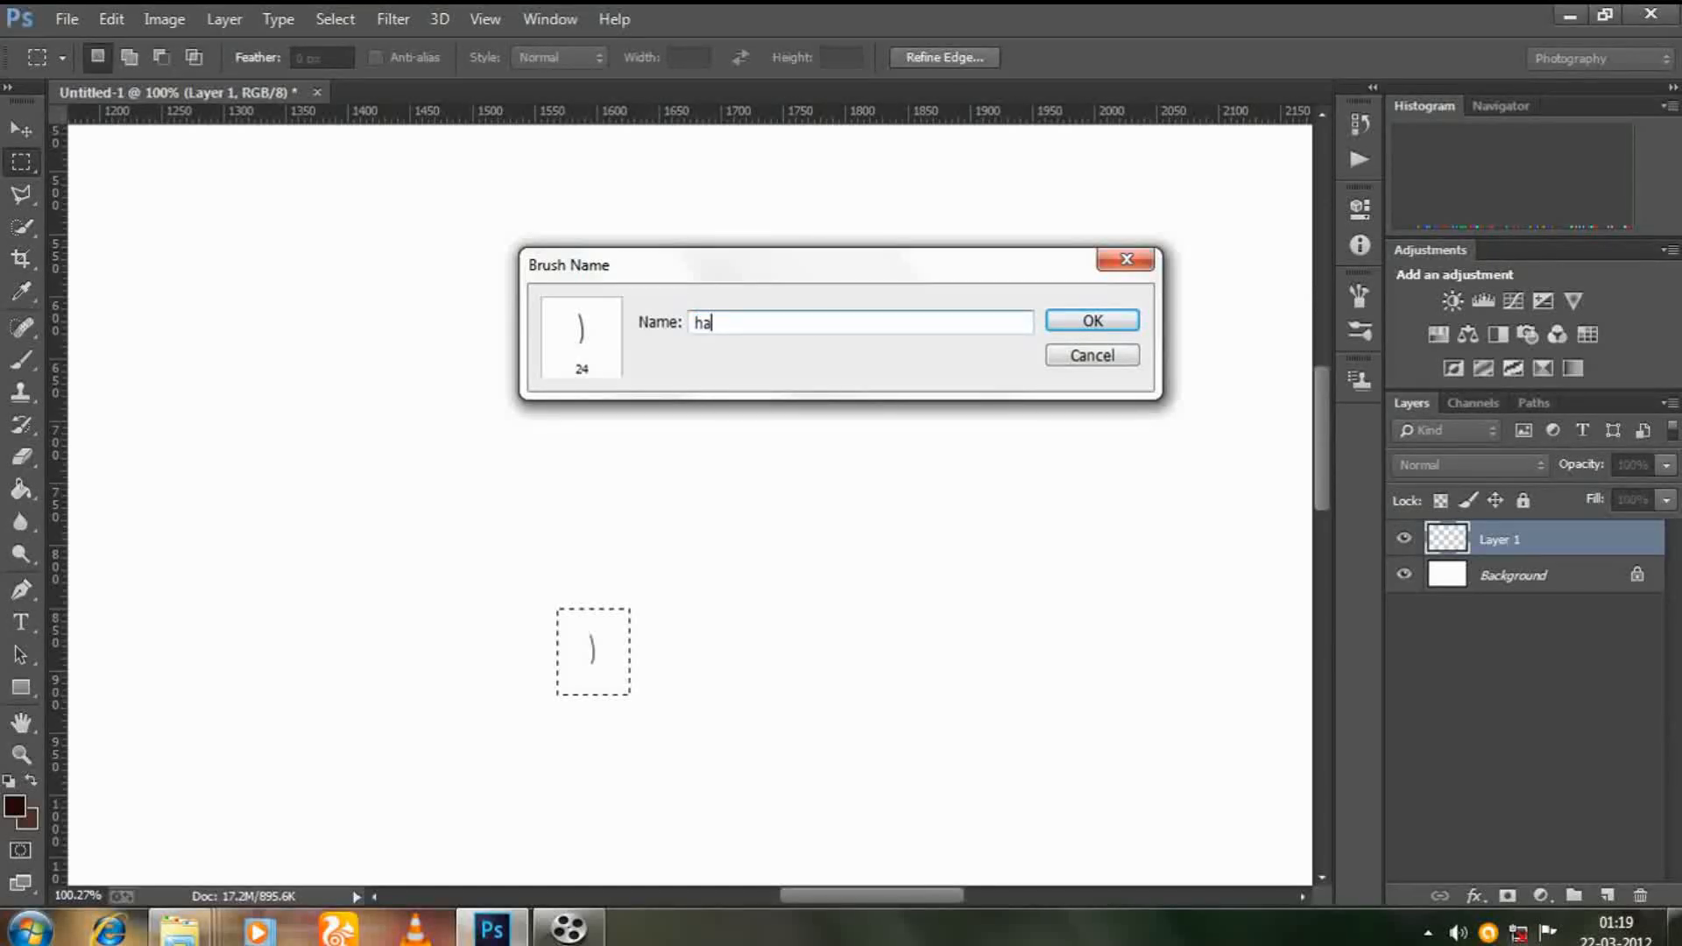
{"action": "type", "text": "l"}
{"action": "type", "text": "r 2"}
{"action": "left_click", "coordinate": [1110, 324]}
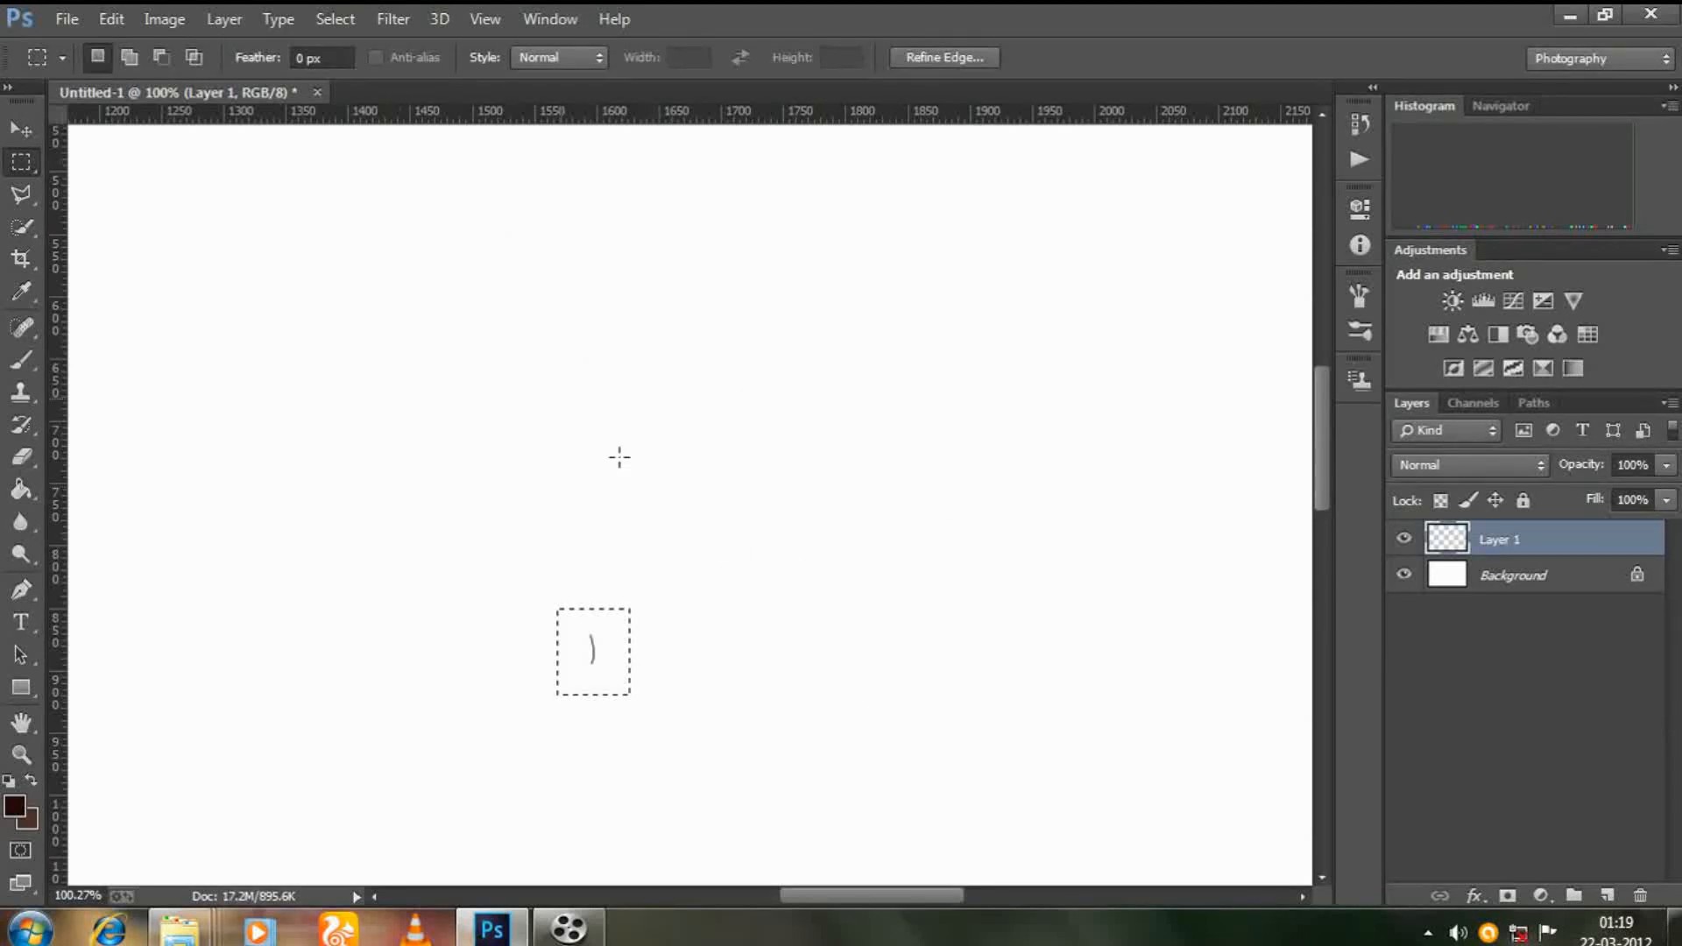
Replace the layer holding the hair stroke with a new empty layer and clear the selection.
{"action": "left_click_drag", "start_coordinate": [1510, 544], "coordinate": [1638, 894]}
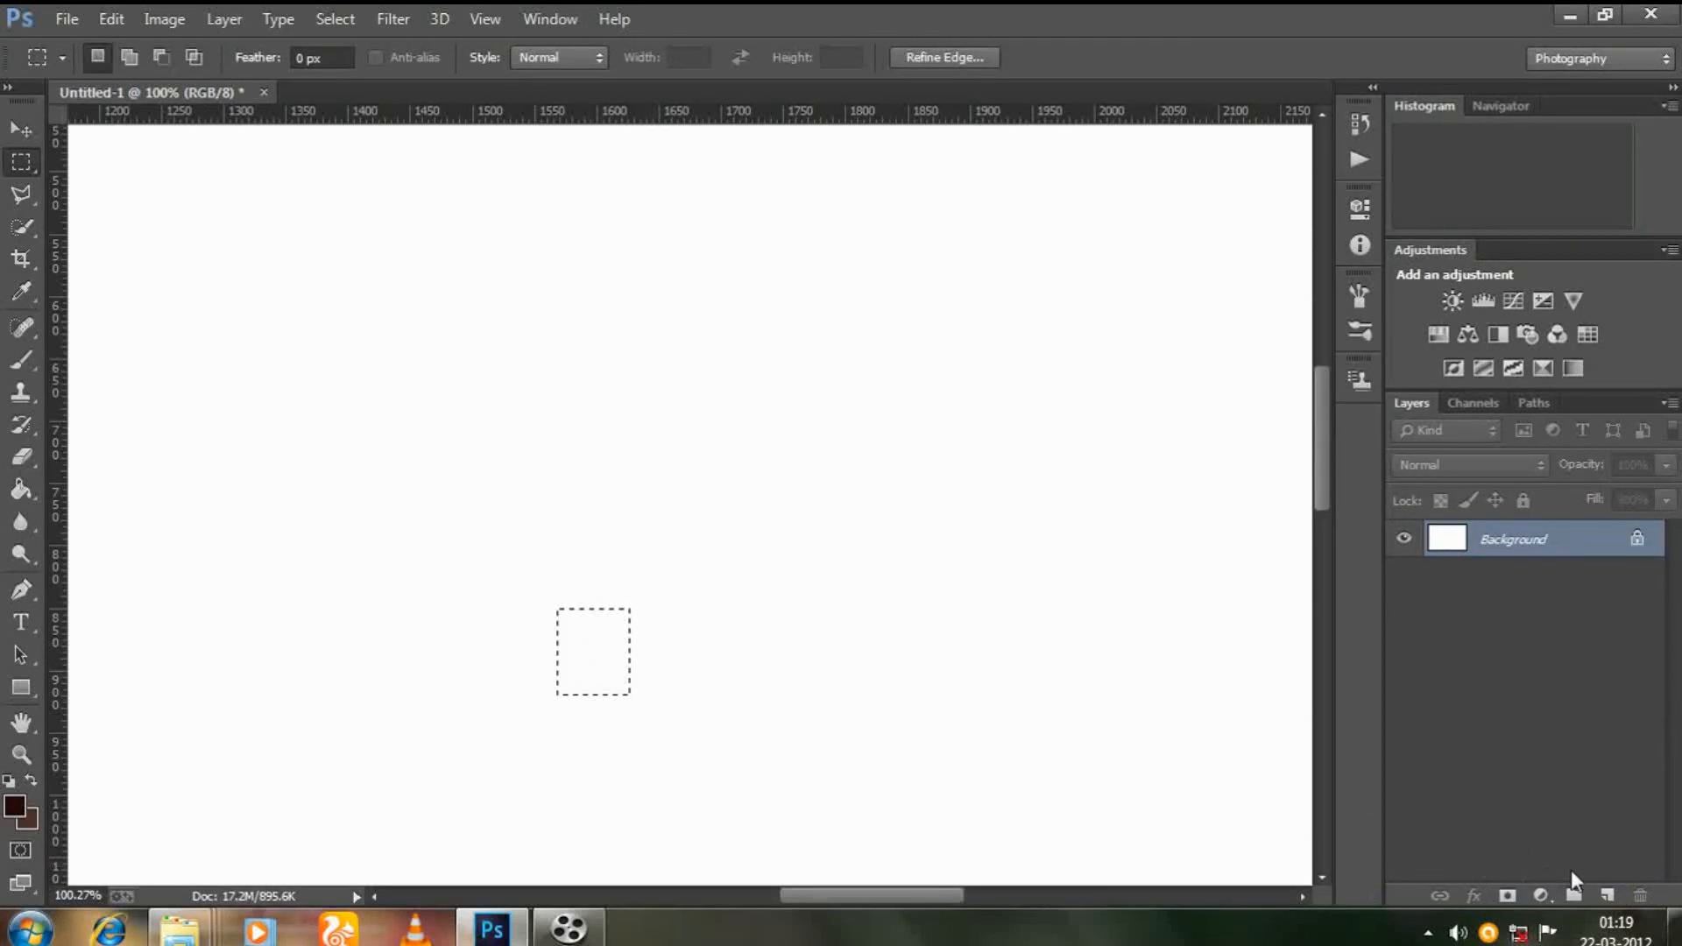
{"action": "left_click", "coordinate": [1608, 894]}
{"action": "key", "text": "ctrl+d"}
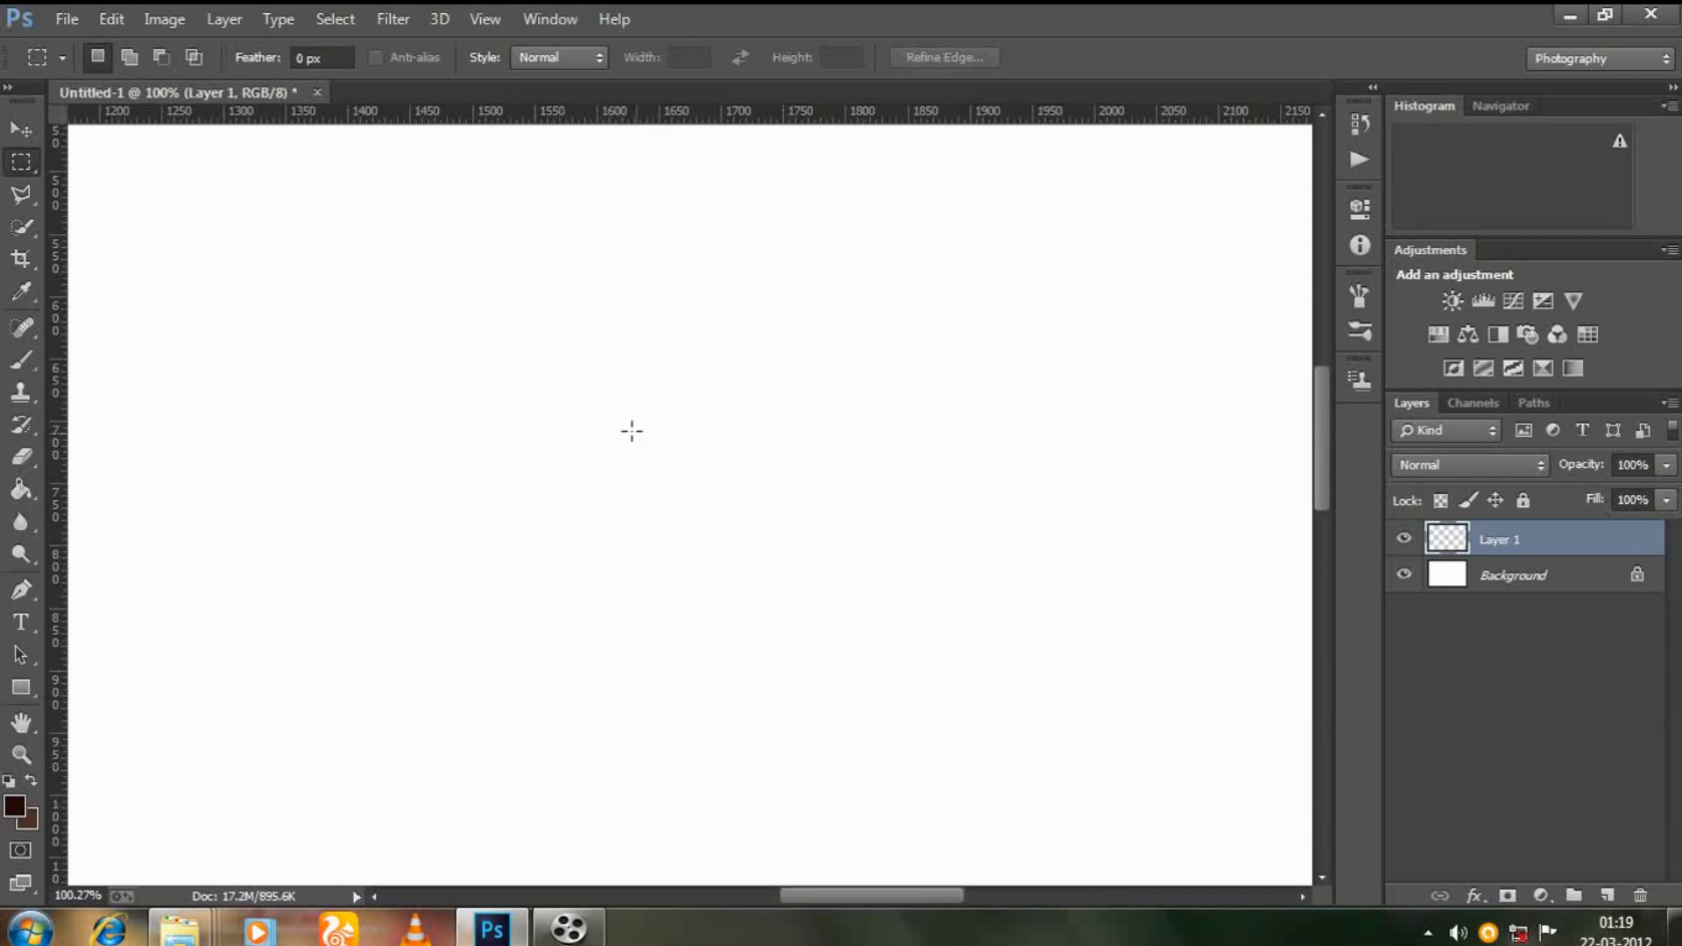
Switch to the Brush tool and choose the newly defined 24 px hair tip.
{"action": "right_click", "coordinate": [612, 401]}
{"action": "right_click", "coordinate": [550, 462]}
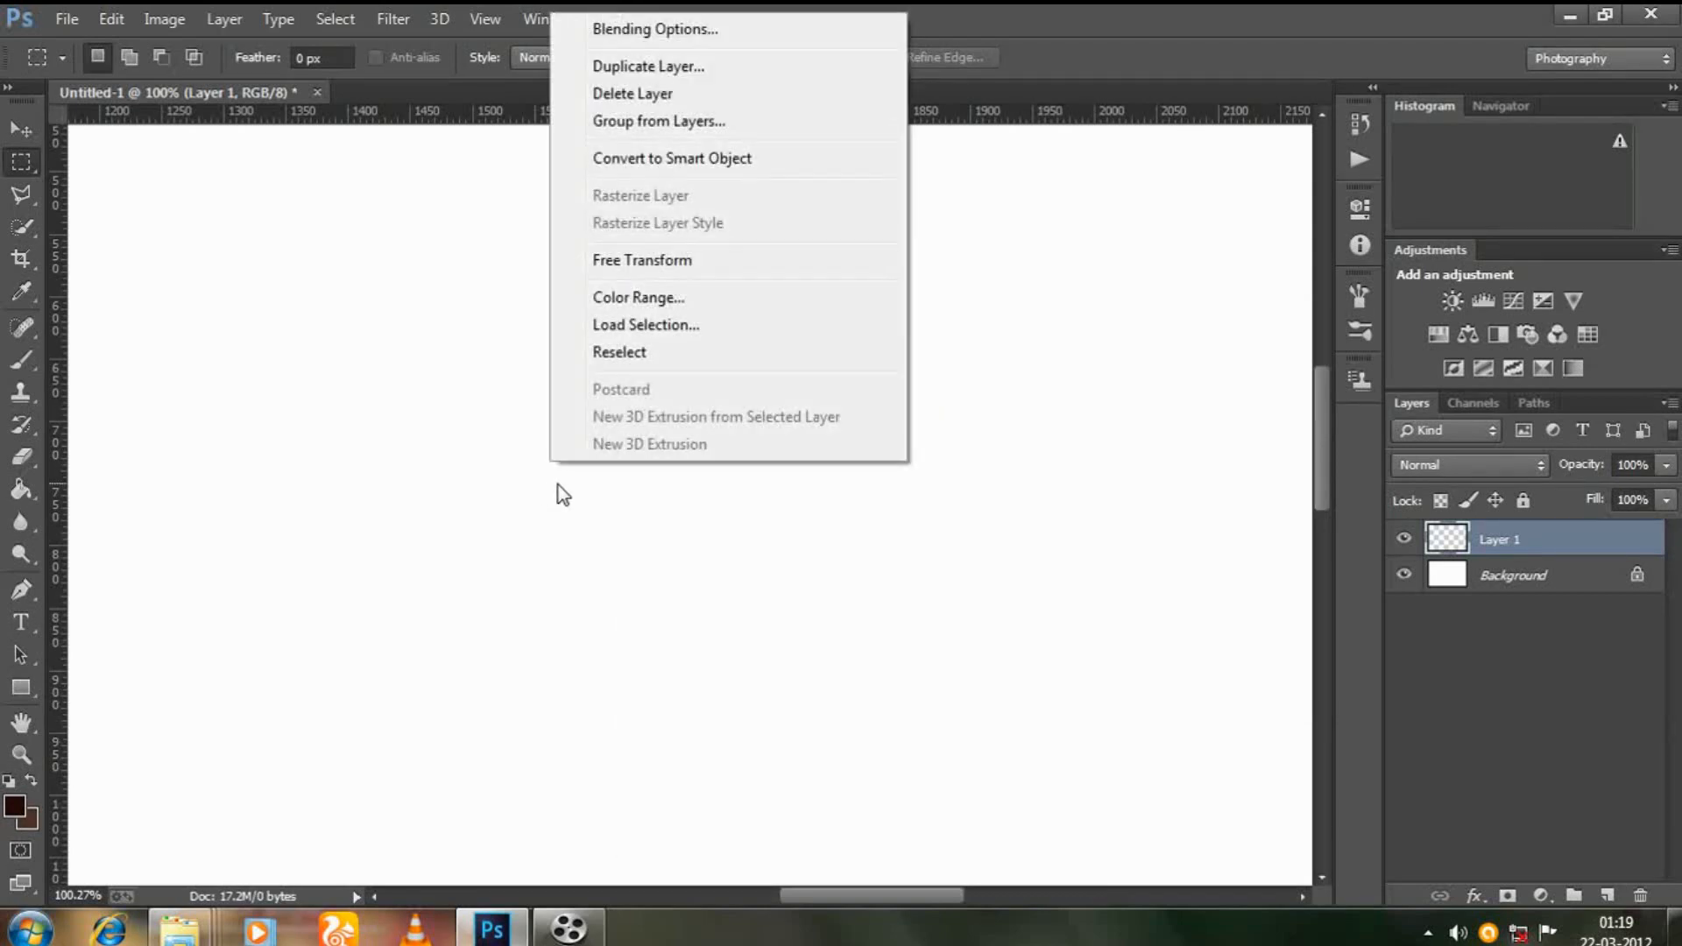
{"action": "left_click", "coordinate": [28, 352]}
{"action": "left_click", "coordinate": [32, 353]}
{"action": "right_click", "coordinate": [689, 418]}
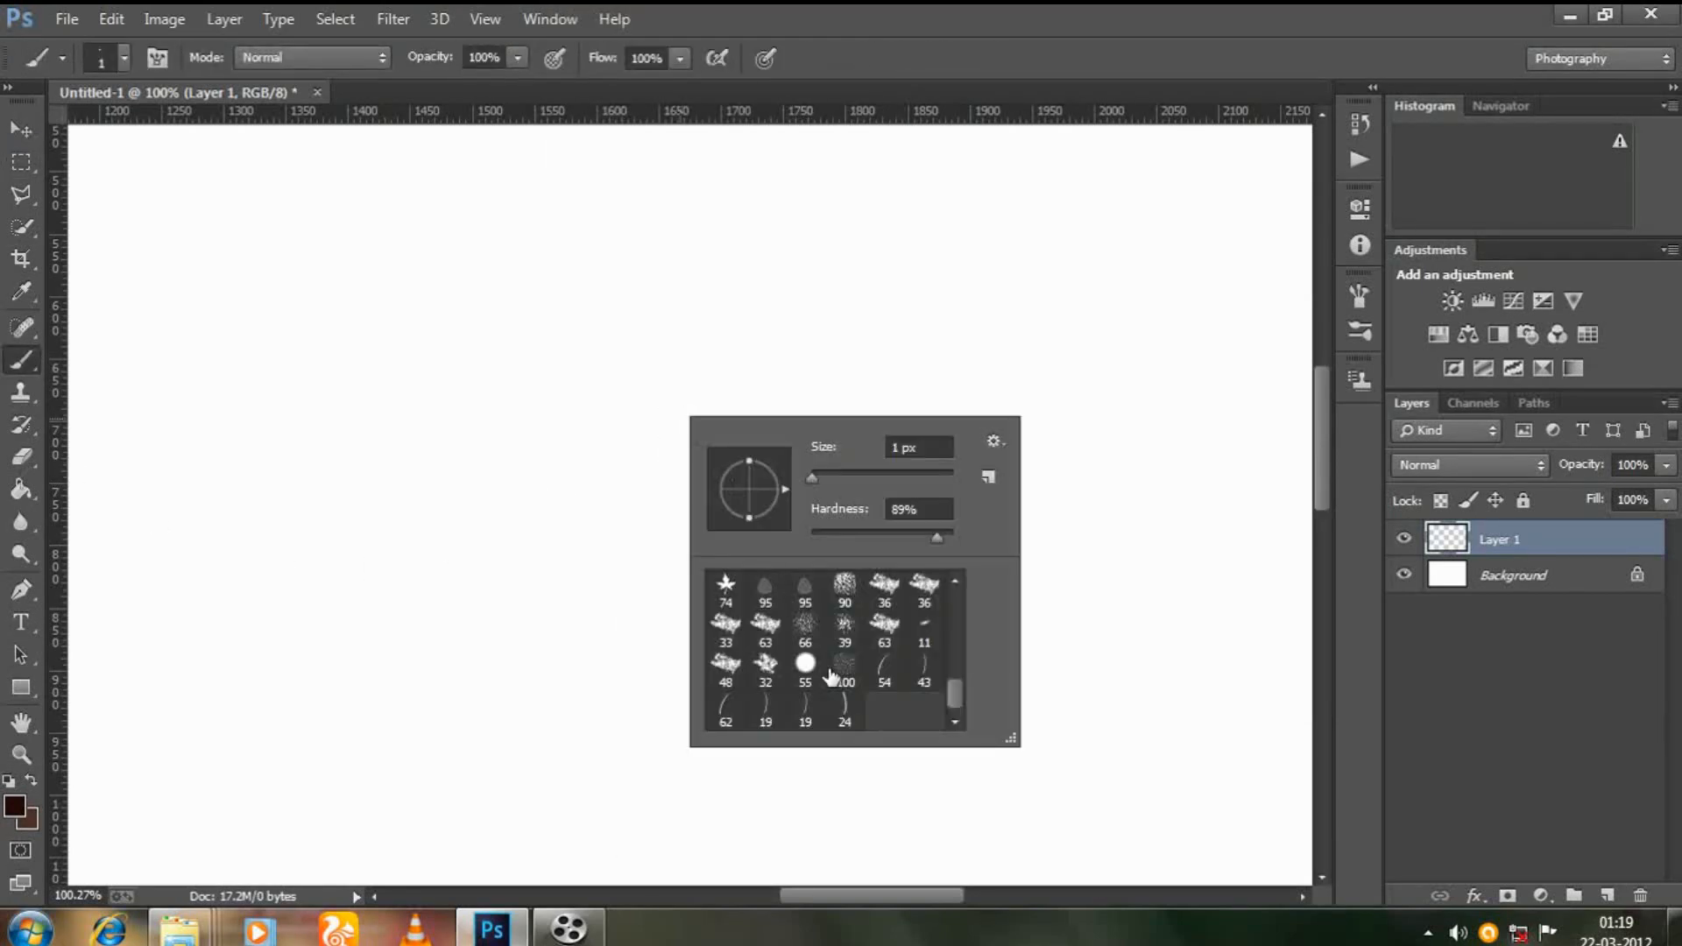
{"action": "left_click", "coordinate": [846, 712]}
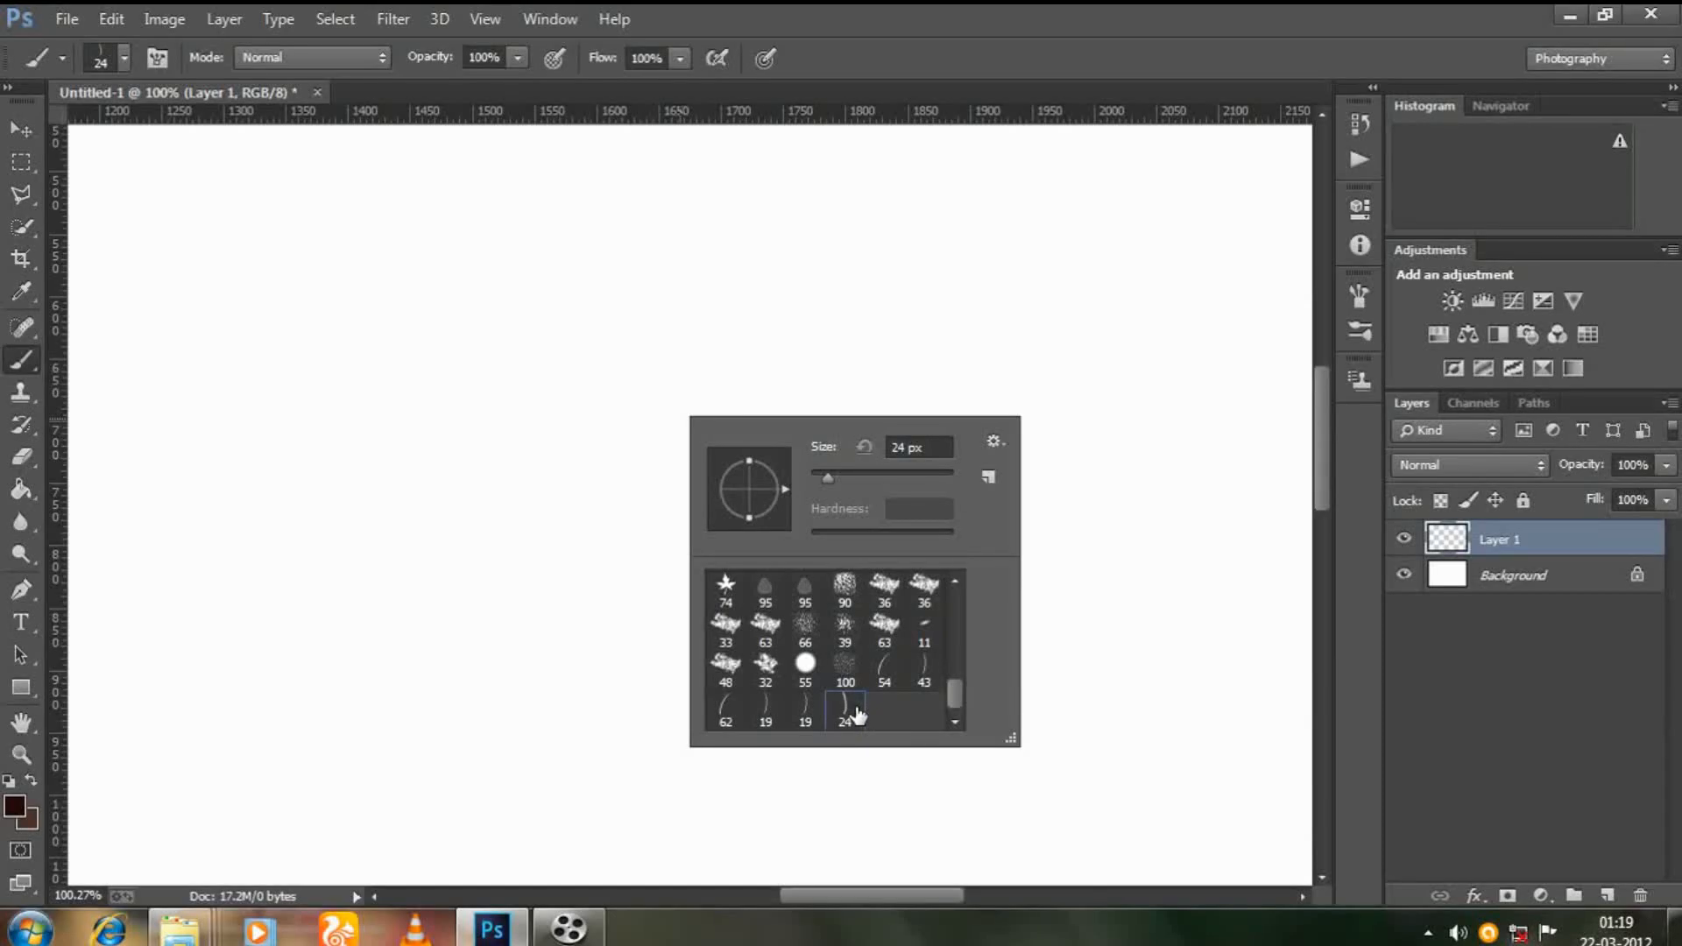
{"action": "right_click", "coordinate": [477, 405]}
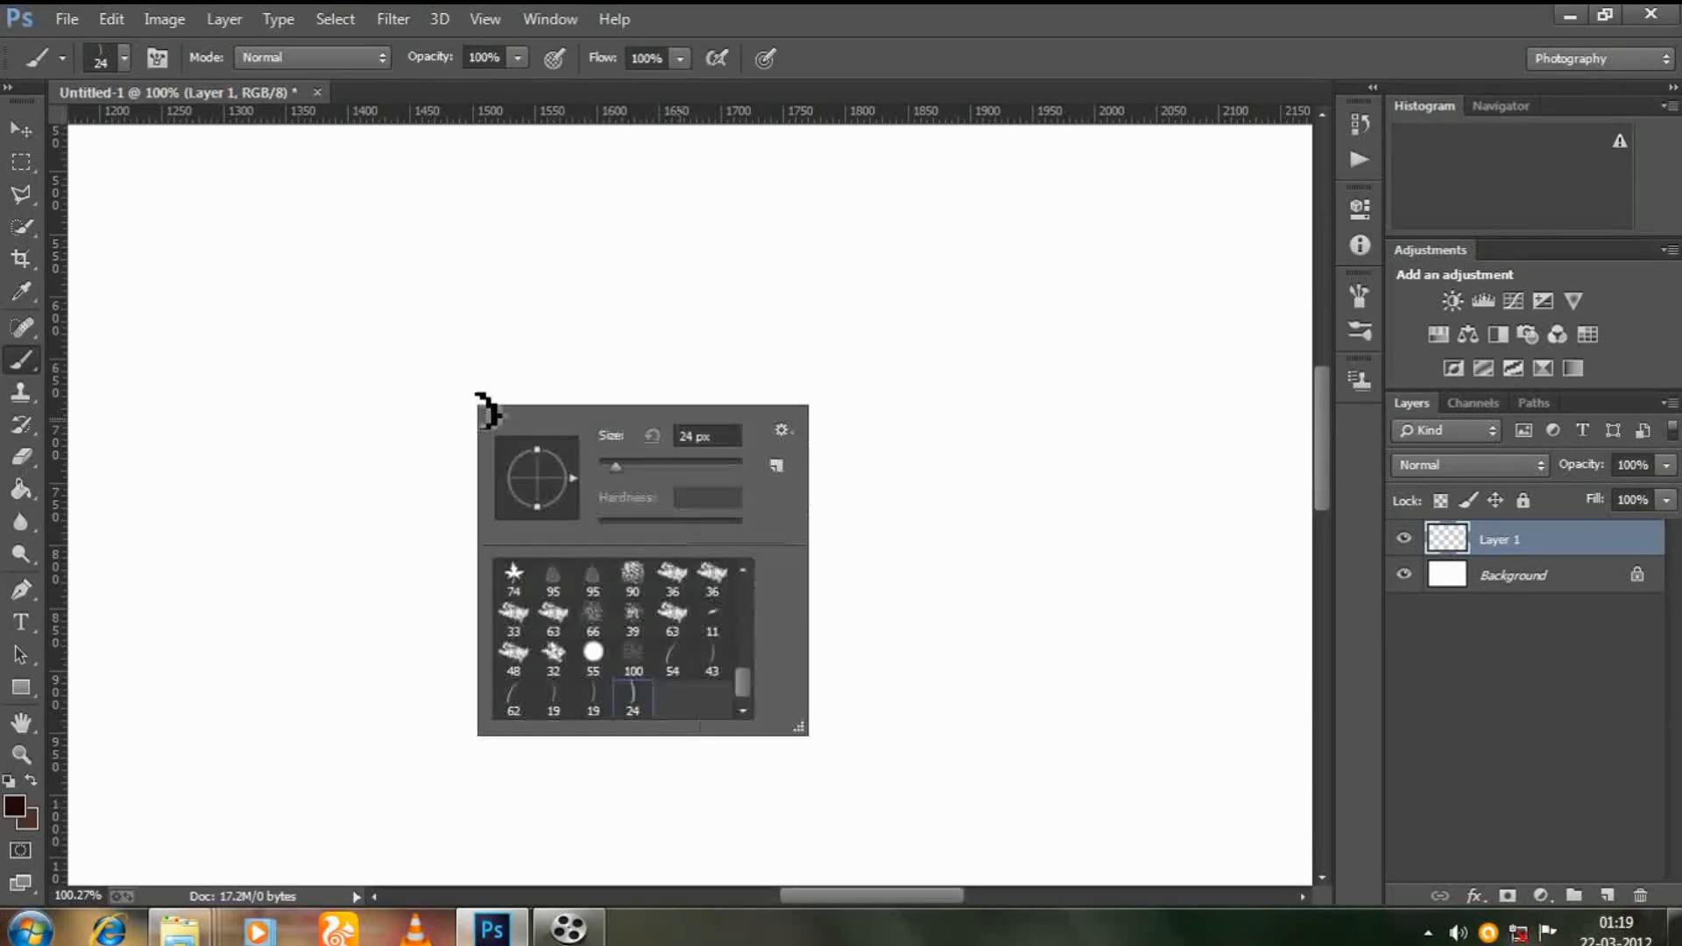
Open the brush settings and enable Shape Dynamics, Scattering, Color Dynamics and Transfer for the hair brush.
{"action": "left_click", "coordinate": [534, 19]}
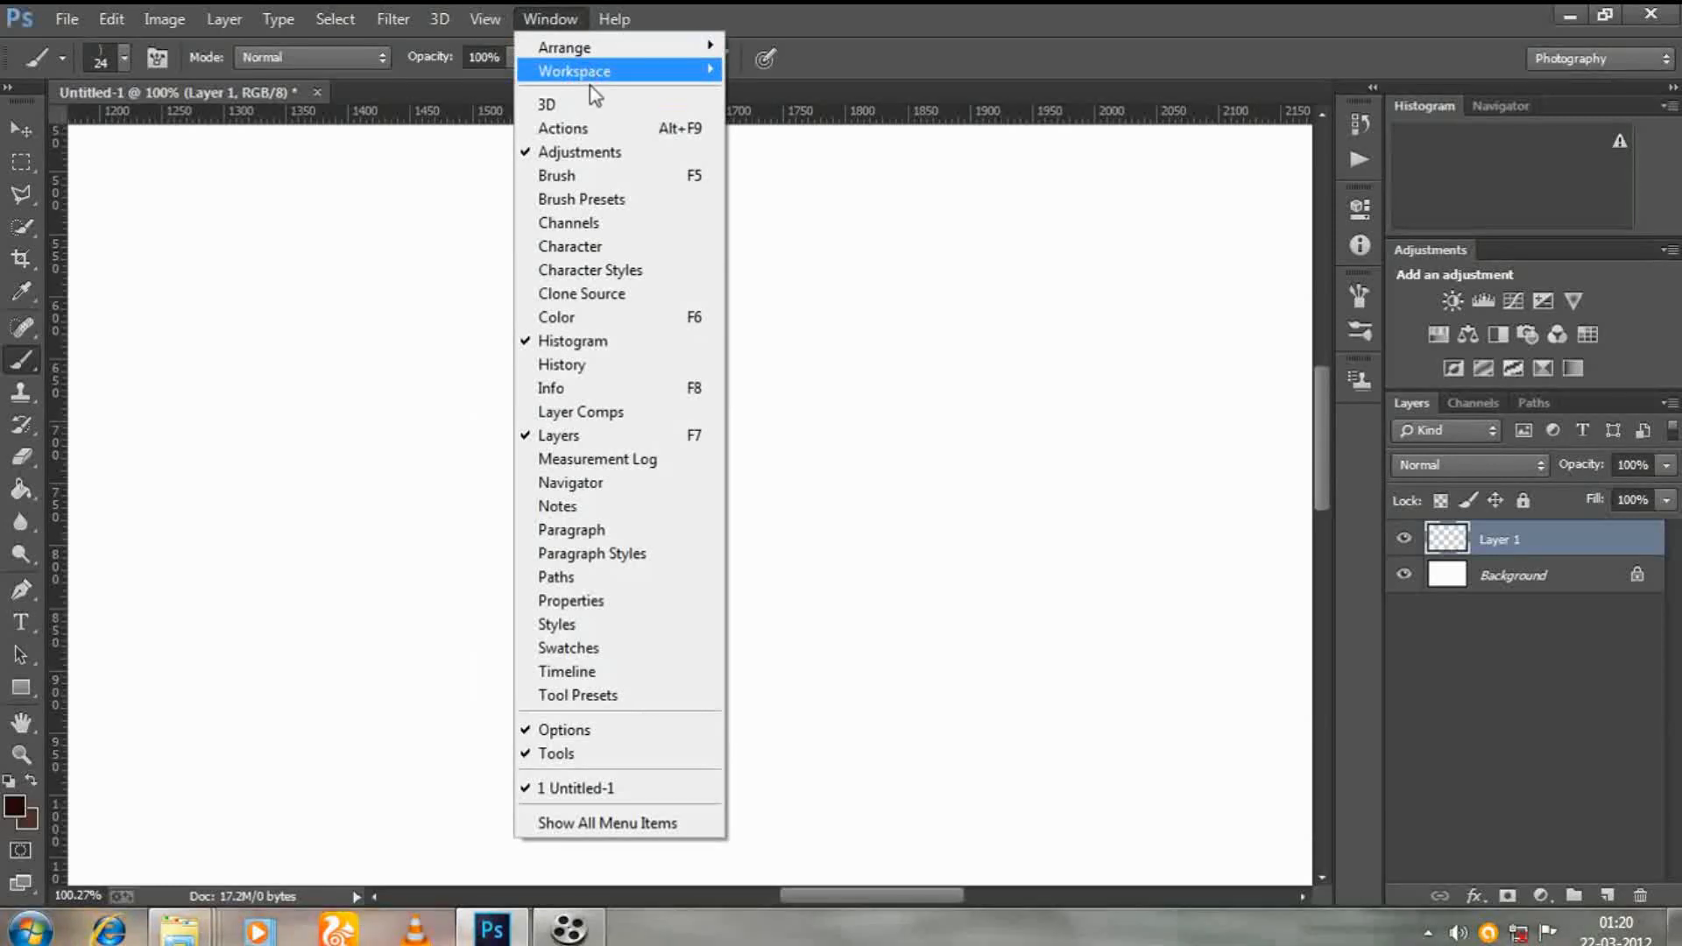
{"action": "left_click", "coordinate": [578, 199]}
{"action": "left_click", "coordinate": [900, 214]}
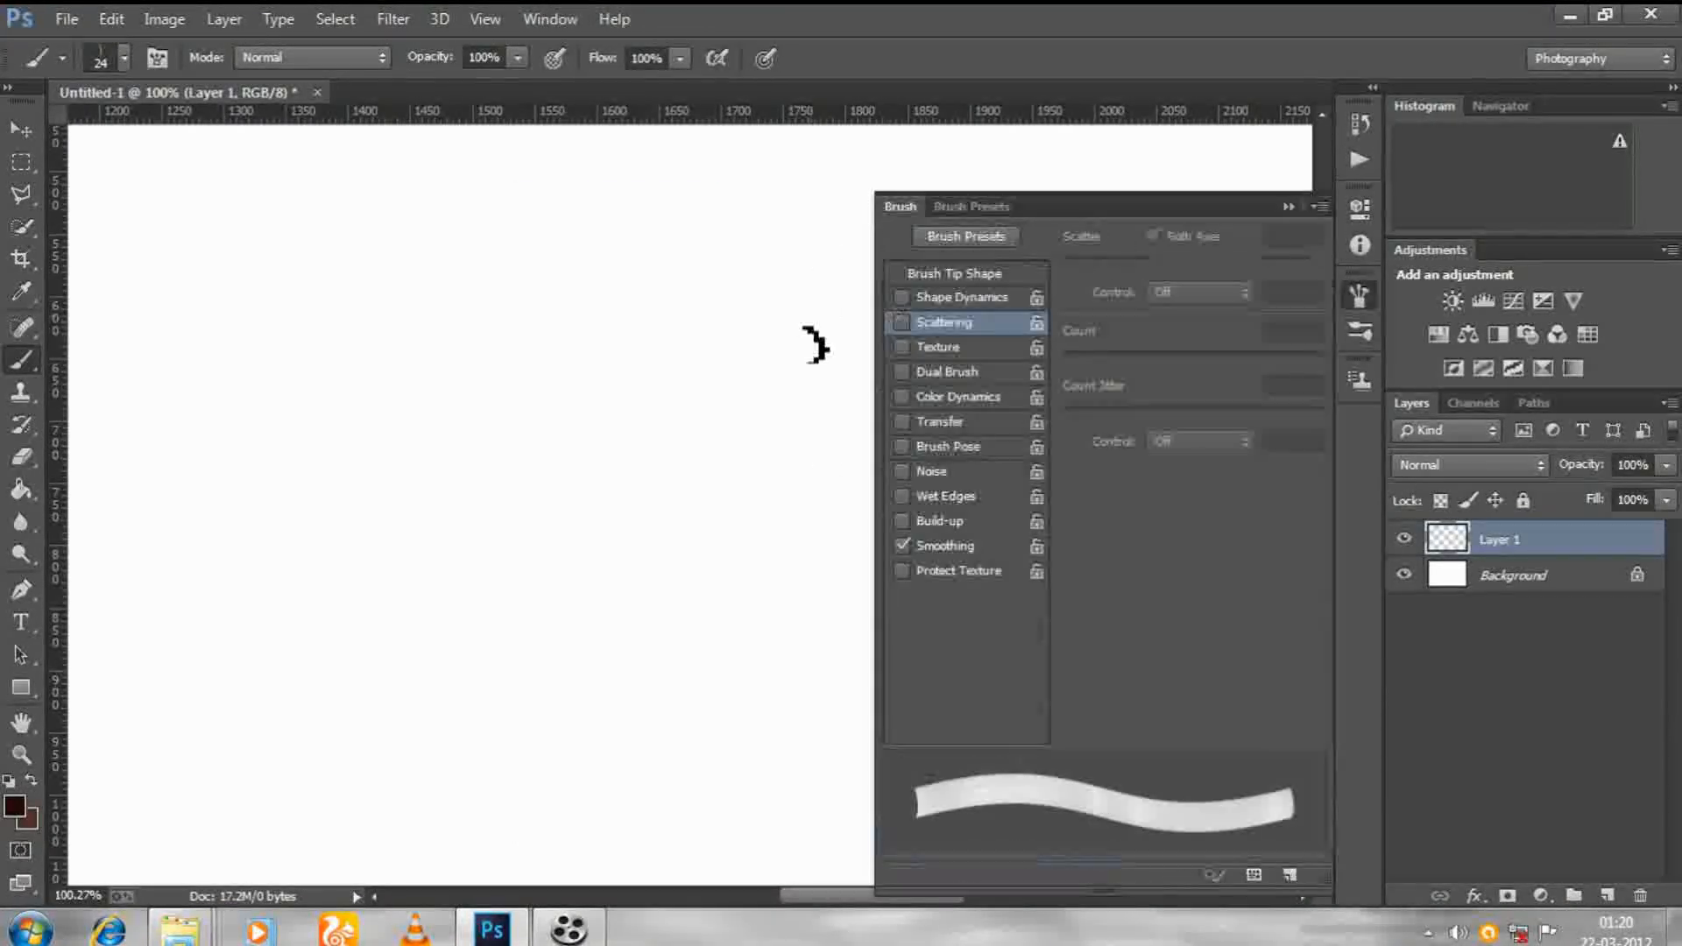
{"action": "left_click", "coordinate": [902, 297]}
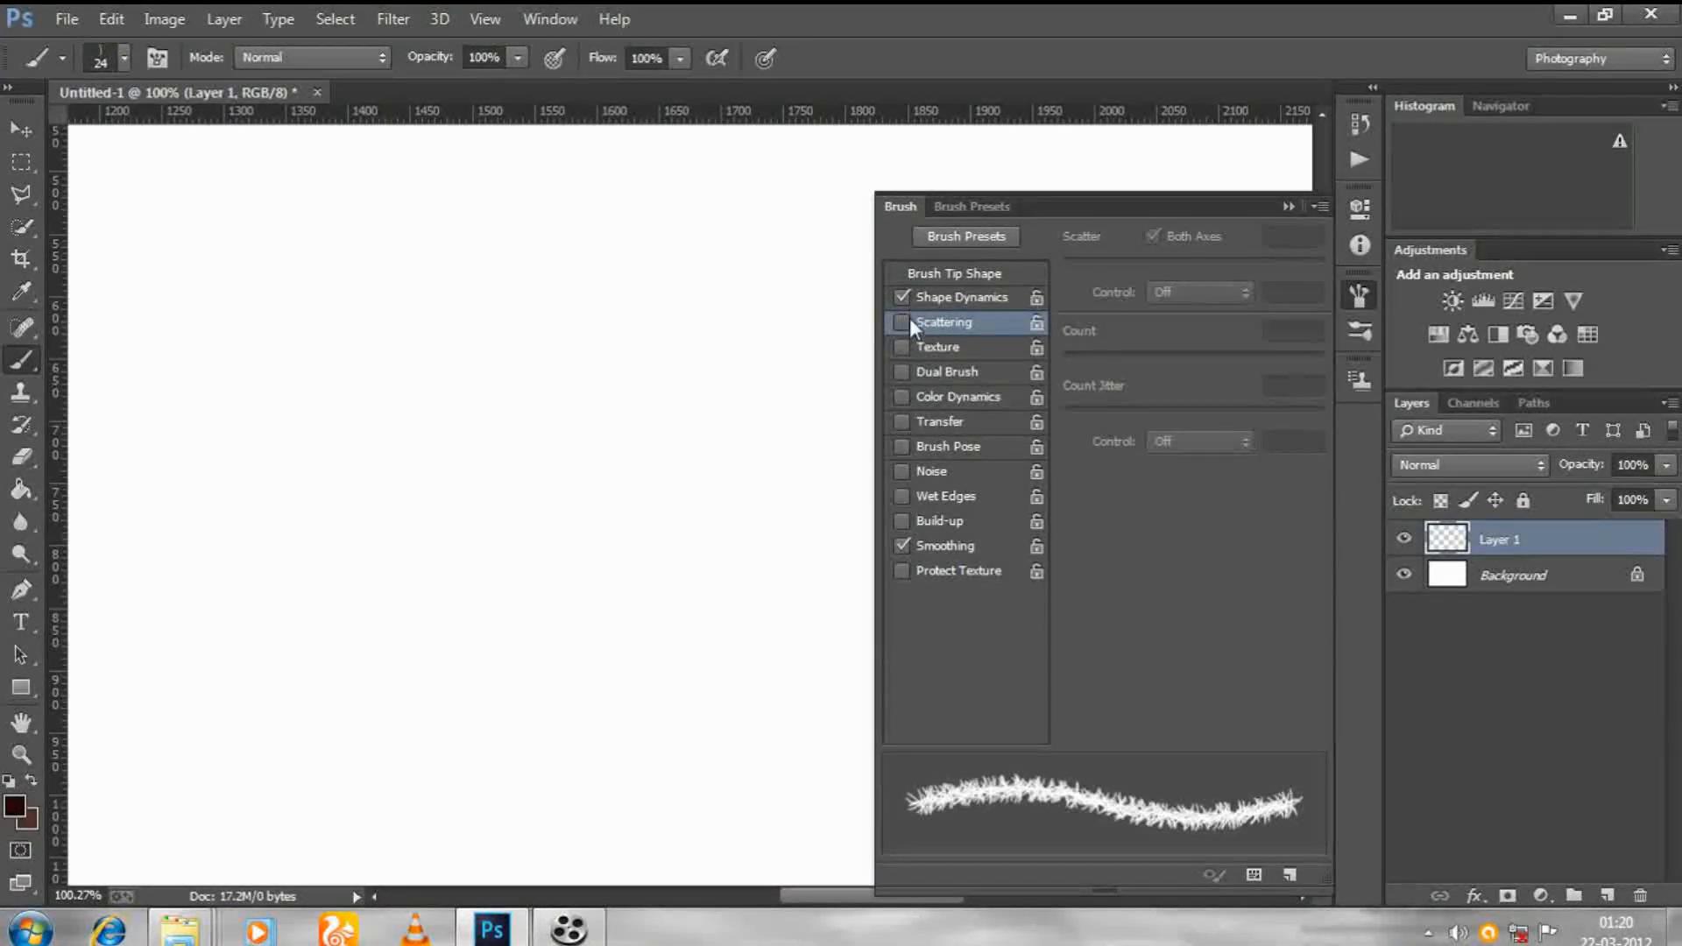
{"action": "left_click", "coordinate": [964, 296]}
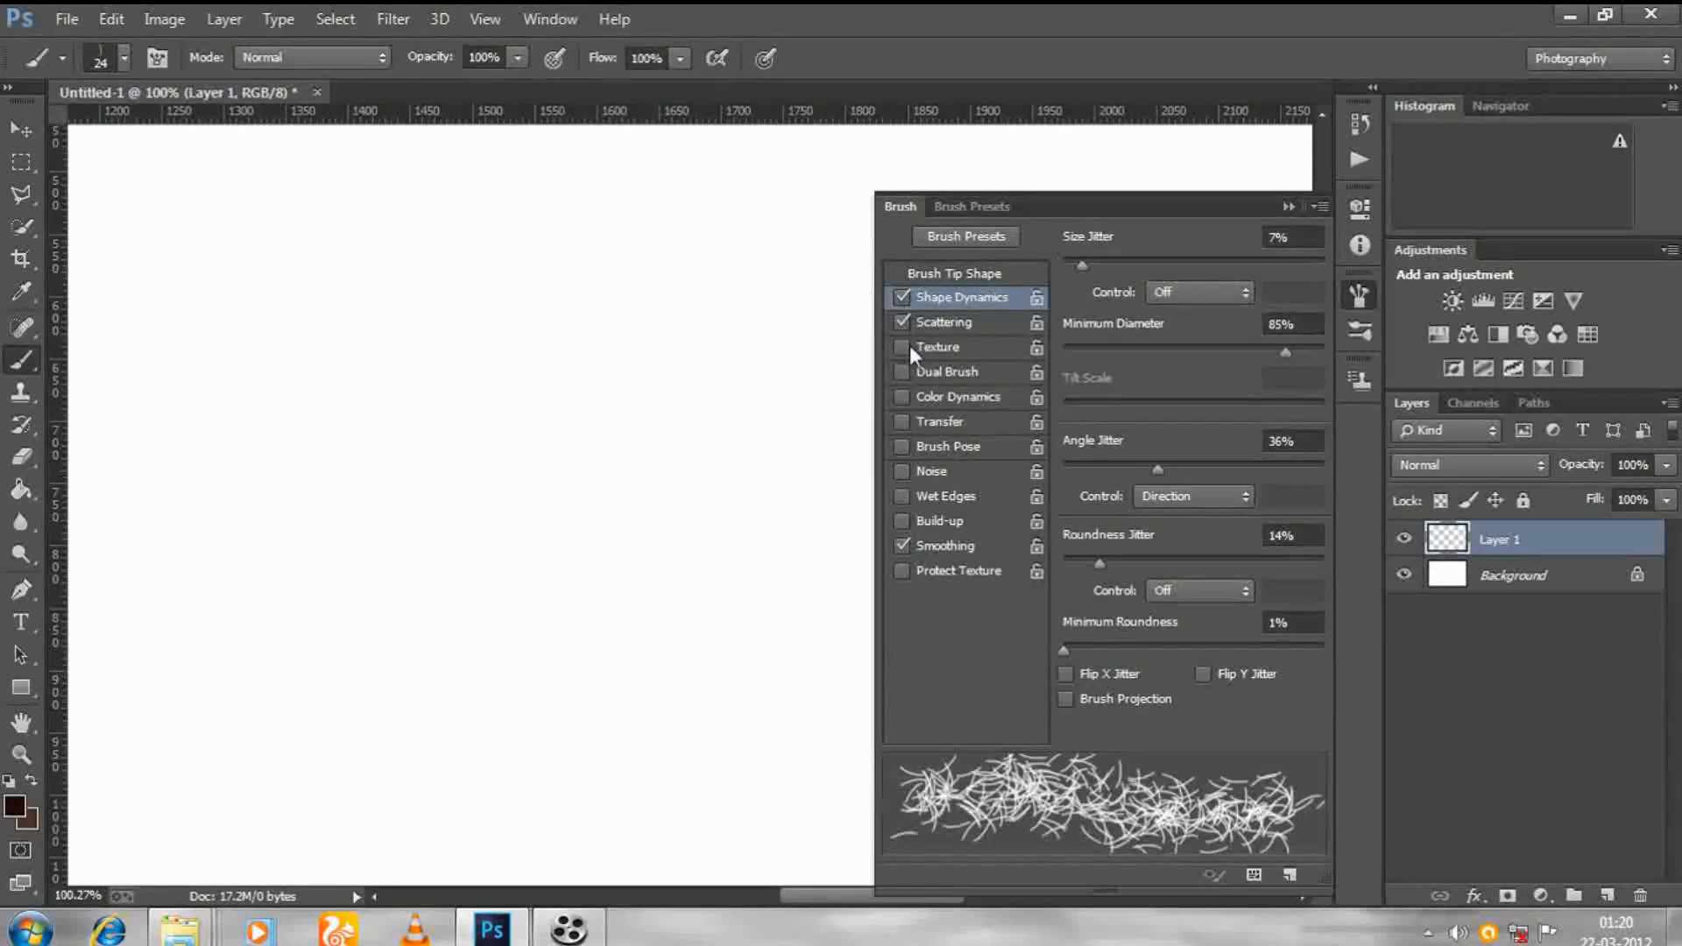
{"action": "left_click", "coordinate": [902, 421]}
{"action": "left_click", "coordinate": [903, 396]}
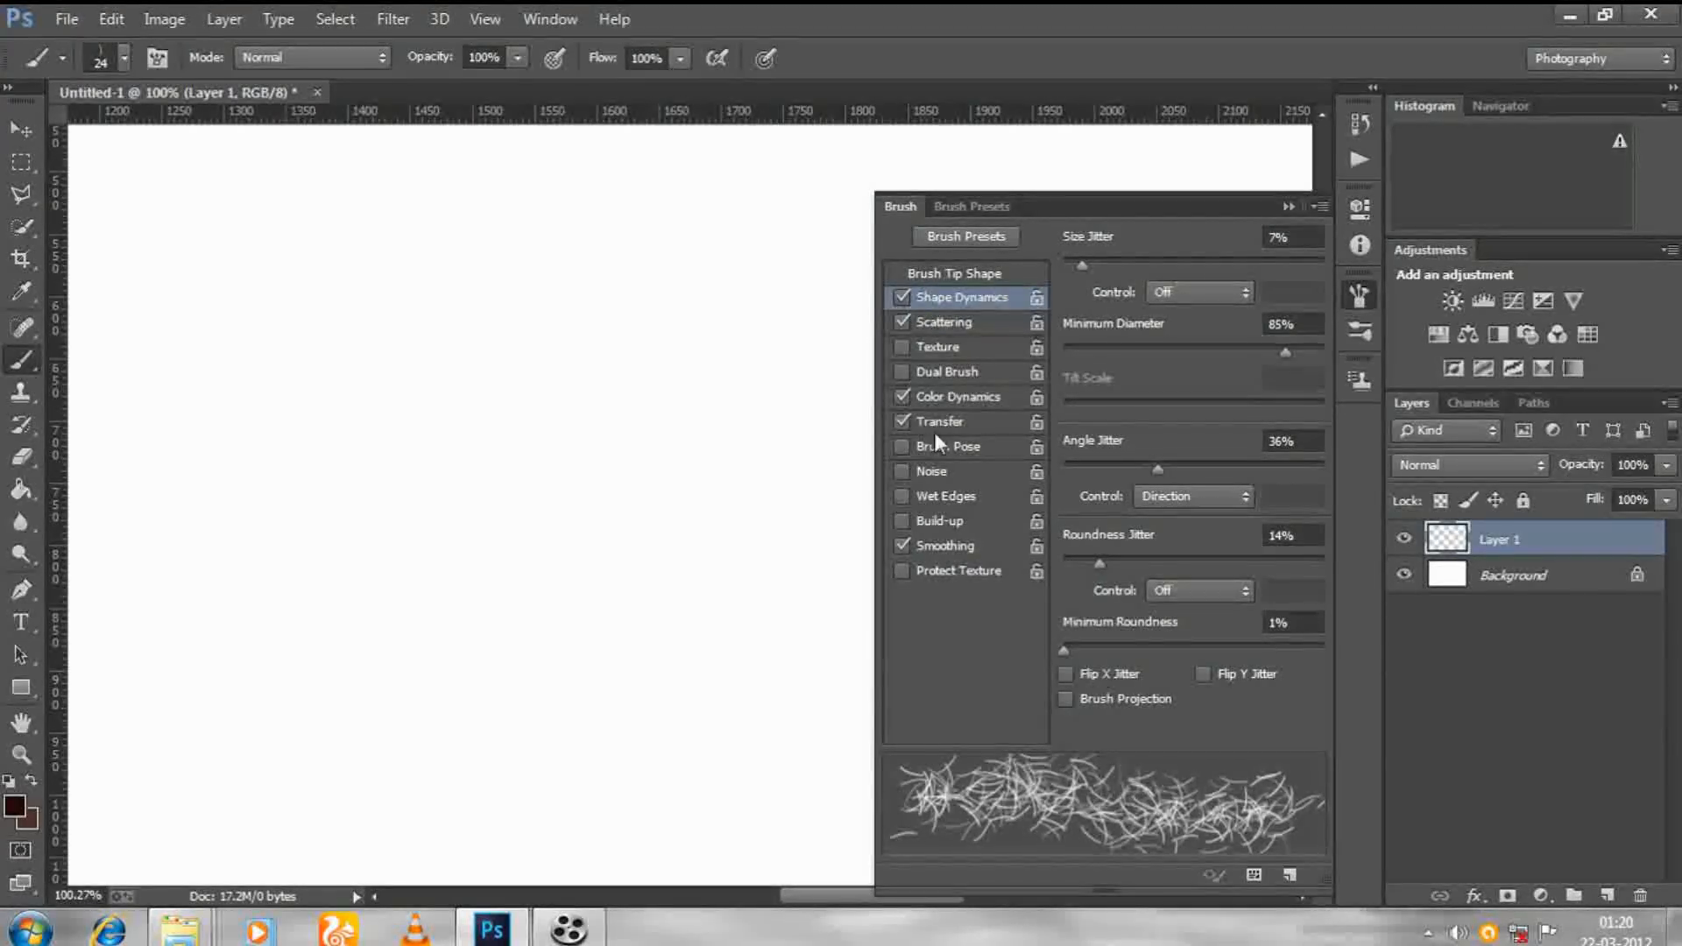
Set the brush's size jitter to 20%, minimum diameter to 74% and scatter to 424%, and paint a vertical test stroke on the empty layer.
{"action": "mouse_move", "coordinate": [1115, 266]}
{"action": "left_mouse_down"}
{"action": "mouse_move", "coordinate": [1228, 270]}
{"action": "mouse_move", "coordinate": [1117, 267]}
{"action": "left_mouse_up"}
{"action": "mouse_move", "coordinate": [1285, 352]}
{"action": "left_mouse_down"}
{"action": "mouse_move", "coordinate": [1069, 345]}
{"action": "mouse_move", "coordinate": [1255, 352]}
{"action": "left_mouse_up"}
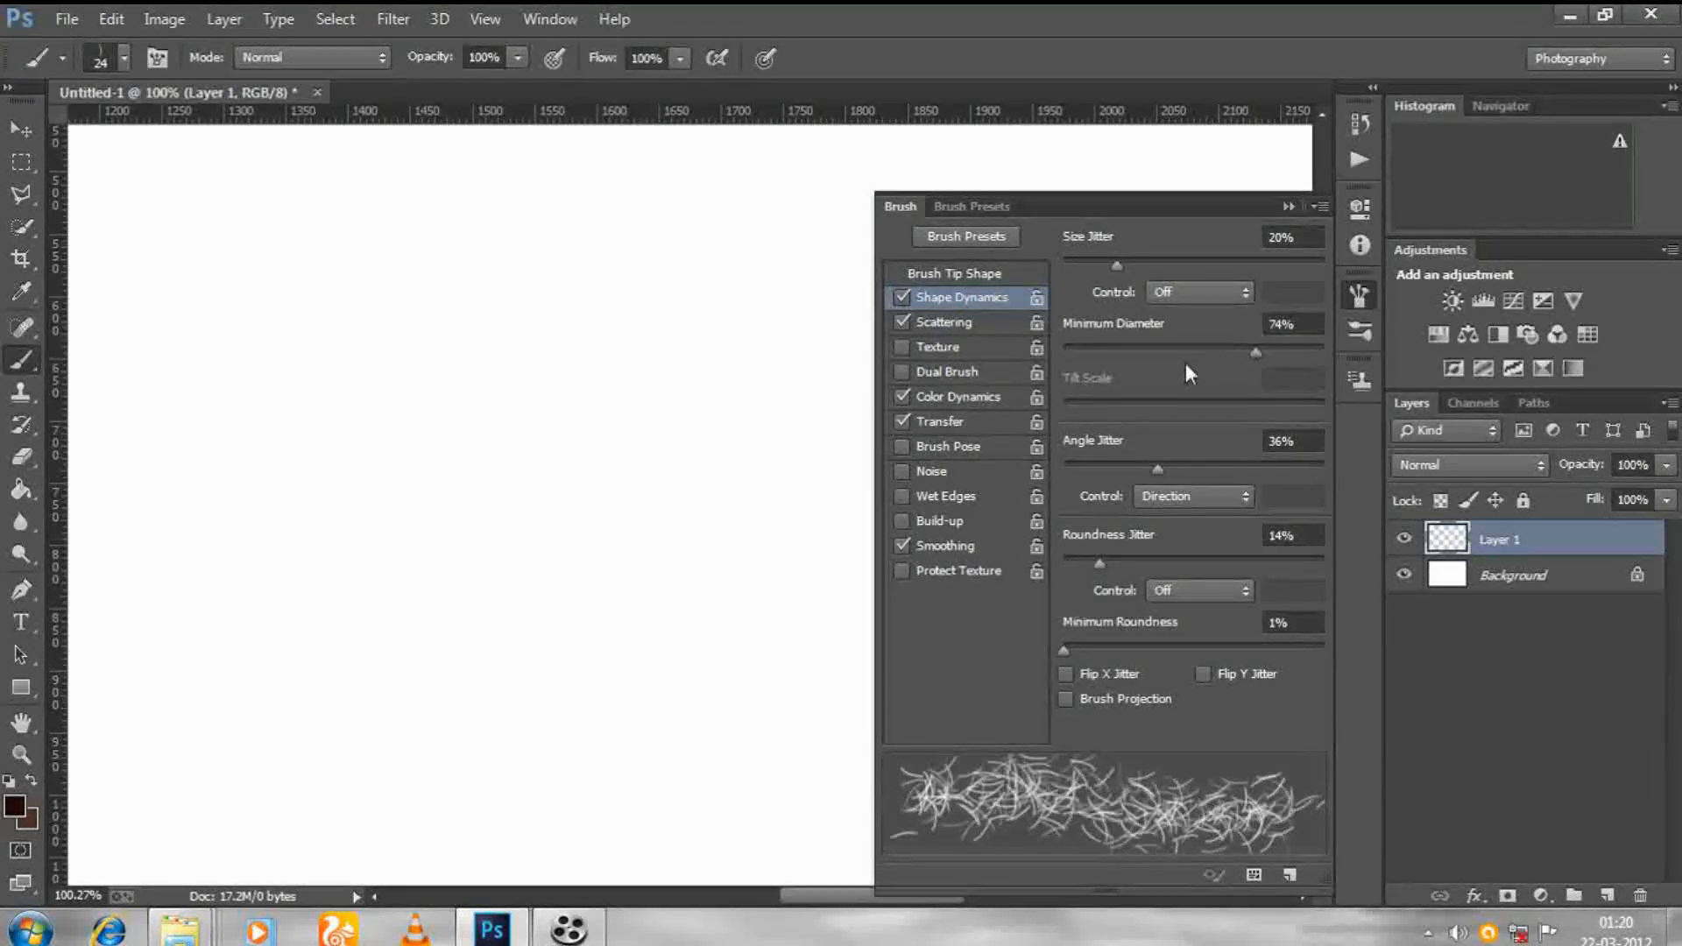
{"action": "left_click", "coordinate": [937, 321]}
{"action": "left_click_drag", "start_coordinate": [1133, 263], "coordinate": [1174, 263]}
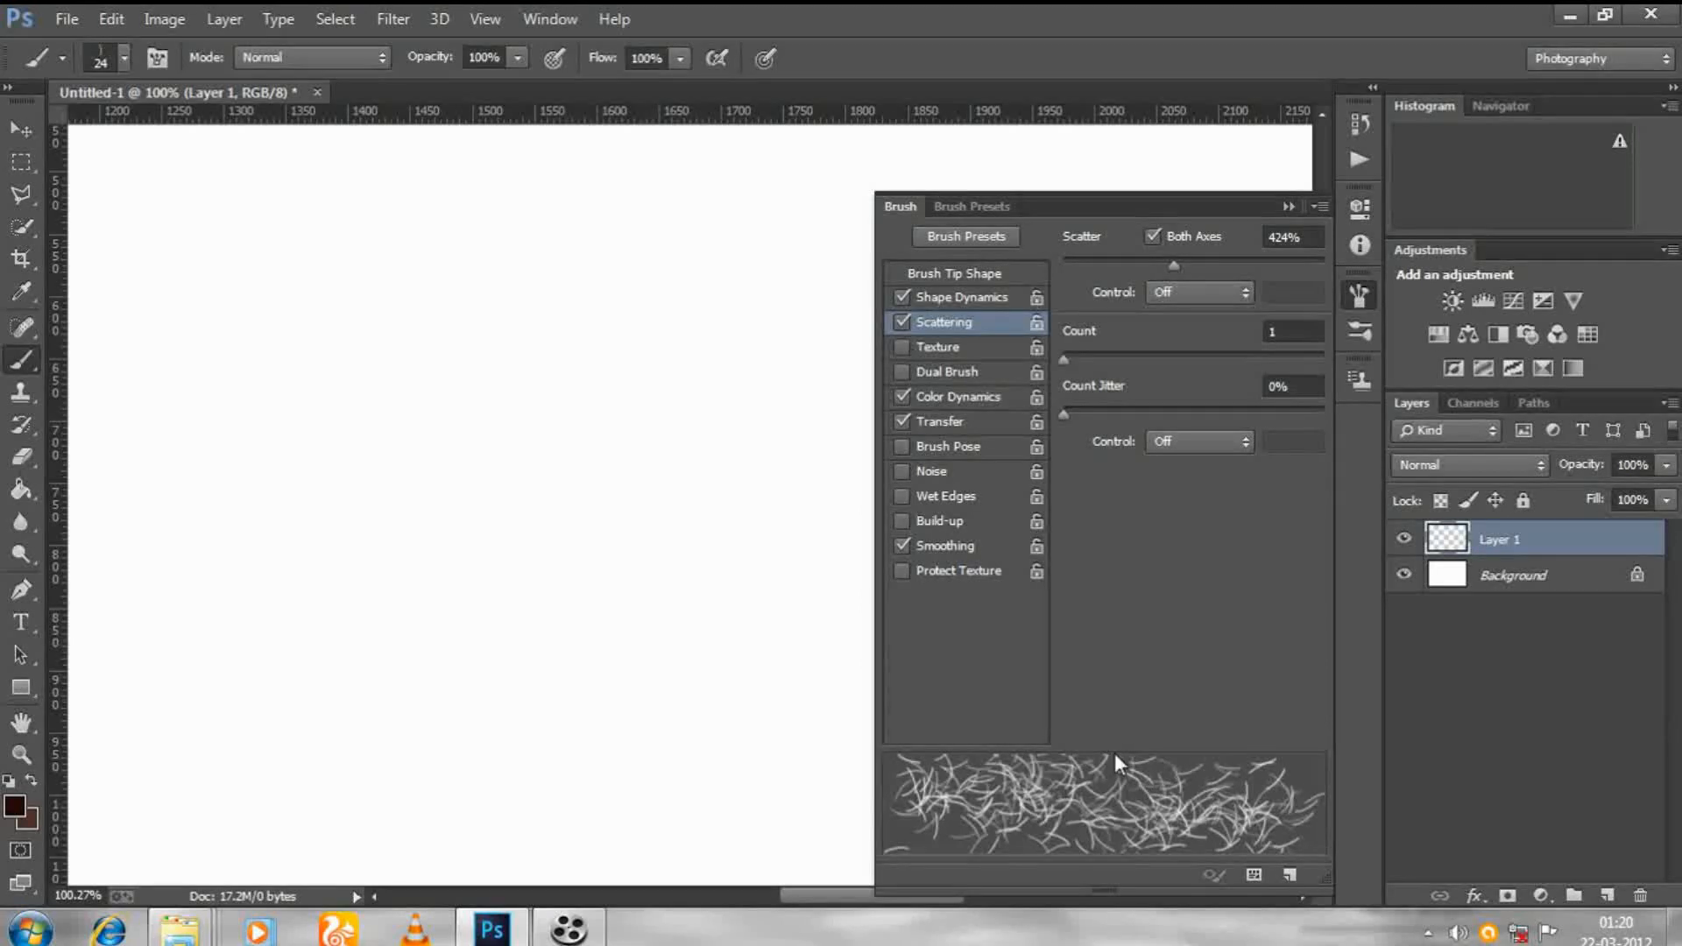
{"action": "left_click_drag", "start_coordinate": [446, 366], "coordinate": [445, 513]}
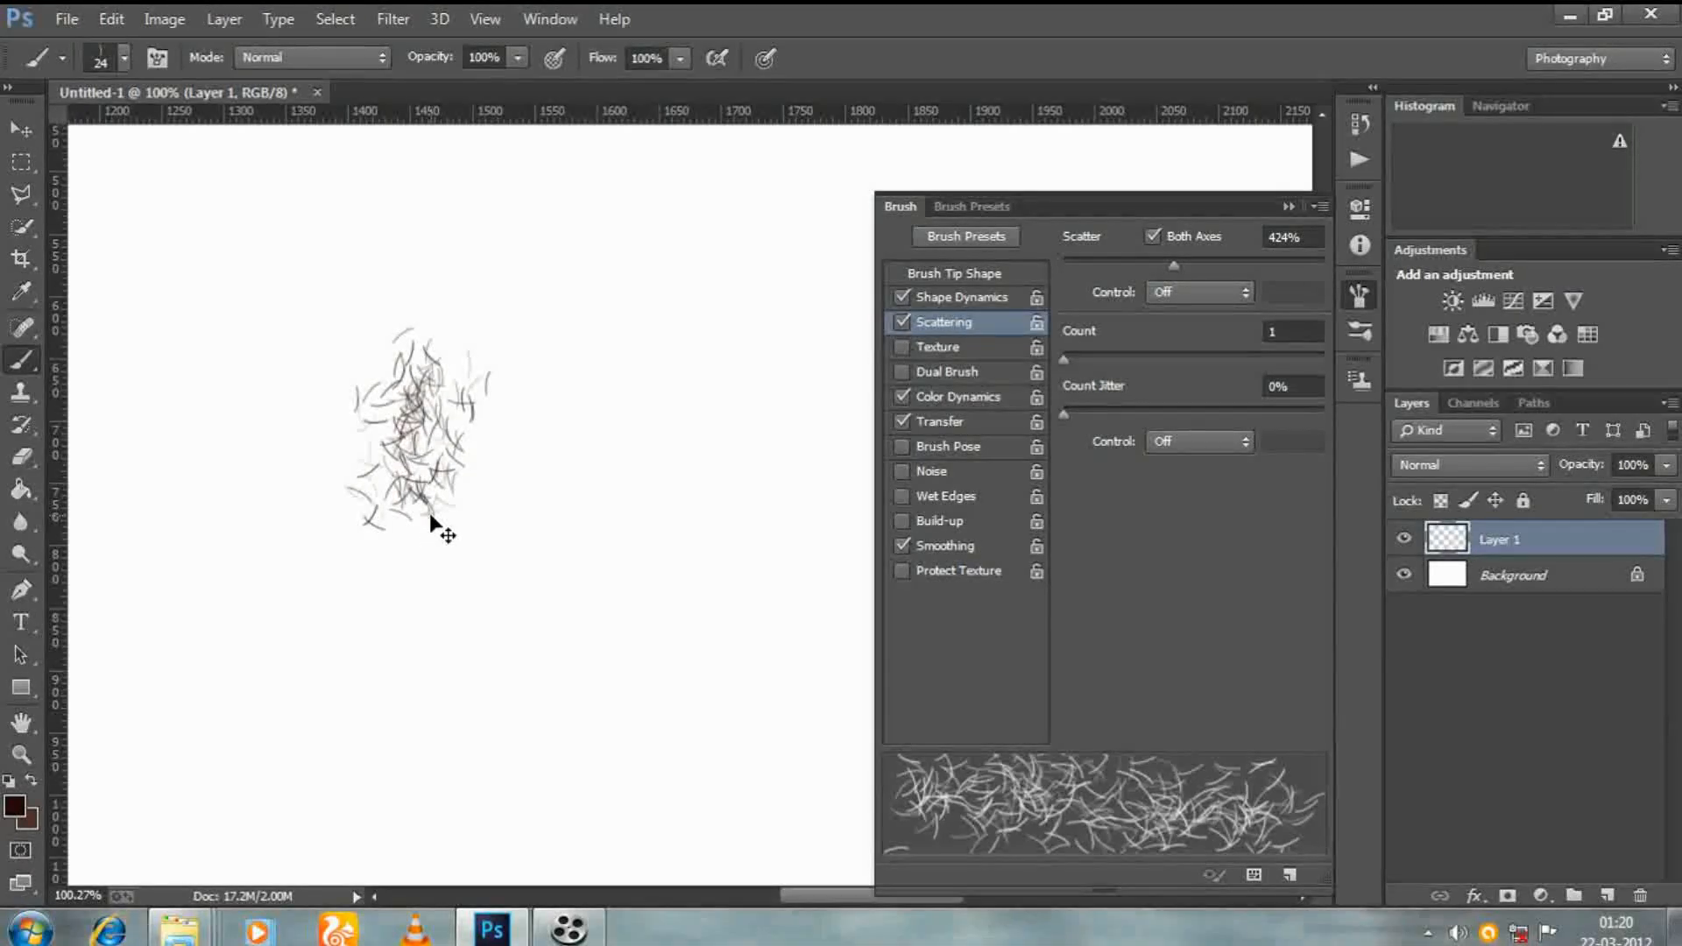
Undo the test stroke, paint another vertical test stroke at 424% scatter, and undo that one too.
{"action": "key", "text": "ctrl+z"}
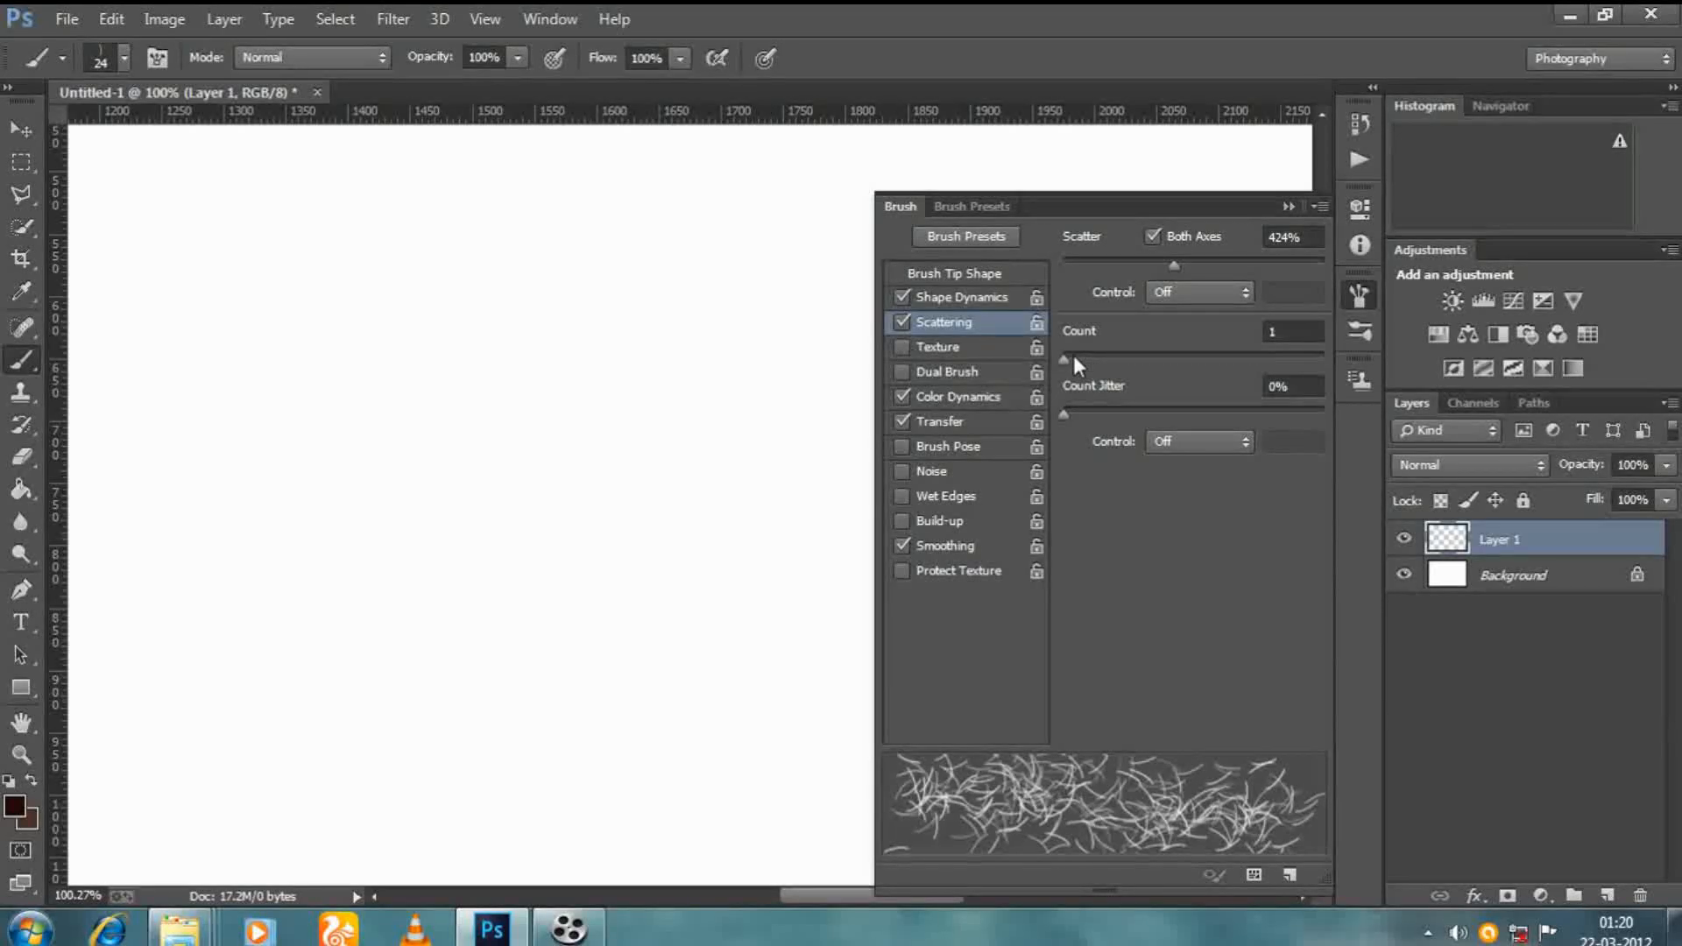
{"action": "mouse_move", "coordinate": [1180, 266]}
{"action": "left_mouse_down"}
{"action": "mouse_move", "coordinate": [1213, 261]}
{"action": "mouse_move", "coordinate": [1175, 268]}
{"action": "left_mouse_up"}
{"action": "left_click_drag", "start_coordinate": [560, 375], "coordinate": [558, 495]}
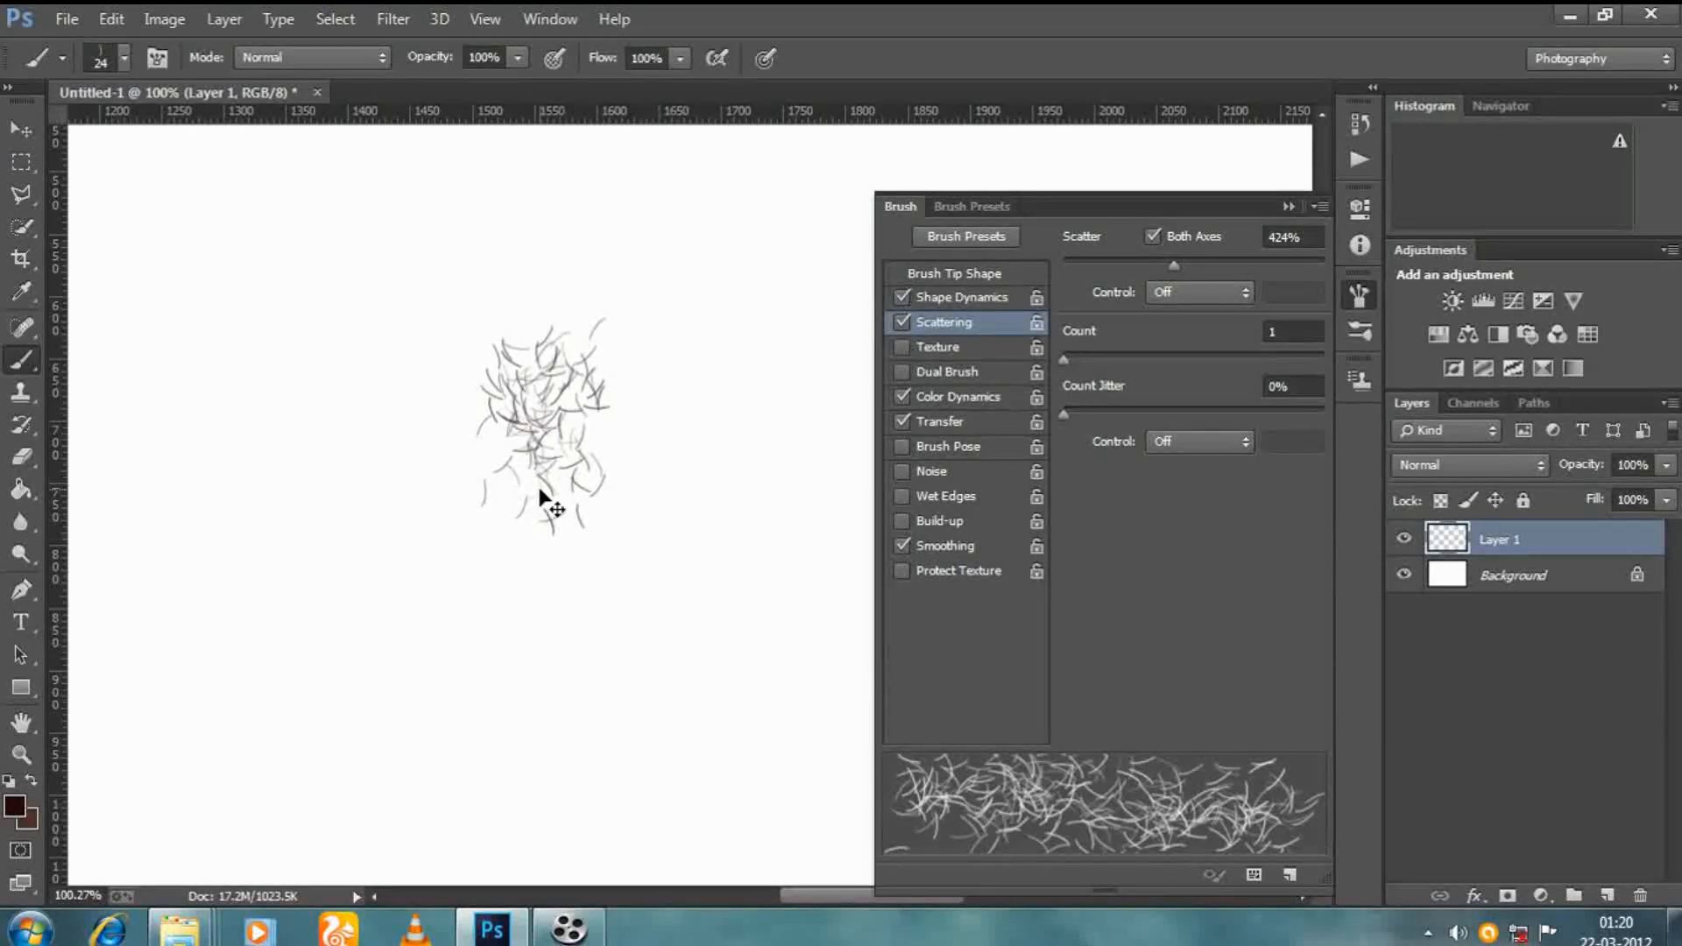
{"action": "key", "text": "ctrl+z"}
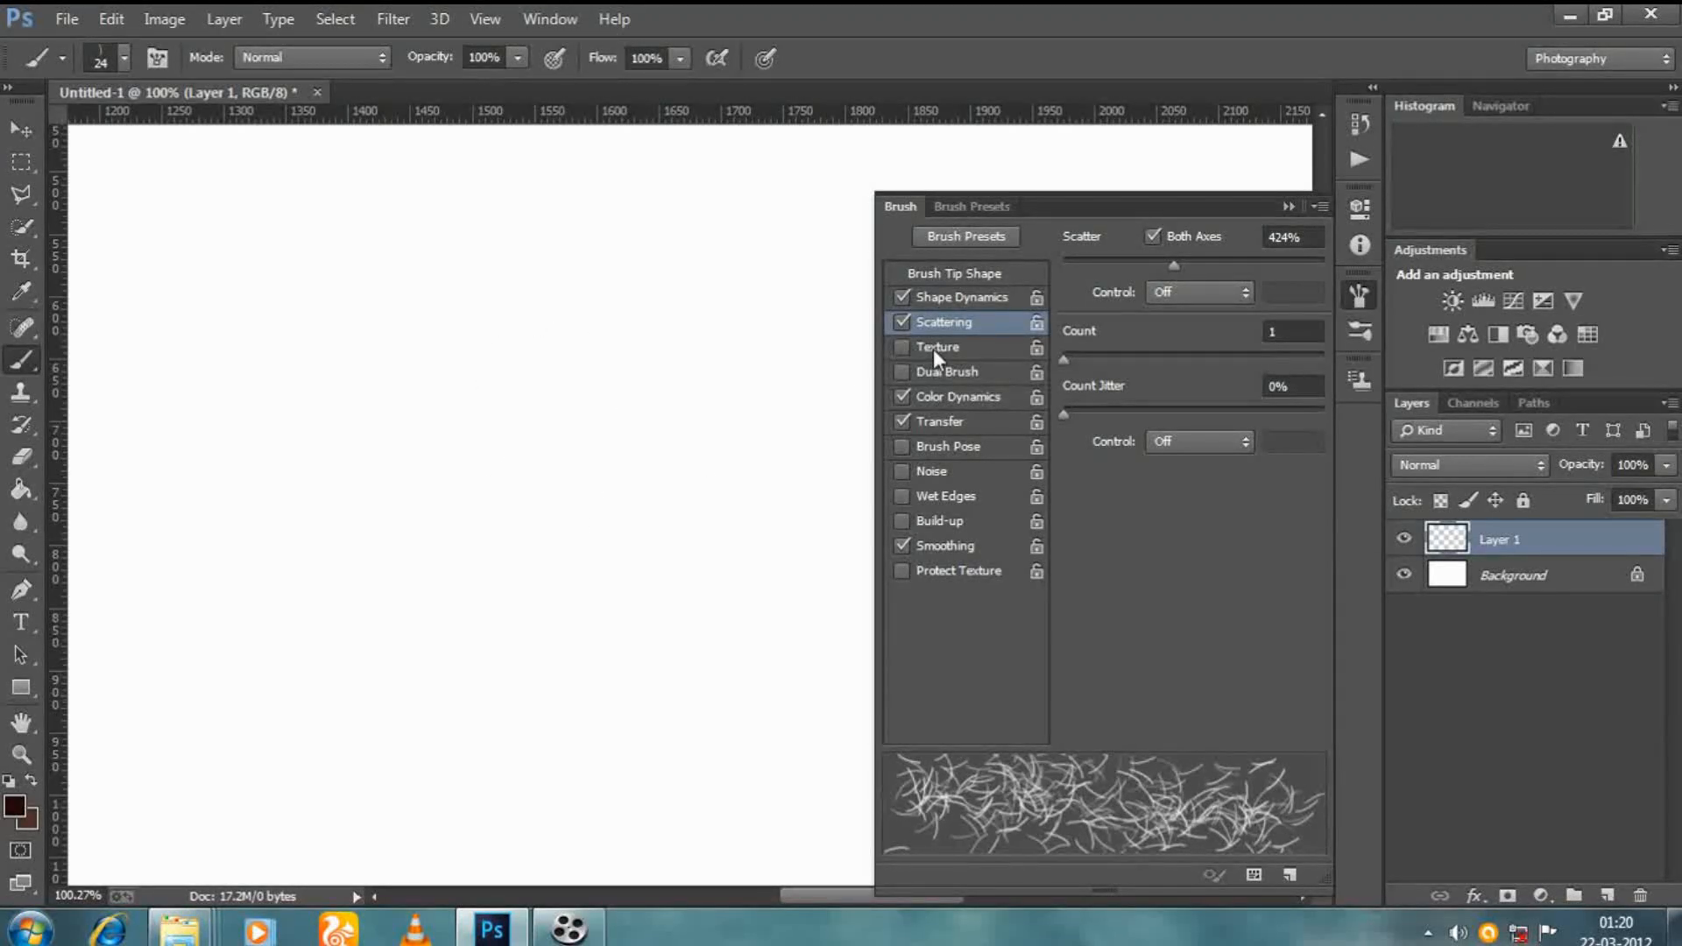
Set the brush's roundness jitter to 7% and scatter to 295%, and paint a patch of test strokes on the layer.
{"action": "left_click", "coordinate": [943, 299]}
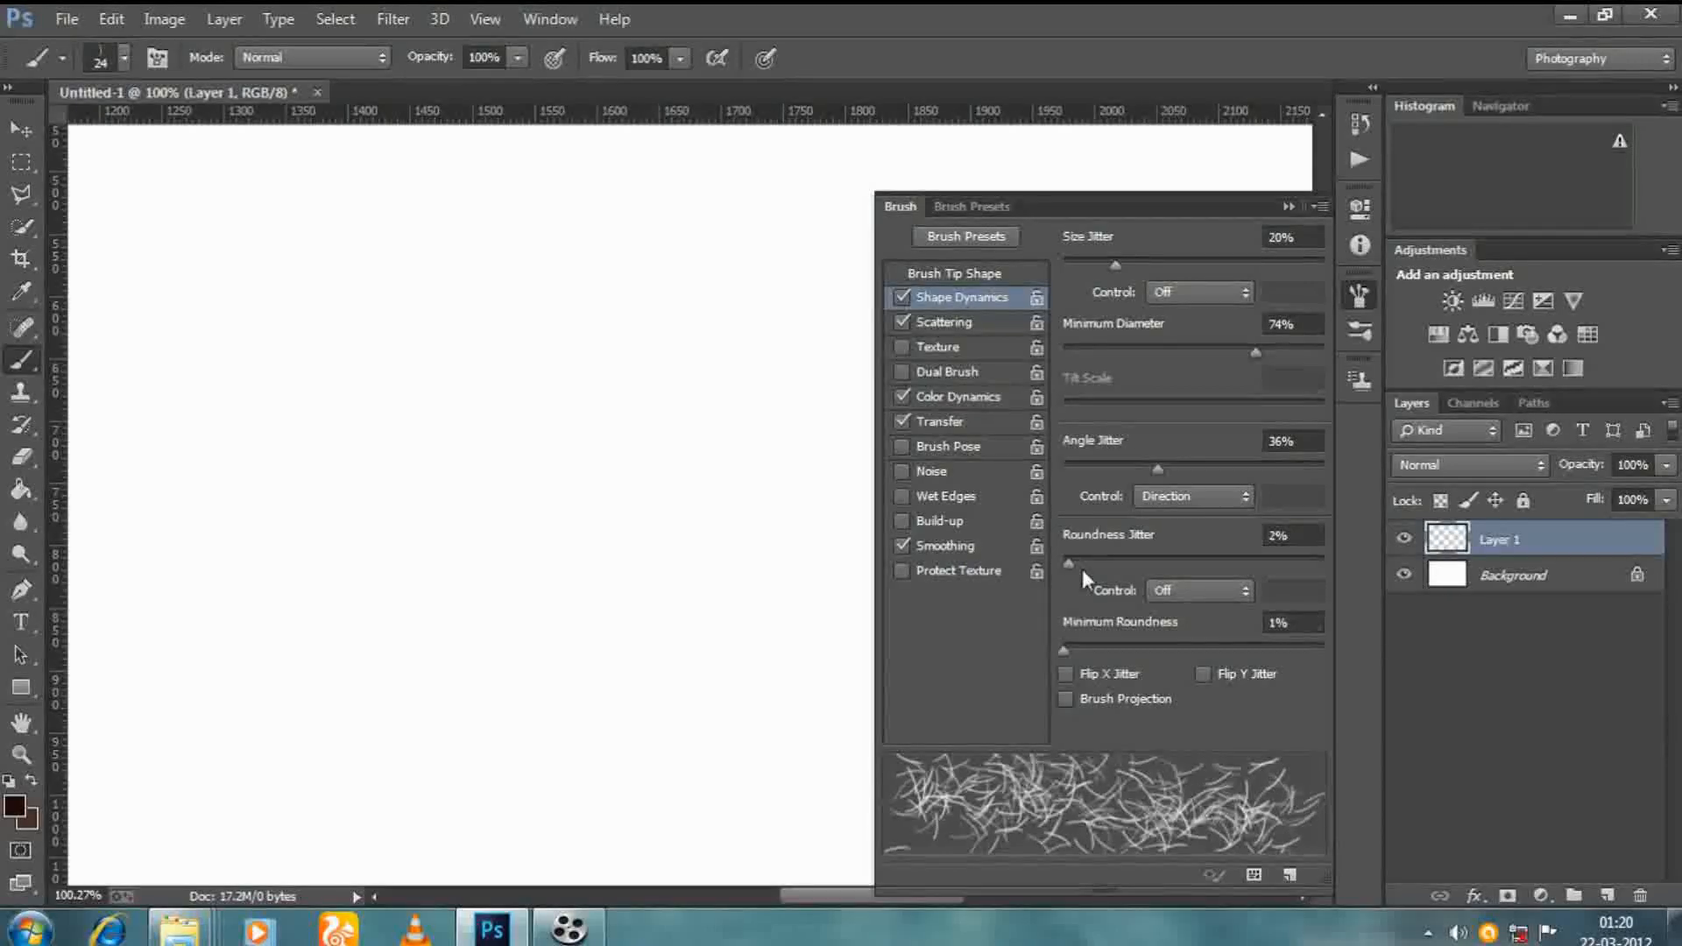
{"action": "left_click", "coordinate": [939, 322]}
{"action": "mouse_move", "coordinate": [1172, 264]}
{"action": "left_mouse_down"}
{"action": "mouse_move", "coordinate": [1216, 265]}
{"action": "mouse_move", "coordinate": [1128, 268]}
{"action": "left_mouse_up"}
{"action": "left_click", "coordinate": [1139, 268]}
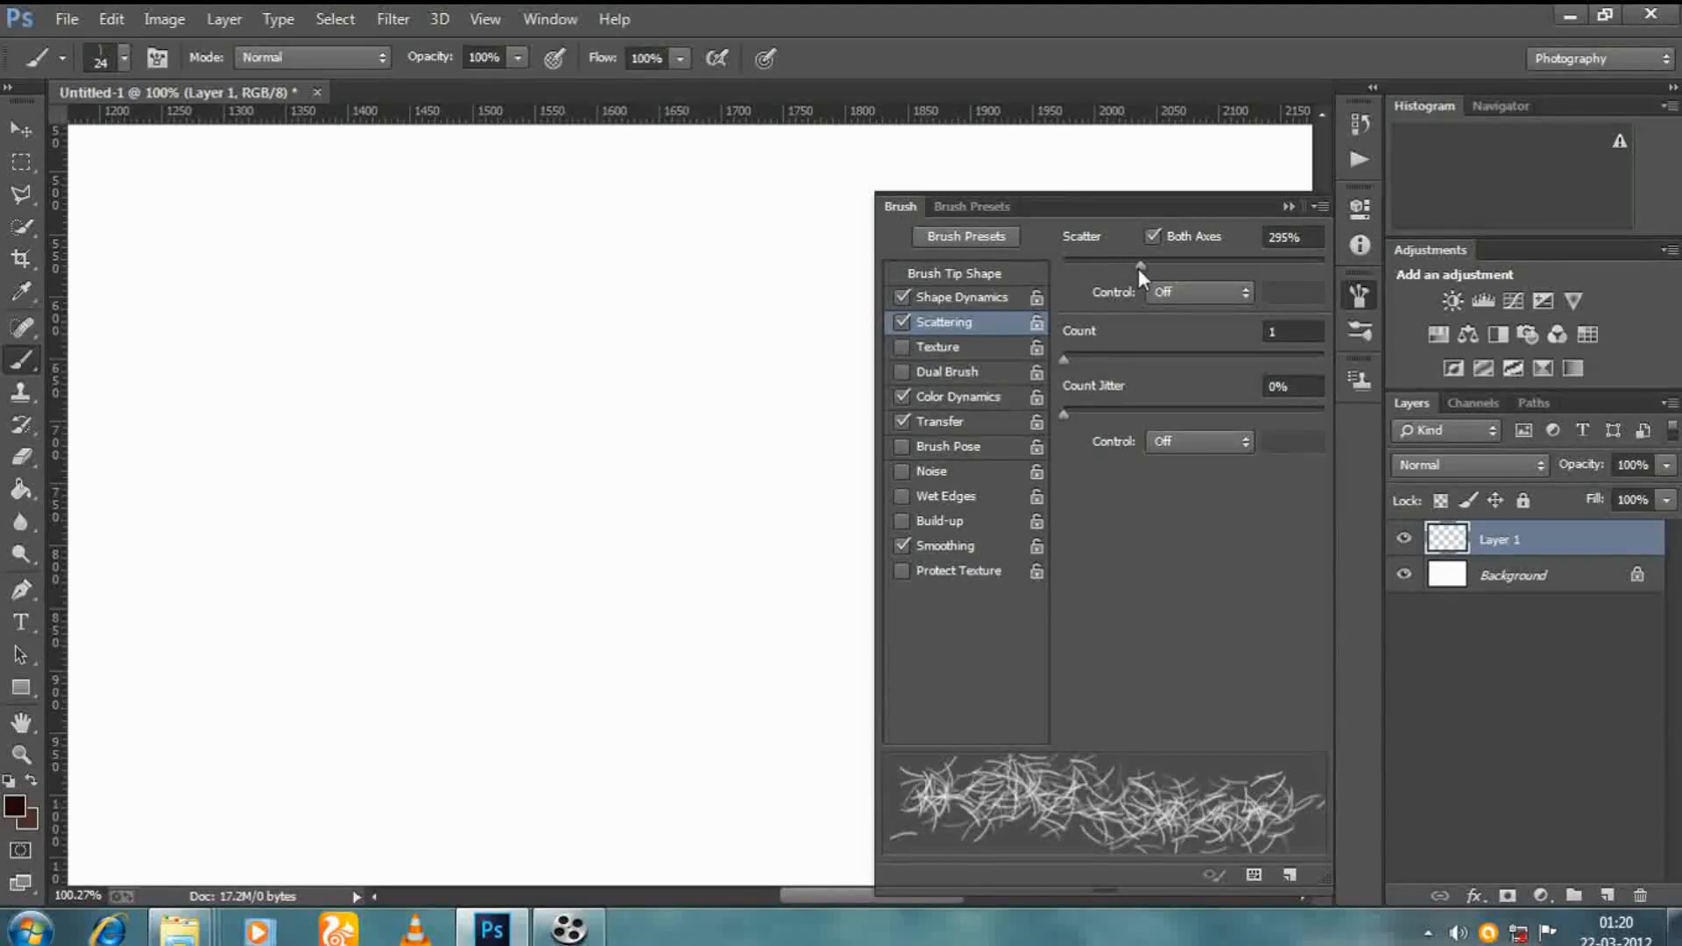
{"action": "mouse_move", "coordinate": [706, 345]}
{"action": "left_mouse_down"}
{"action": "mouse_move", "coordinate": [656, 475]}
{"action": "mouse_move", "coordinate": [690, 486]}
{"action": "left_mouse_up"}
{"action": "key", "text": "ctrl+z"}
{"action": "mouse_move", "coordinate": [443, 398]}
{"action": "left_mouse_down"}
{"action": "mouse_move", "coordinate": [751, 481]}
{"action": "mouse_move", "coordinate": [581, 582]}
{"action": "mouse_move", "coordinate": [743, 593]}
{"action": "left_mouse_up"}
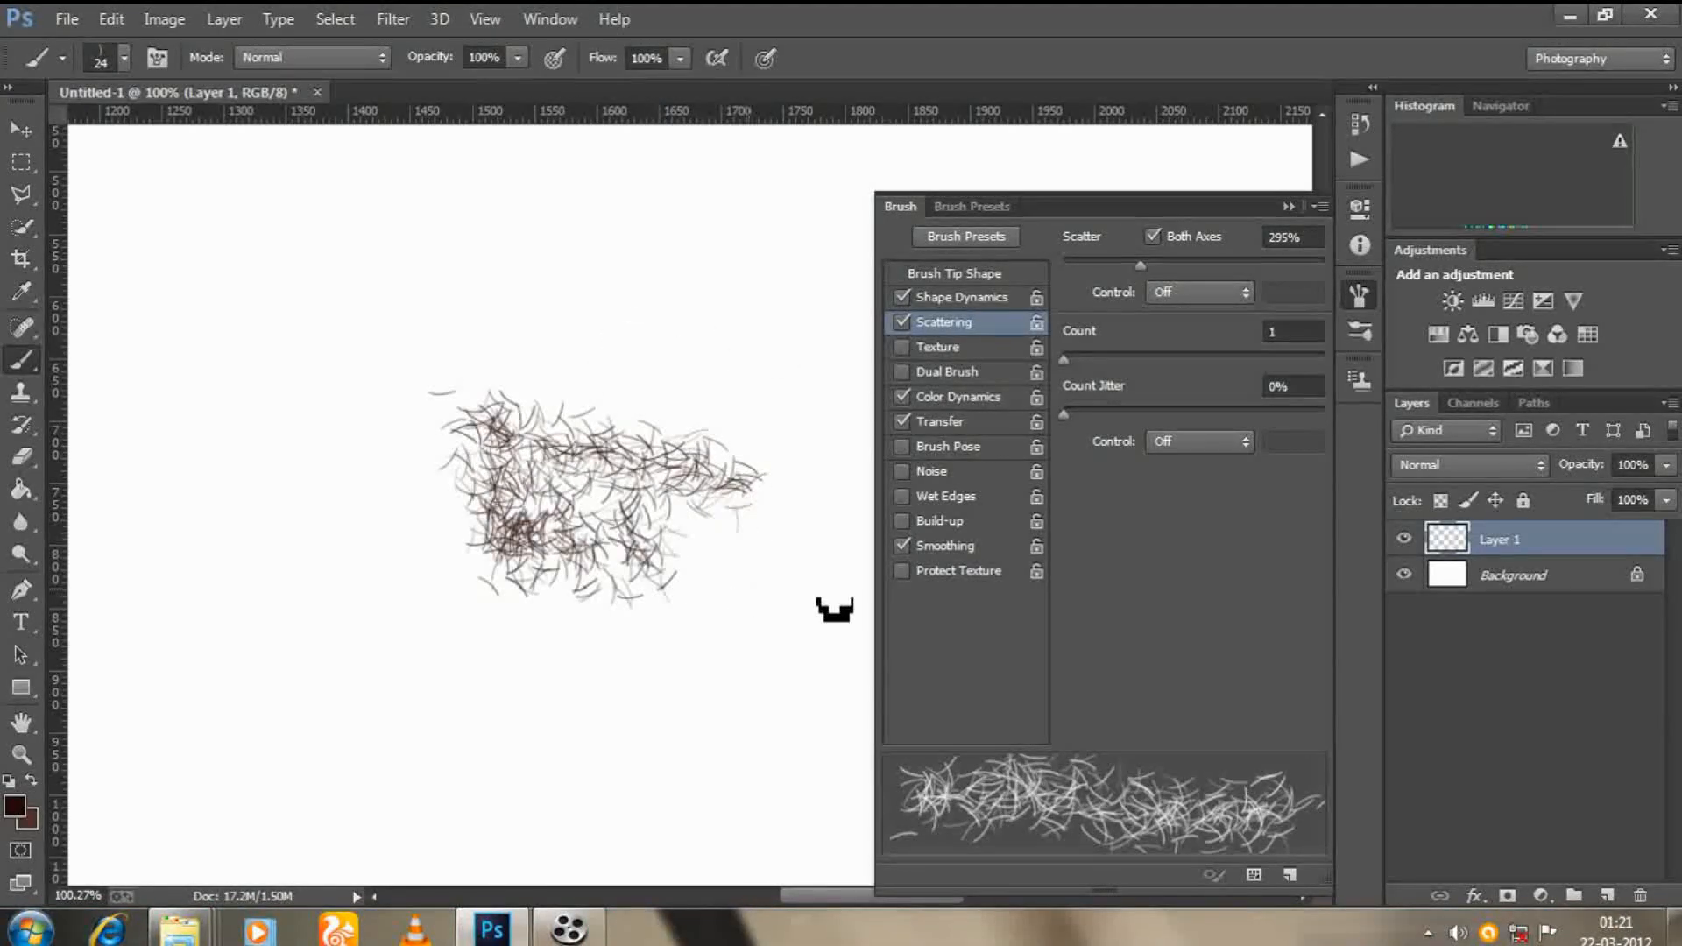
Replace the painted layer with a new empty one and paint a U-shaped test with the angle control on Direction.
{"action": "left_click_drag", "start_coordinate": [1647, 843], "coordinate": [1640, 895]}
{"action": "left_click", "coordinate": [1607, 895]}
{"action": "left_click", "coordinate": [964, 300]}
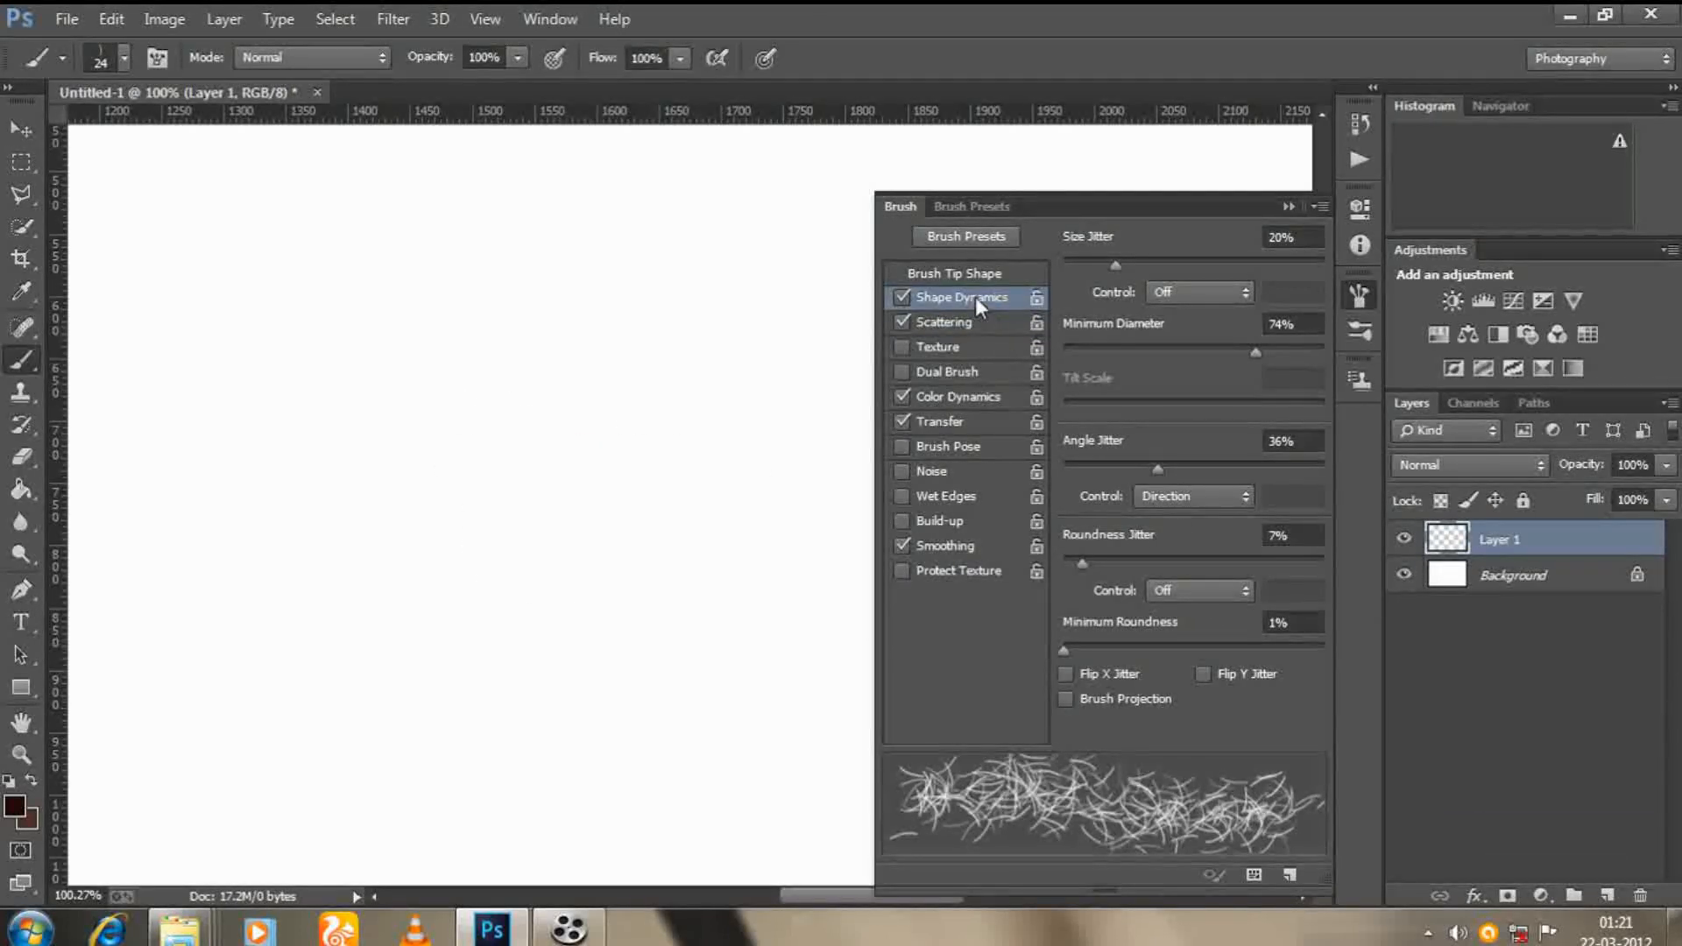
{"action": "left_click", "coordinate": [1179, 496]}
{"action": "left_click", "coordinate": [1174, 660]}
{"action": "mouse_move", "coordinate": [420, 395]}
{"action": "left_mouse_down"}
{"action": "mouse_move", "coordinate": [619, 376]}
{"action": "mouse_move", "coordinate": [613, 346]}
{"action": "left_mouse_up"}
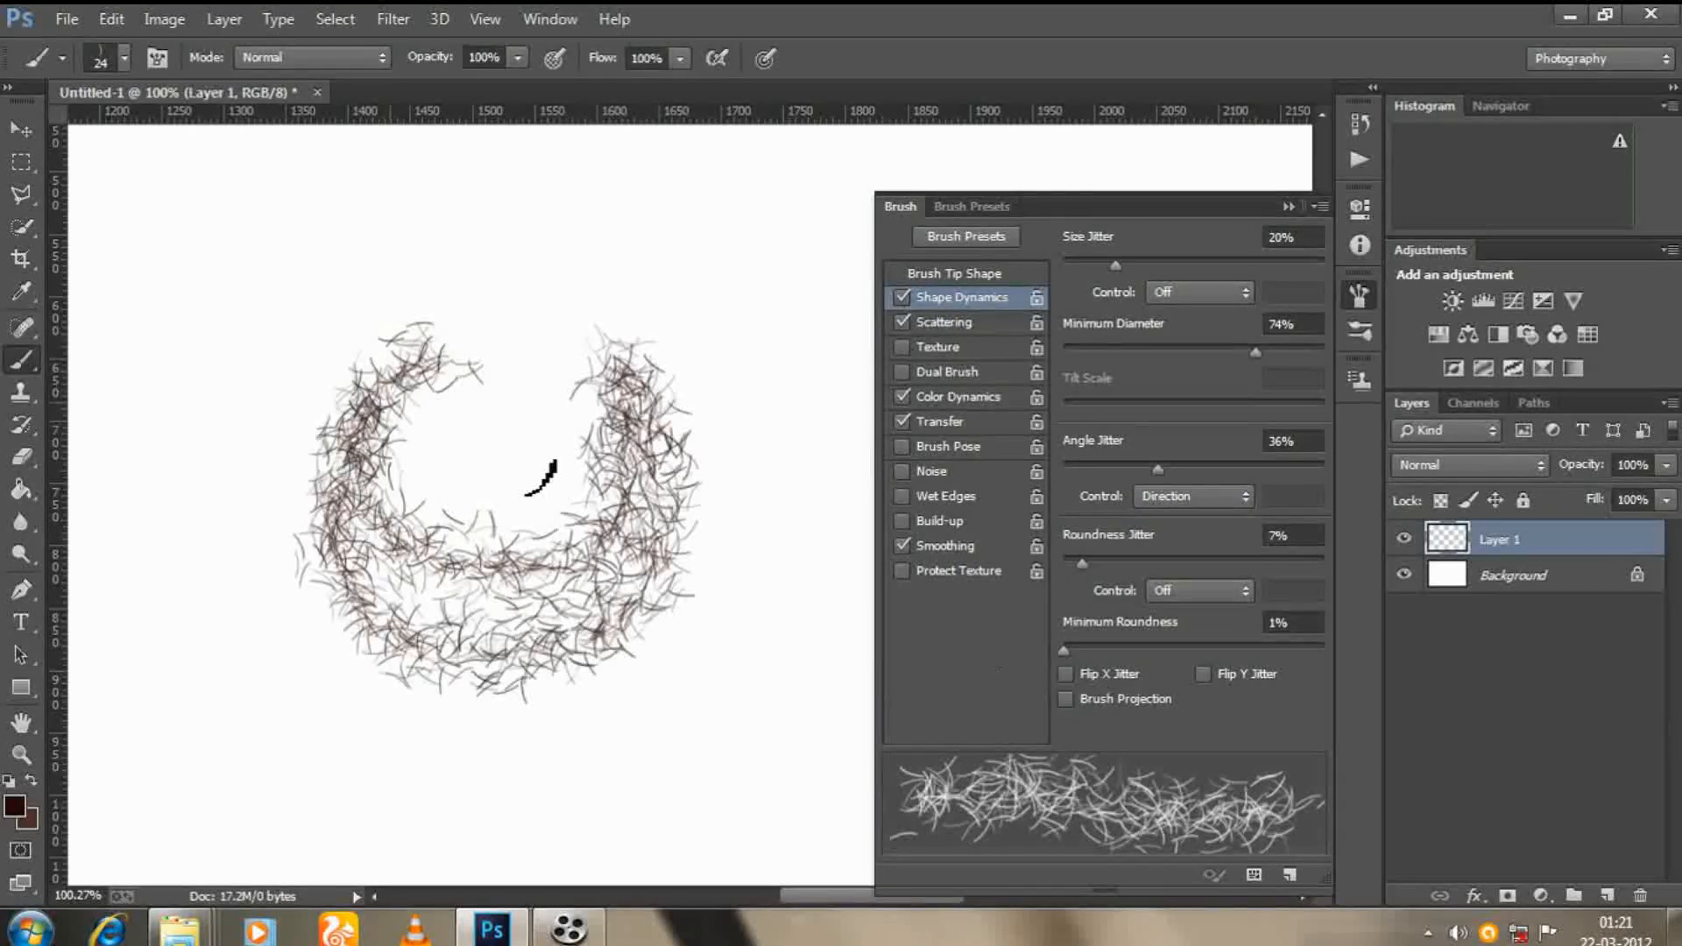
Turn the angle jitter control off and paint a second U-shaped test plus two vertical strokes for comparison.
{"action": "left_click", "coordinate": [1176, 504]}
{"action": "left_click", "coordinate": [1175, 528]}
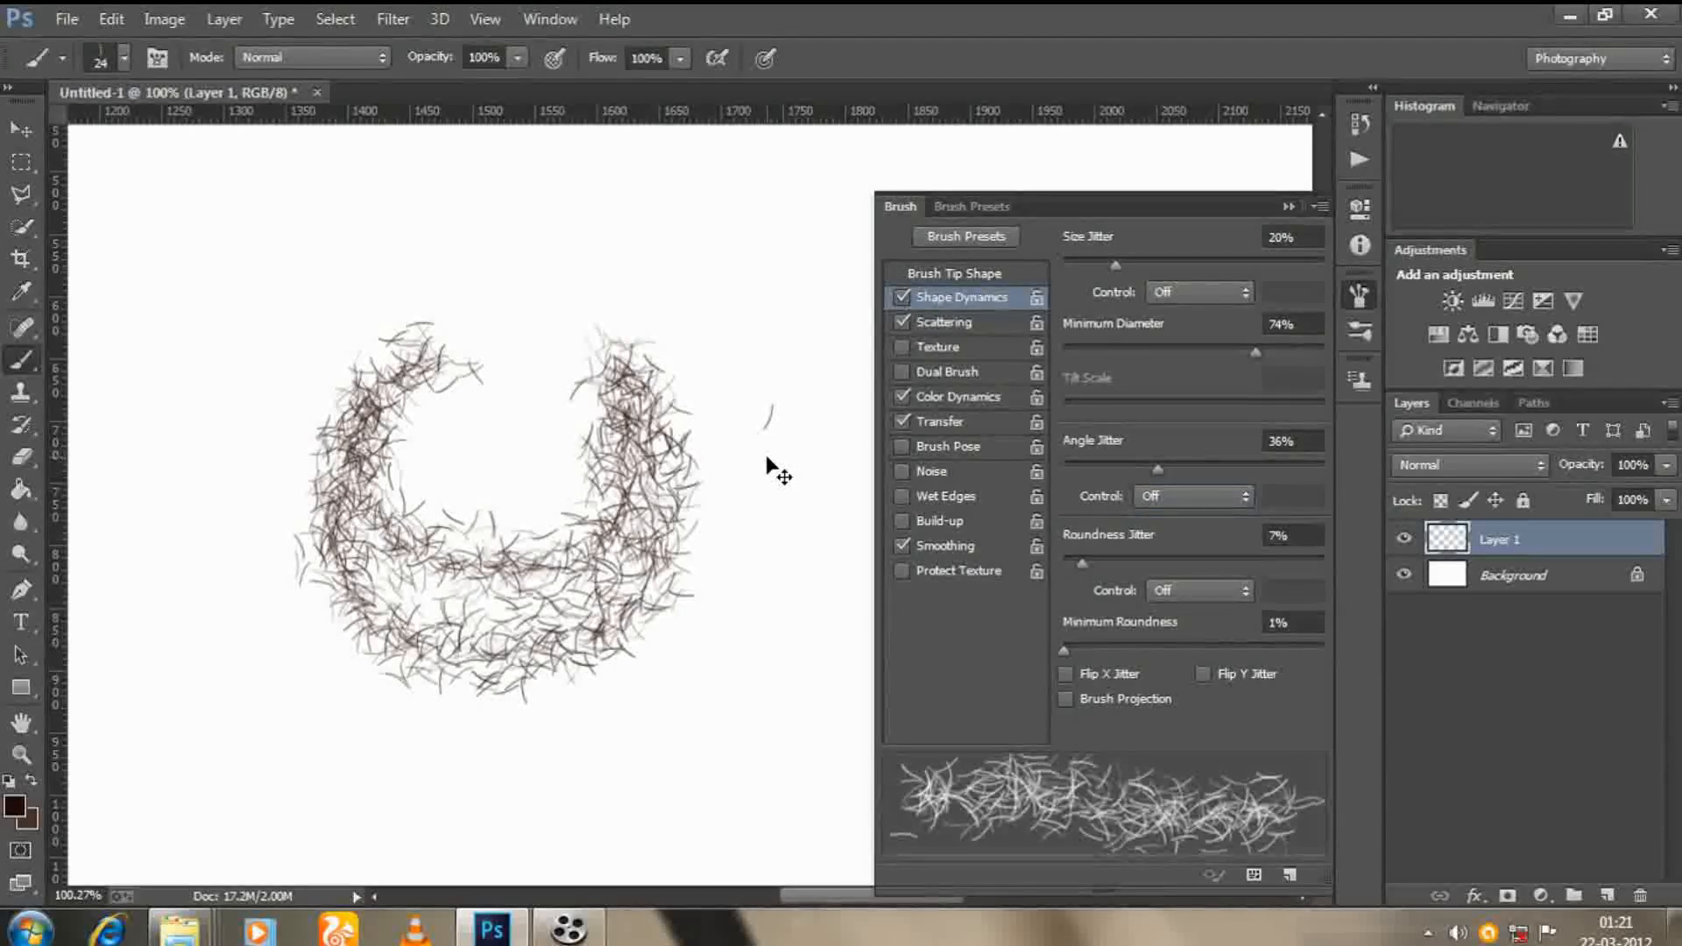
{"action": "scroll", "coordinate": [769, 457], "scroll_direction": "down", "scroll_amount": 3}
{"action": "scroll", "coordinate": [767, 464], "scroll_direction": "right", "scroll_amount": 3}
{"action": "mouse_move", "coordinate": [620, 424]}
{"action": "left_mouse_down"}
{"action": "mouse_move", "coordinate": [781, 597]}
{"action": "mouse_move", "coordinate": [859, 553]}
{"action": "mouse_move", "coordinate": [602, 549]}
{"action": "mouse_move", "coordinate": [796, 616]}
{"action": "mouse_move", "coordinate": [863, 534]}
{"action": "mouse_move", "coordinate": [818, 518]}
{"action": "left_mouse_up"}
{"action": "left_click_drag", "start_coordinate": [515, 302], "coordinate": [508, 446]}
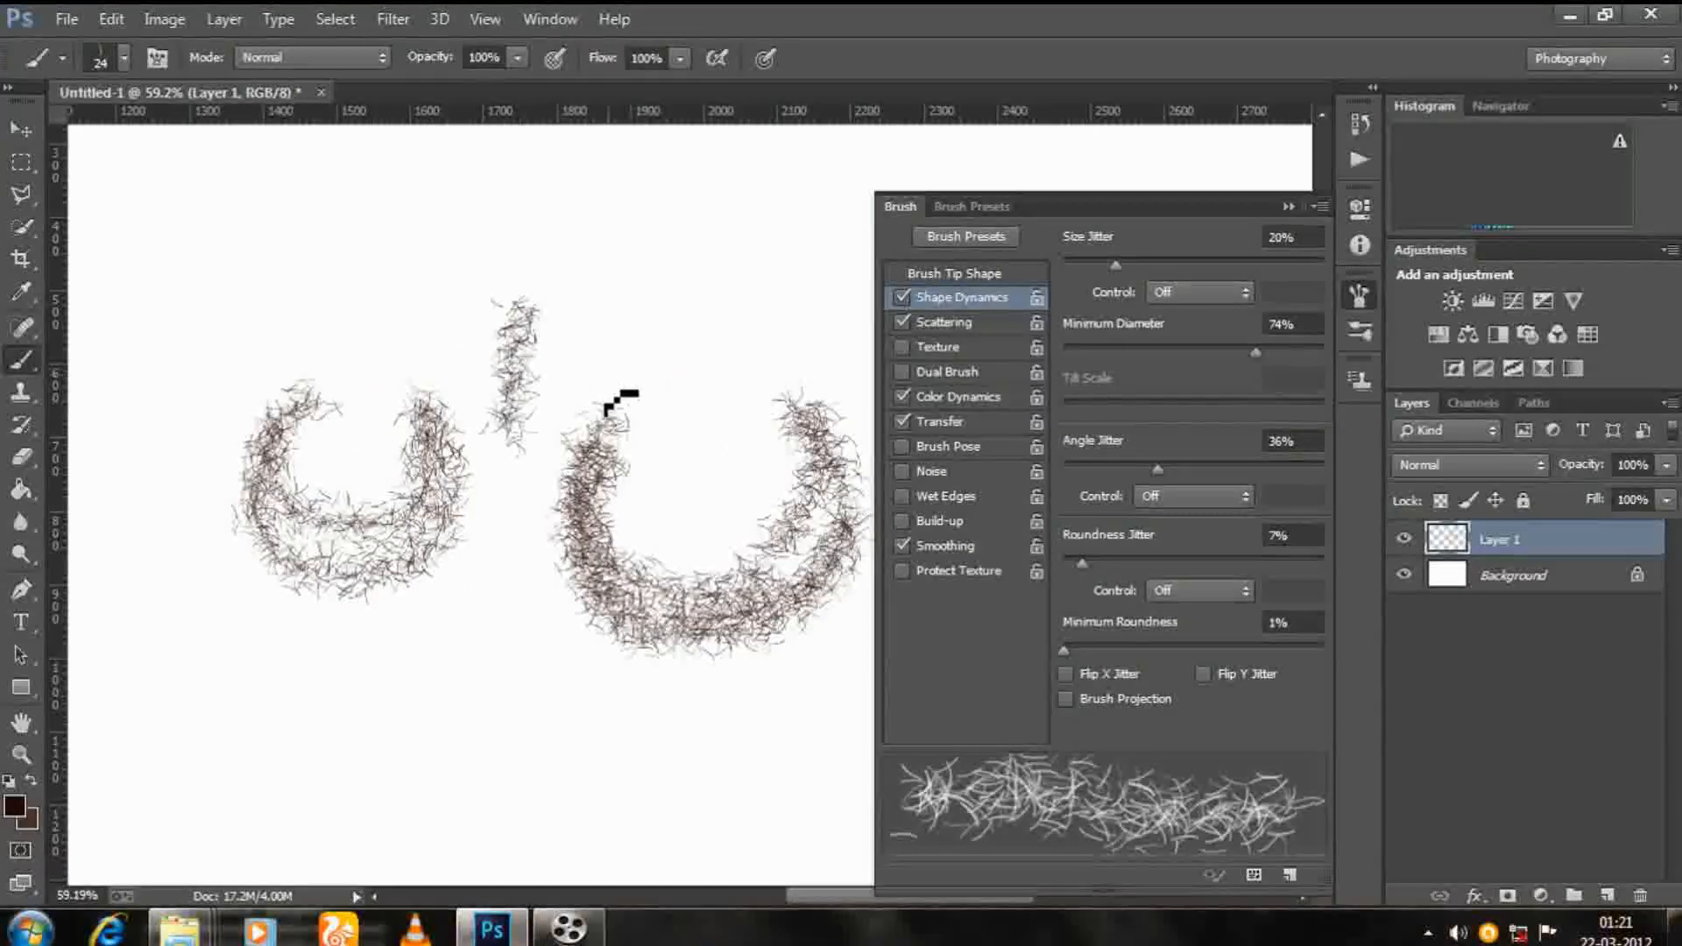
{"action": "left_click_drag", "start_coordinate": [592, 307], "coordinate": [582, 442]}
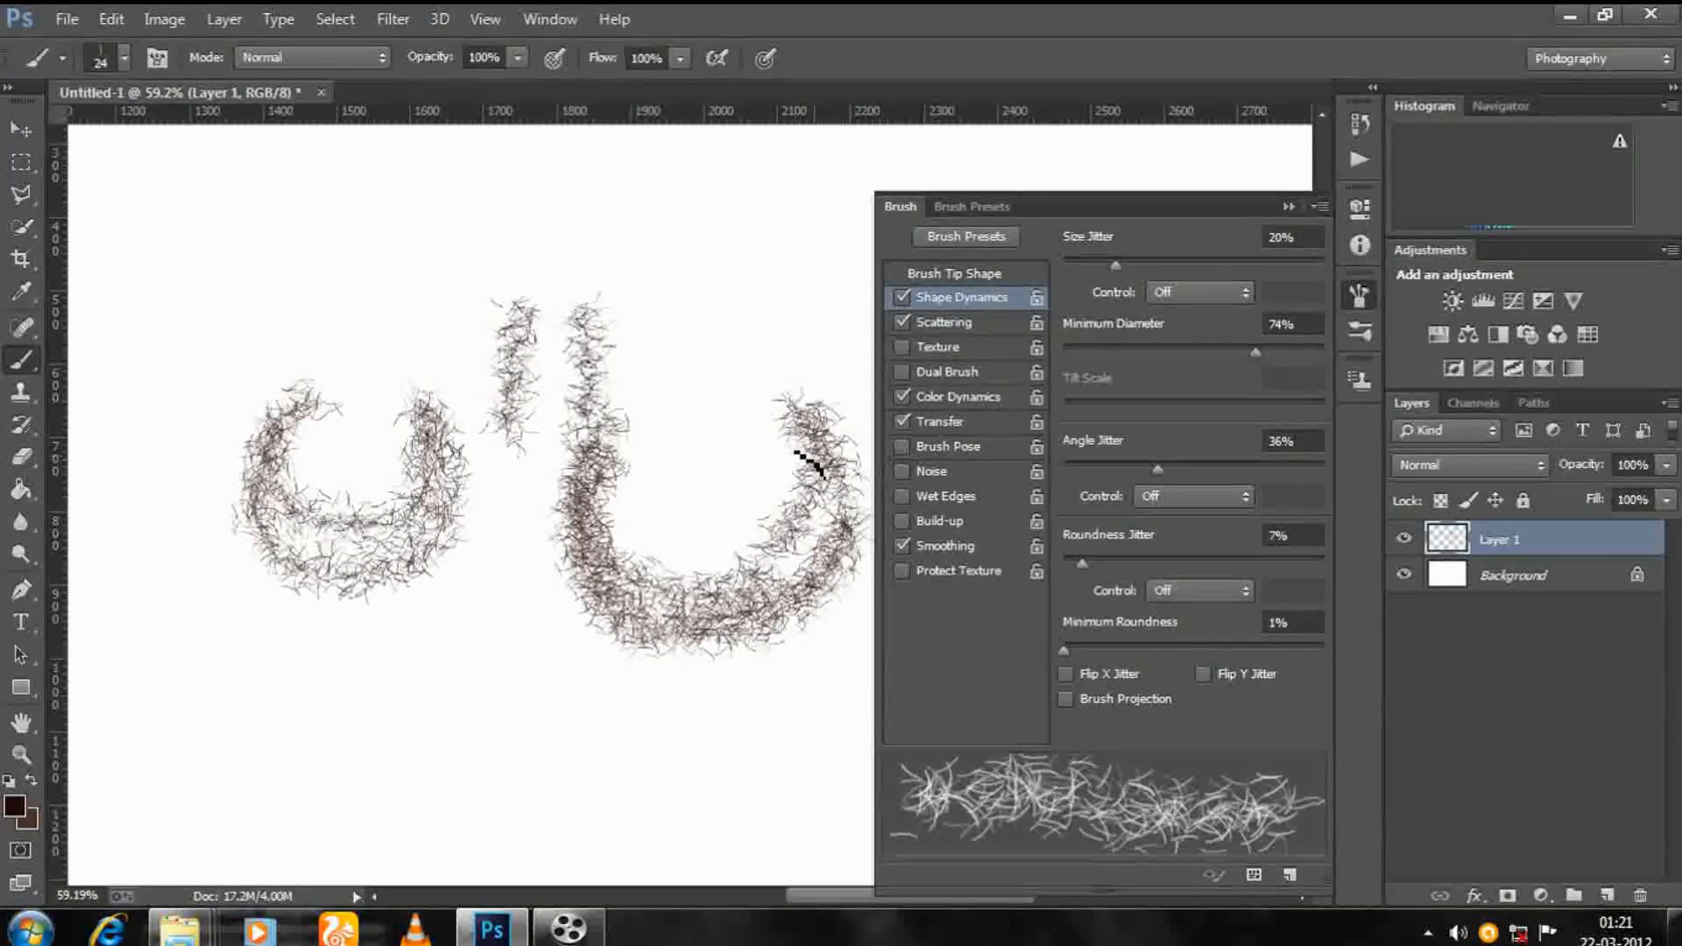
Set the size jitter to 27%, opacity jitter to 5% and flow jitter to 79%, and paint two short curved test strokes.
{"action": "scroll", "coordinate": [570, 543], "scroll_direction": "down", "scroll_amount": 5}
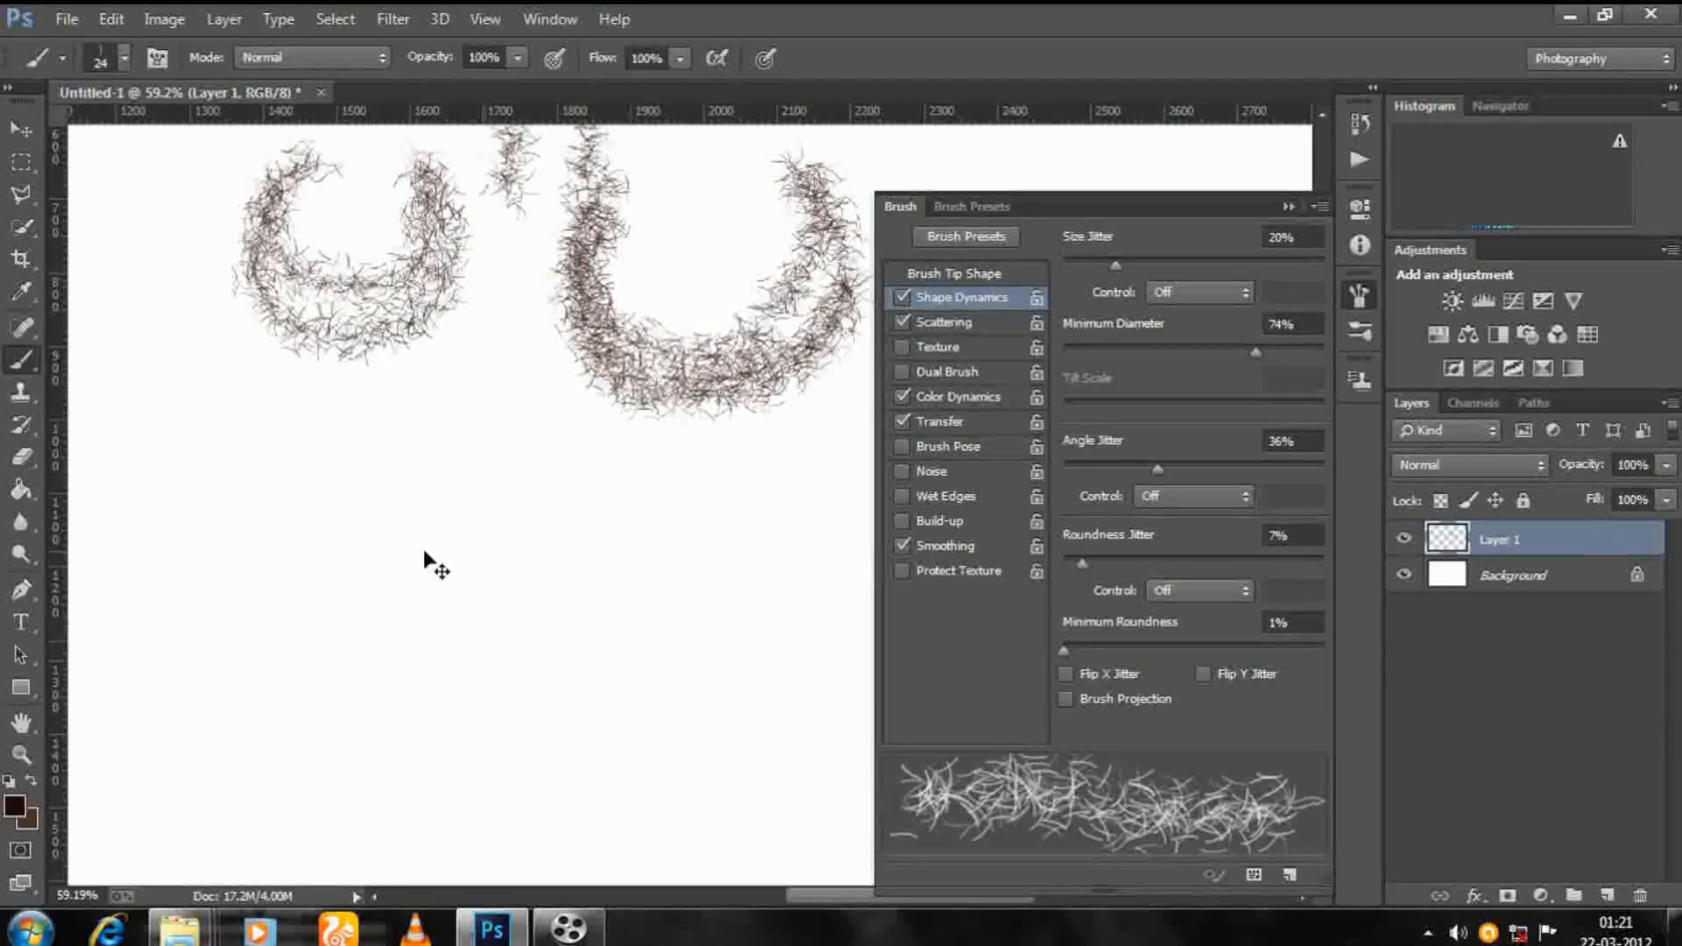
{"action": "scroll", "coordinate": [350, 547], "scroll_direction": "up", "scroll_amount": 3}
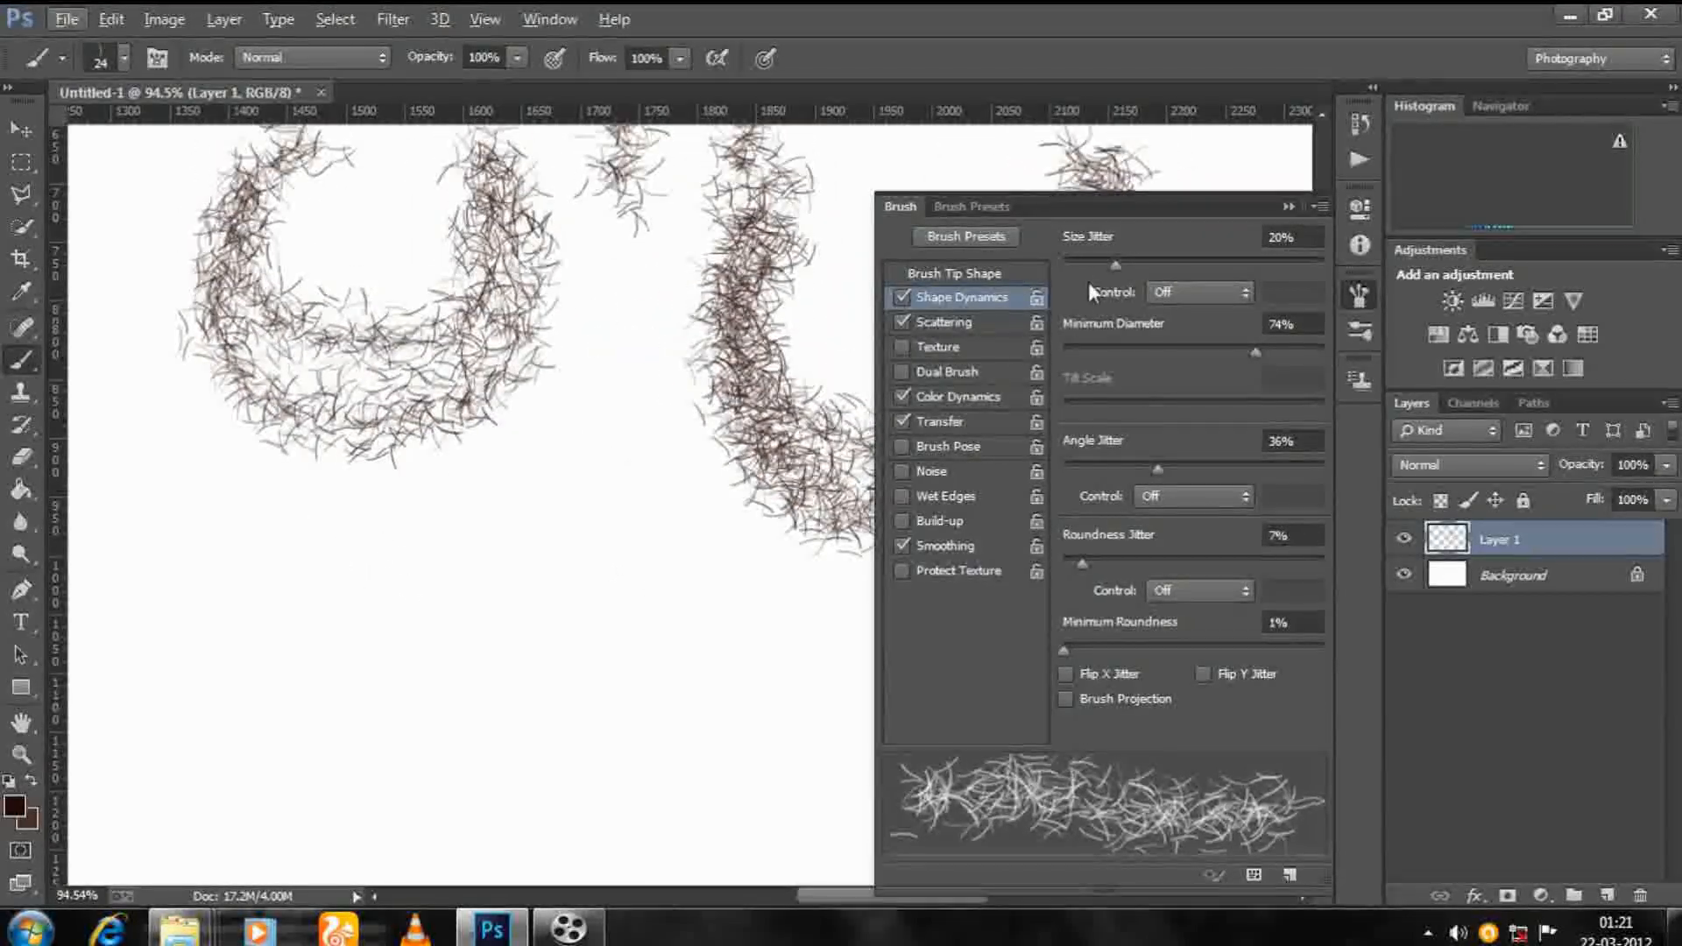
{"action": "left_click_drag", "start_coordinate": [1116, 263], "coordinate": [1132, 264]}
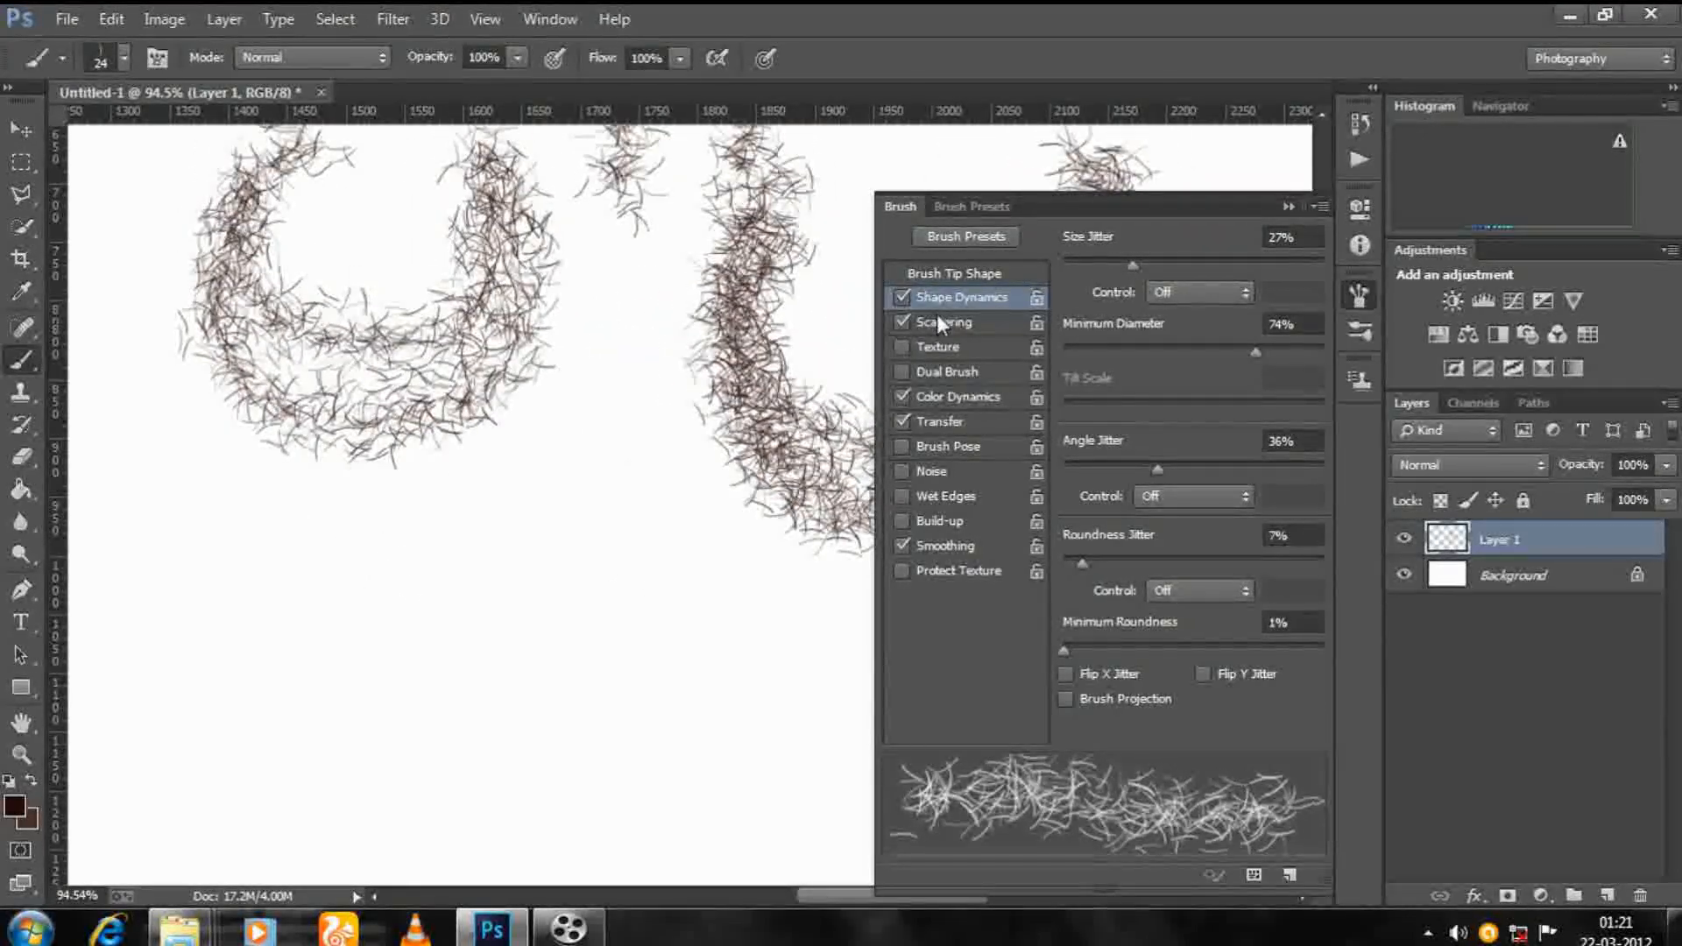
{"action": "left_click", "coordinate": [942, 421]}
{"action": "left_click_drag", "start_coordinate": [1105, 263], "coordinate": [1053, 266]}
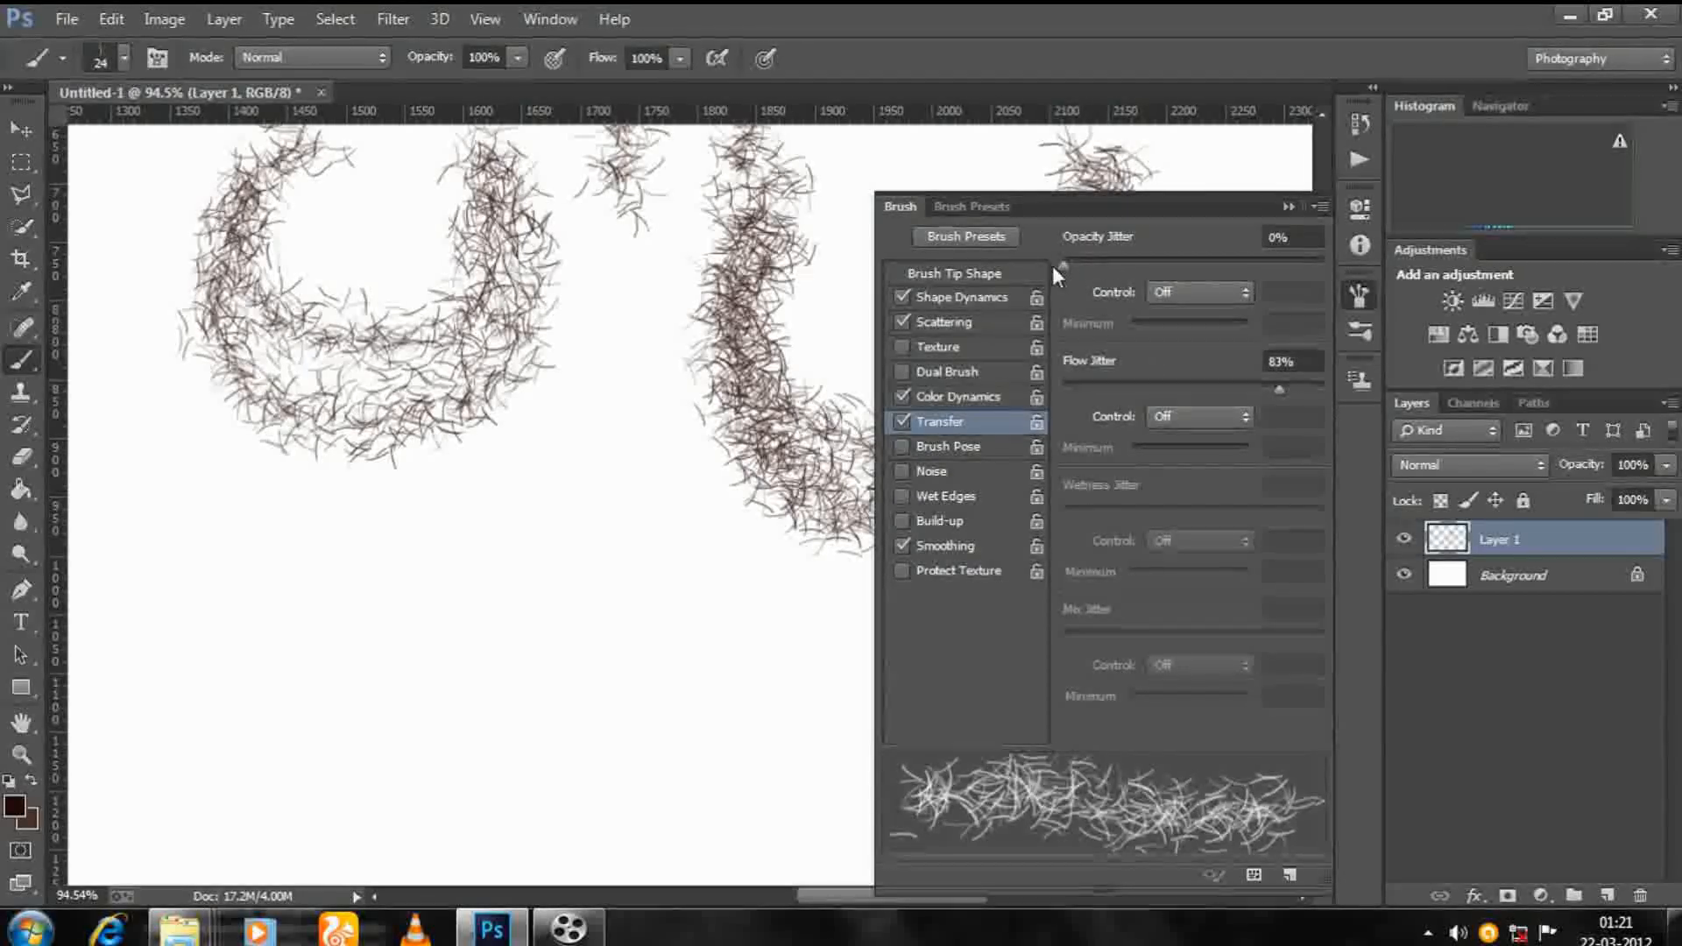
{"action": "left_click_drag", "start_coordinate": [1276, 390], "coordinate": [1269, 389]}
{"action": "left_click", "coordinate": [1076, 264]}
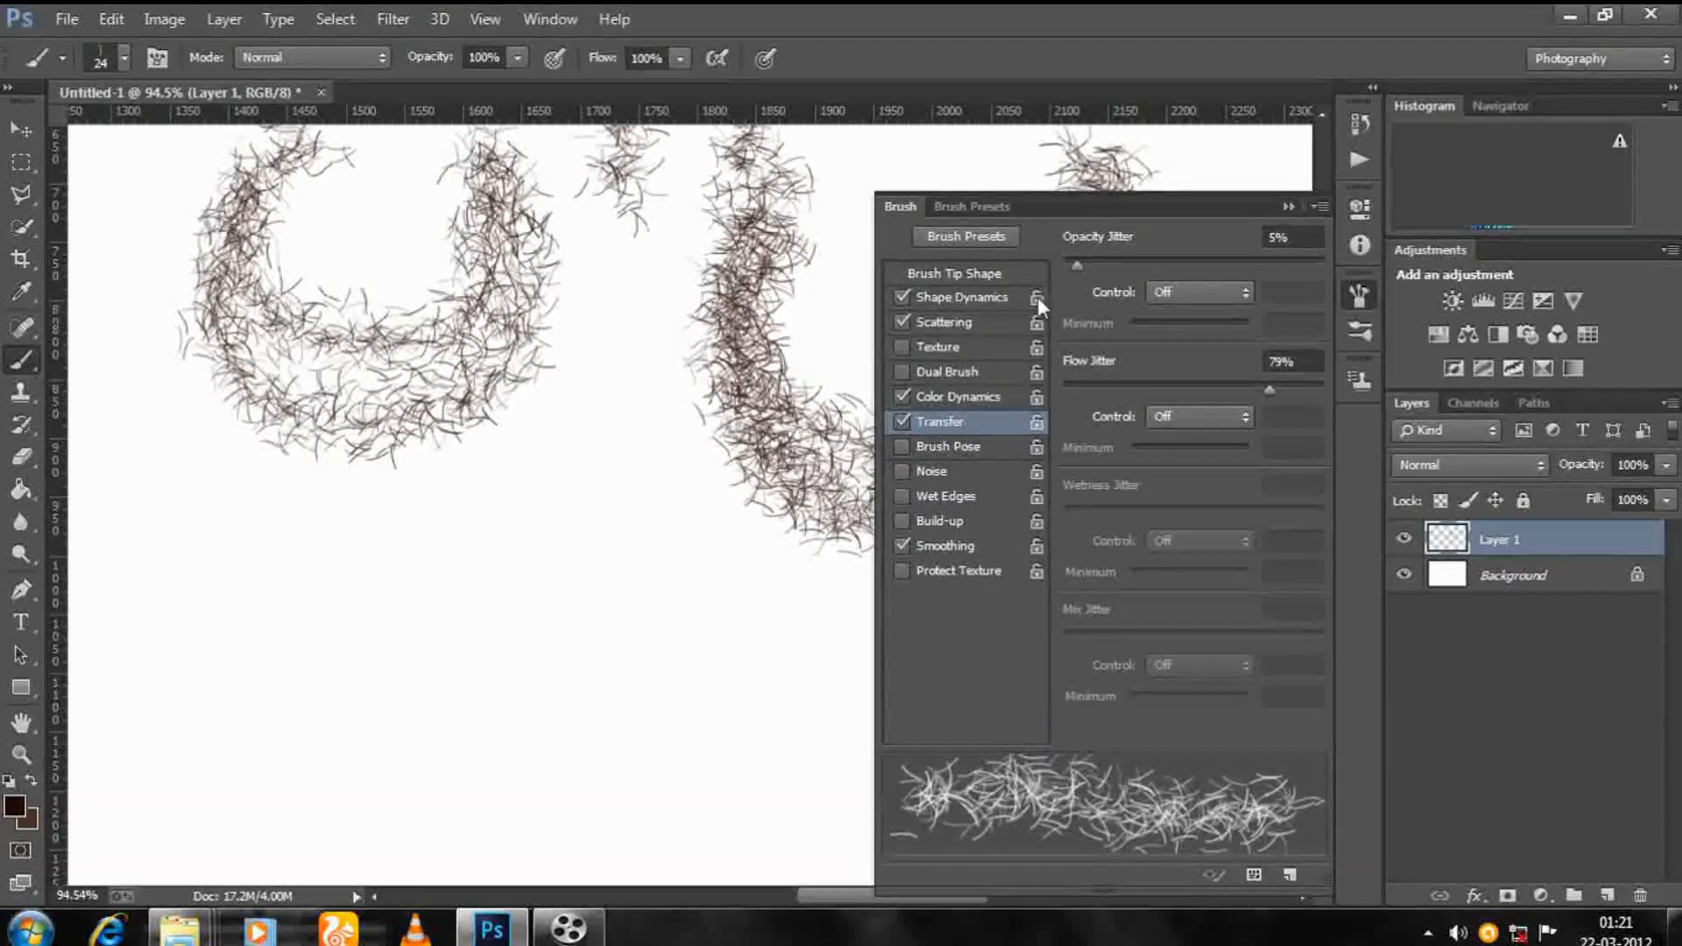
{"action": "left_click", "coordinate": [954, 397]}
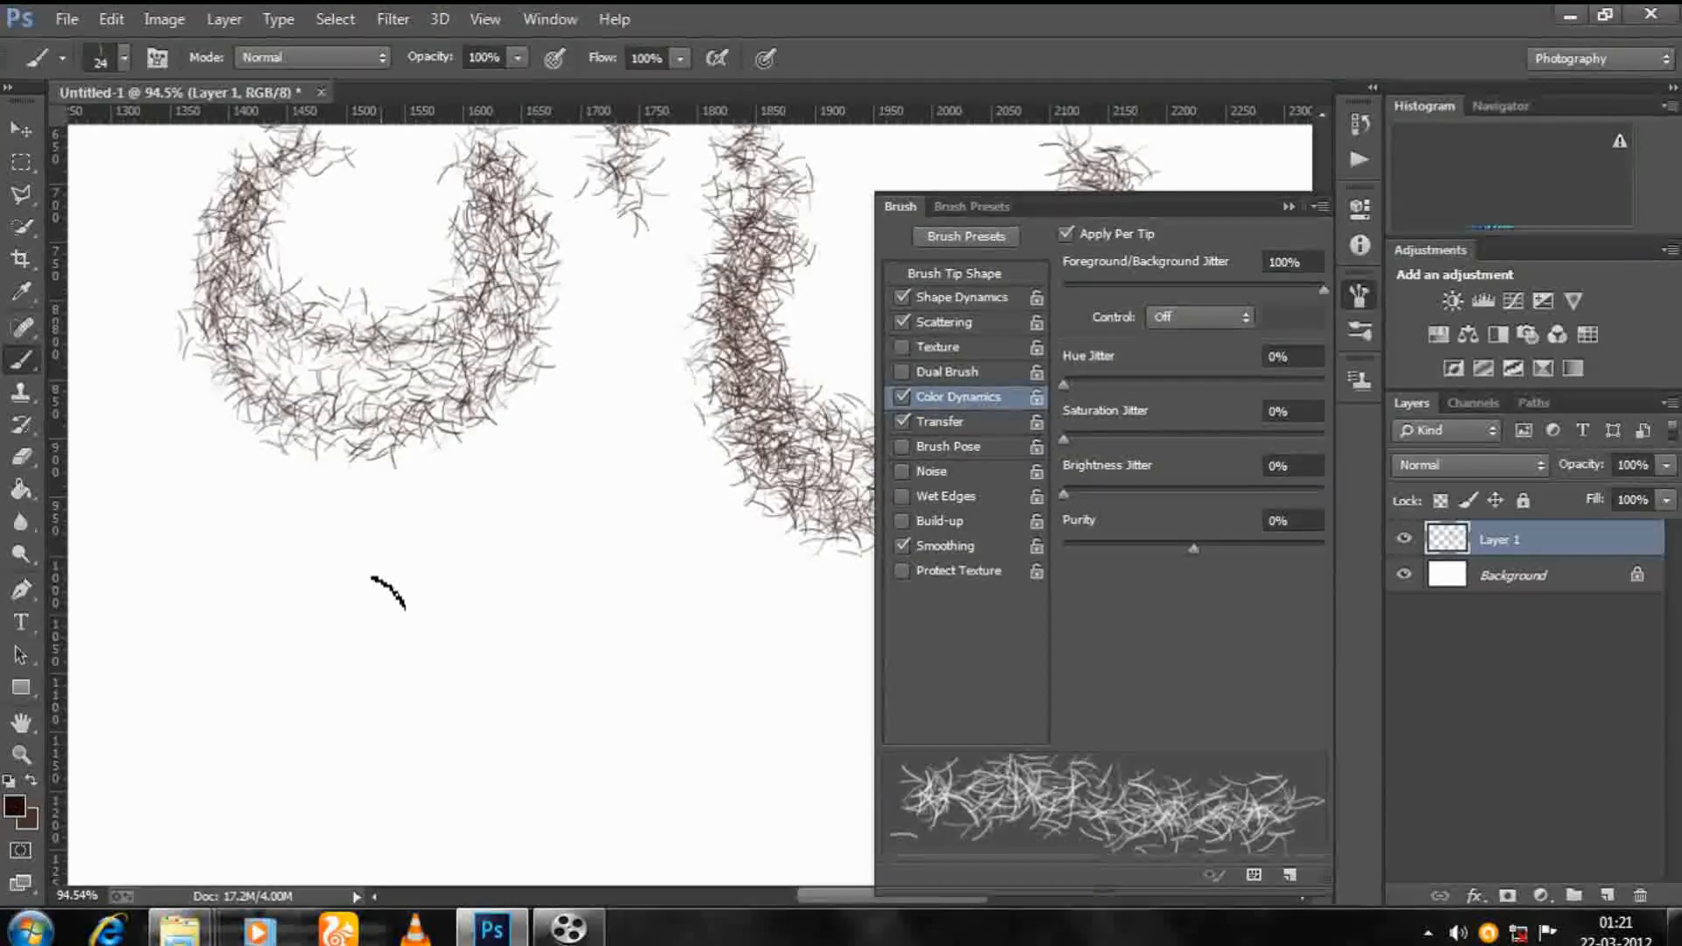
{"action": "left_click_drag", "start_coordinate": [376, 584], "coordinate": [340, 690]}
{"action": "left_click_drag", "start_coordinate": [445, 583], "coordinate": [418, 696]}
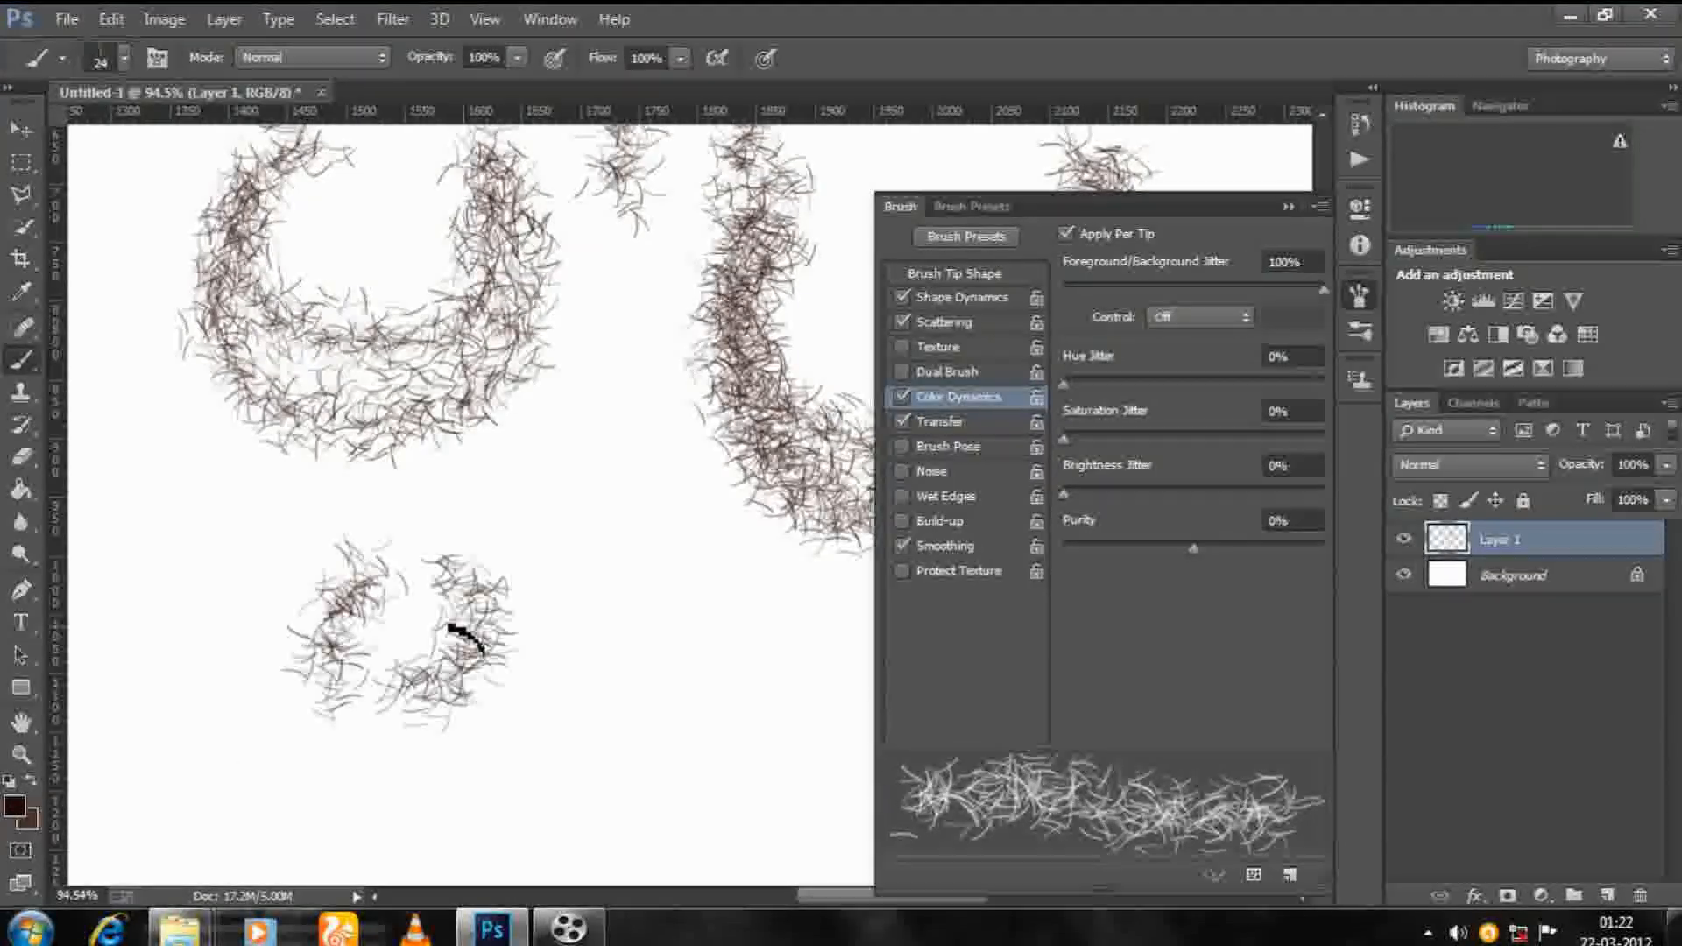
Set the angle jitter to 11% and paint a U-shaped test beside the two short curved strokes.
{"action": "left_click", "coordinate": [961, 297]}
{"action": "mouse_move", "coordinate": [1133, 467]}
{"action": "left_mouse_down"}
{"action": "mouse_move", "coordinate": [1050, 464]}
{"action": "mouse_move", "coordinate": [1090, 473]}
{"action": "left_mouse_up"}
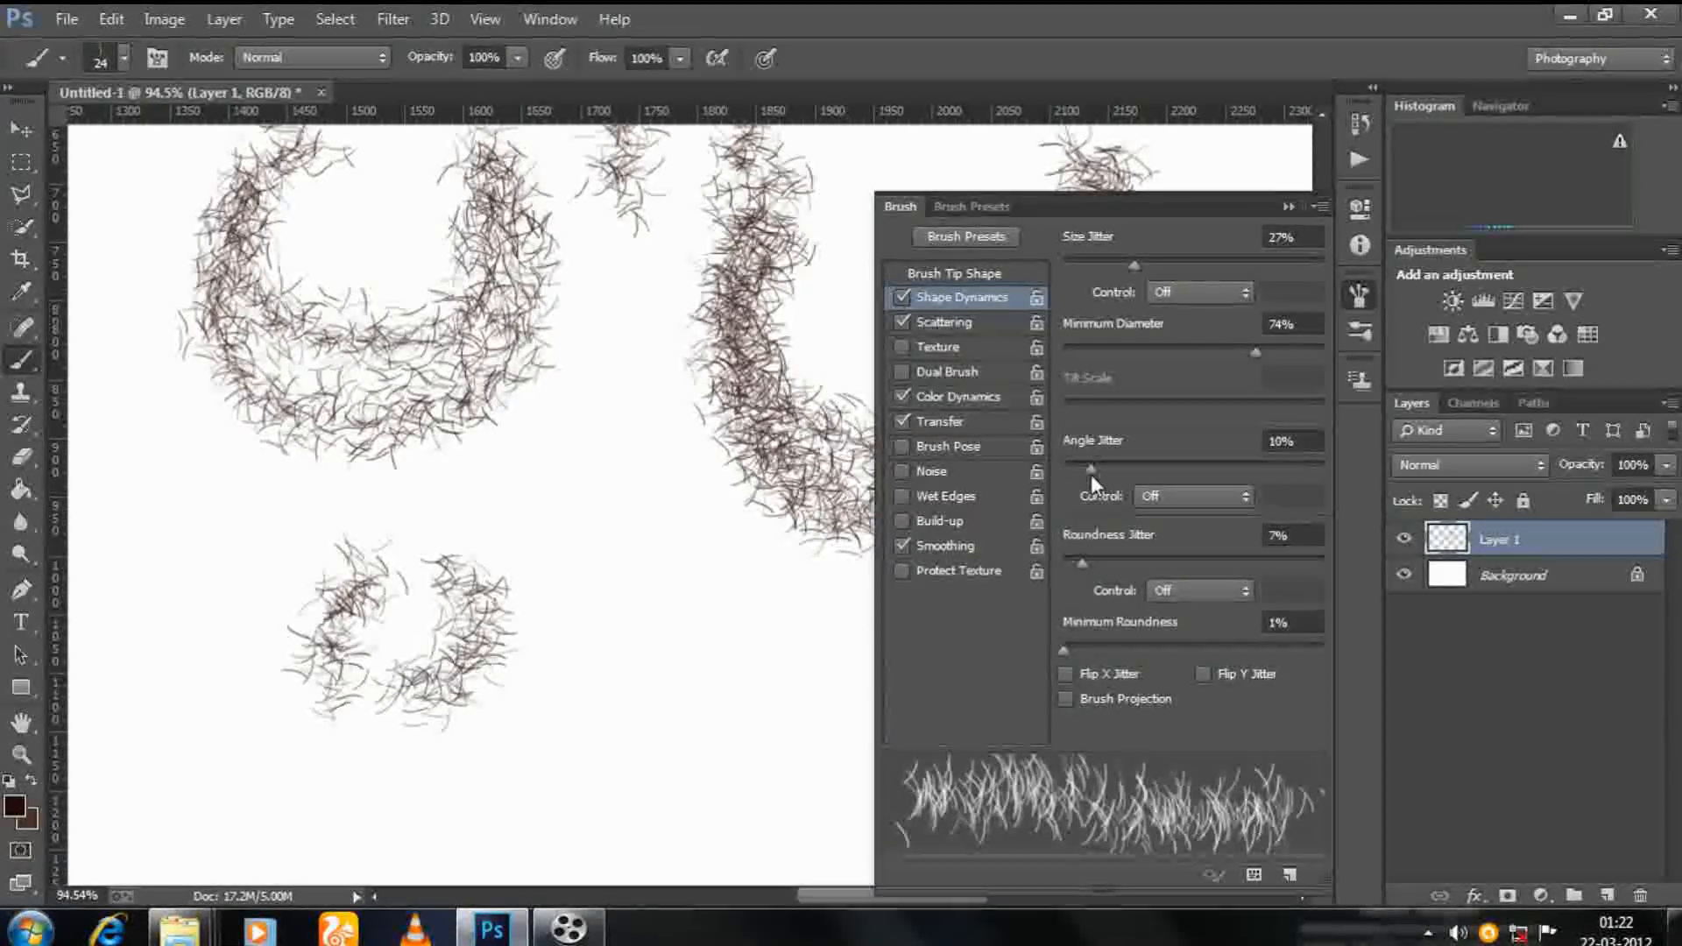
{"action": "mouse_move", "coordinate": [1102, 470]}
{"action": "left_mouse_down"}
{"action": "mouse_move", "coordinate": [1123, 465]}
{"action": "mouse_move", "coordinate": [1092, 469]}
{"action": "left_mouse_up"}
{"action": "mouse_move", "coordinate": [668, 613]}
{"action": "left_mouse_down"}
{"action": "mouse_move", "coordinate": [780, 657]}
{"action": "mouse_move", "coordinate": [804, 620]}
{"action": "mouse_move", "coordinate": [811, 736]}
{"action": "mouse_move", "coordinate": [643, 699]}
{"action": "mouse_move", "coordinate": [604, 604]}
{"action": "left_mouse_up"}
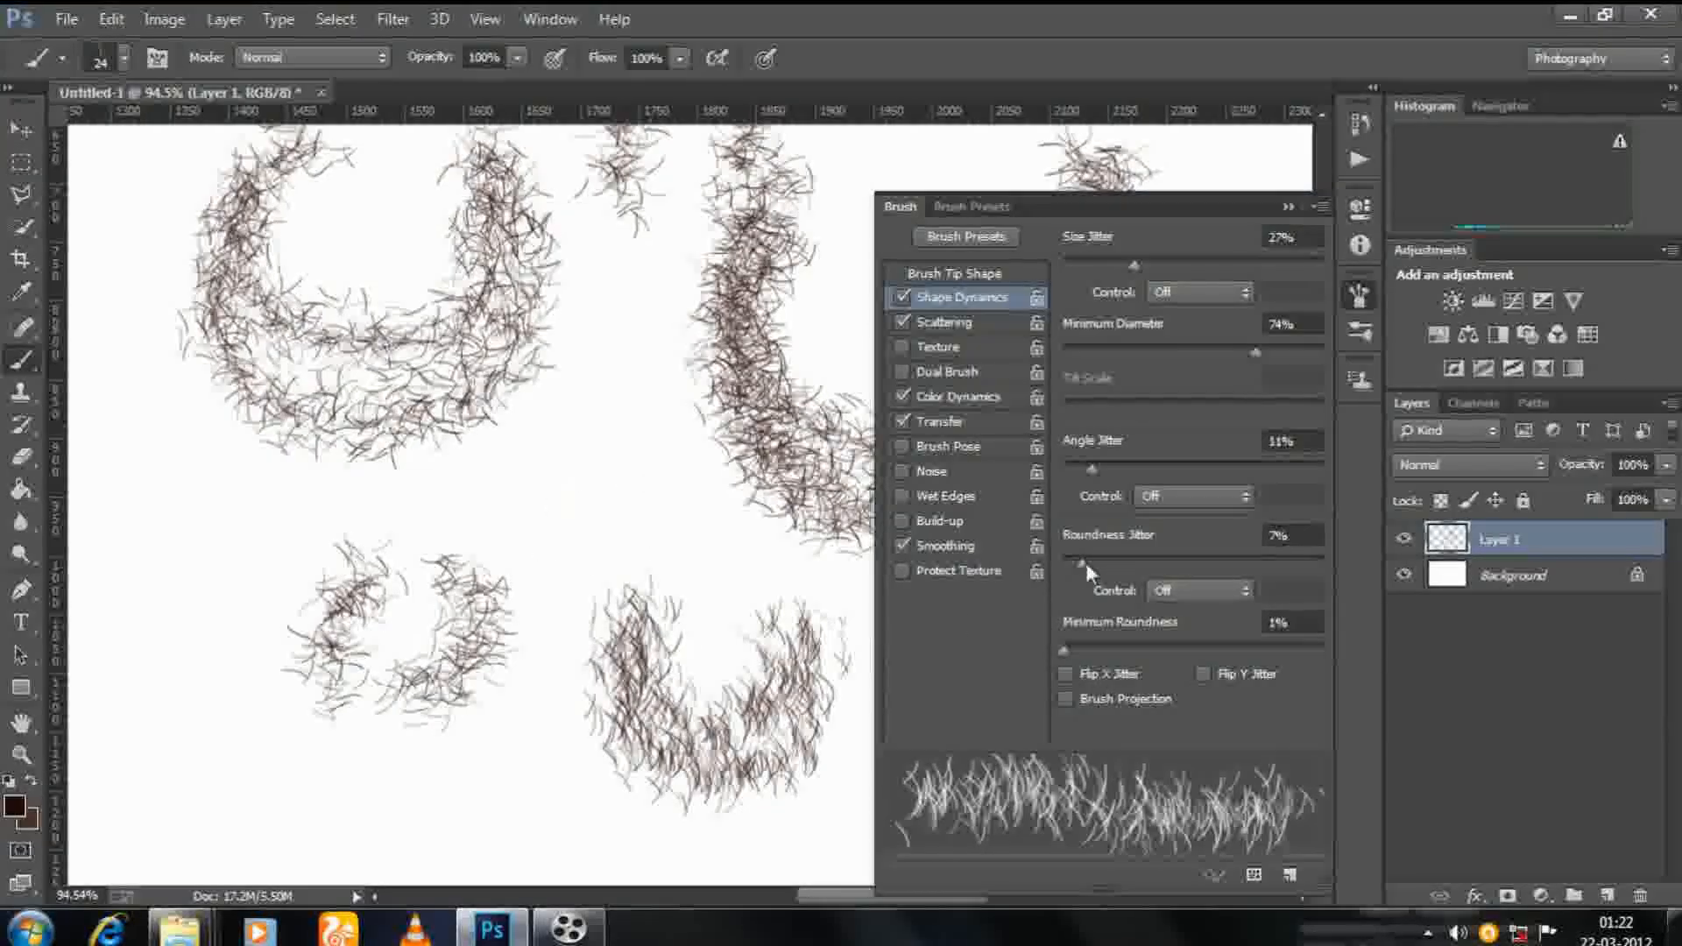
Set the angle jitter control to Direction and paint a curved stroke and several short patches around the earlier tests.
{"action": "left_click", "coordinate": [1149, 490]}
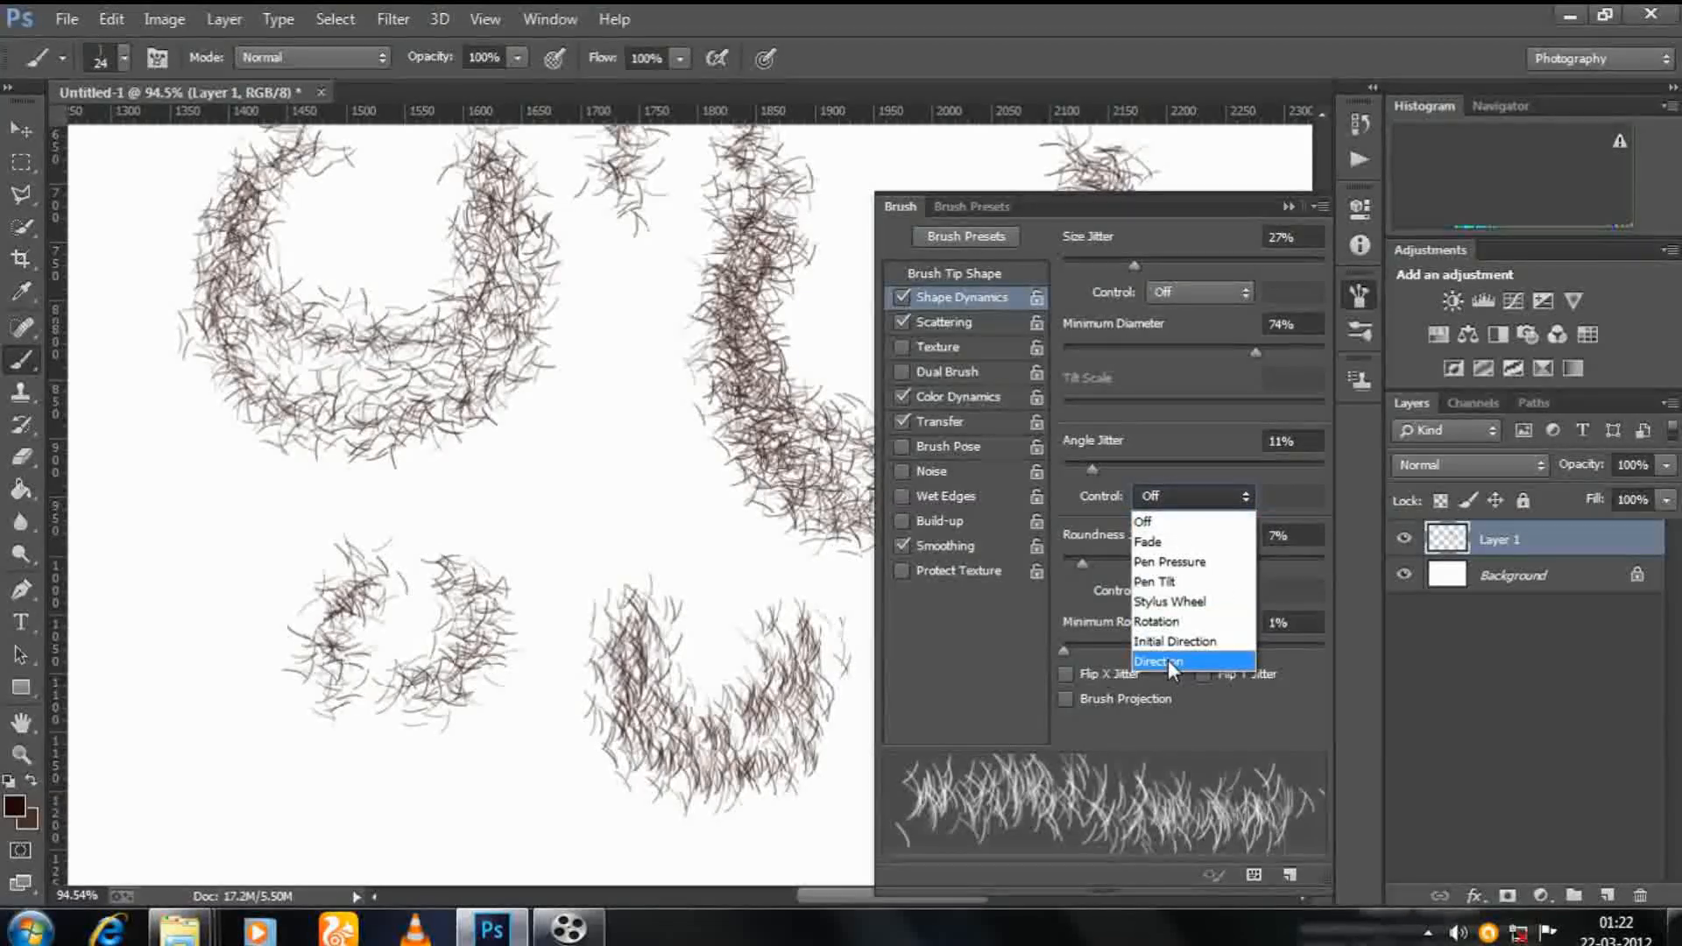
{"action": "left_click", "coordinate": [1158, 661]}
{"action": "mouse_move", "coordinate": [593, 525]}
{"action": "left_mouse_down"}
{"action": "mouse_move", "coordinate": [561, 604]}
{"action": "mouse_move", "coordinate": [725, 589]}
{"action": "mouse_move", "coordinate": [692, 570]}
{"action": "left_mouse_up"}
{"action": "right_click", "coordinate": [601, 456]}
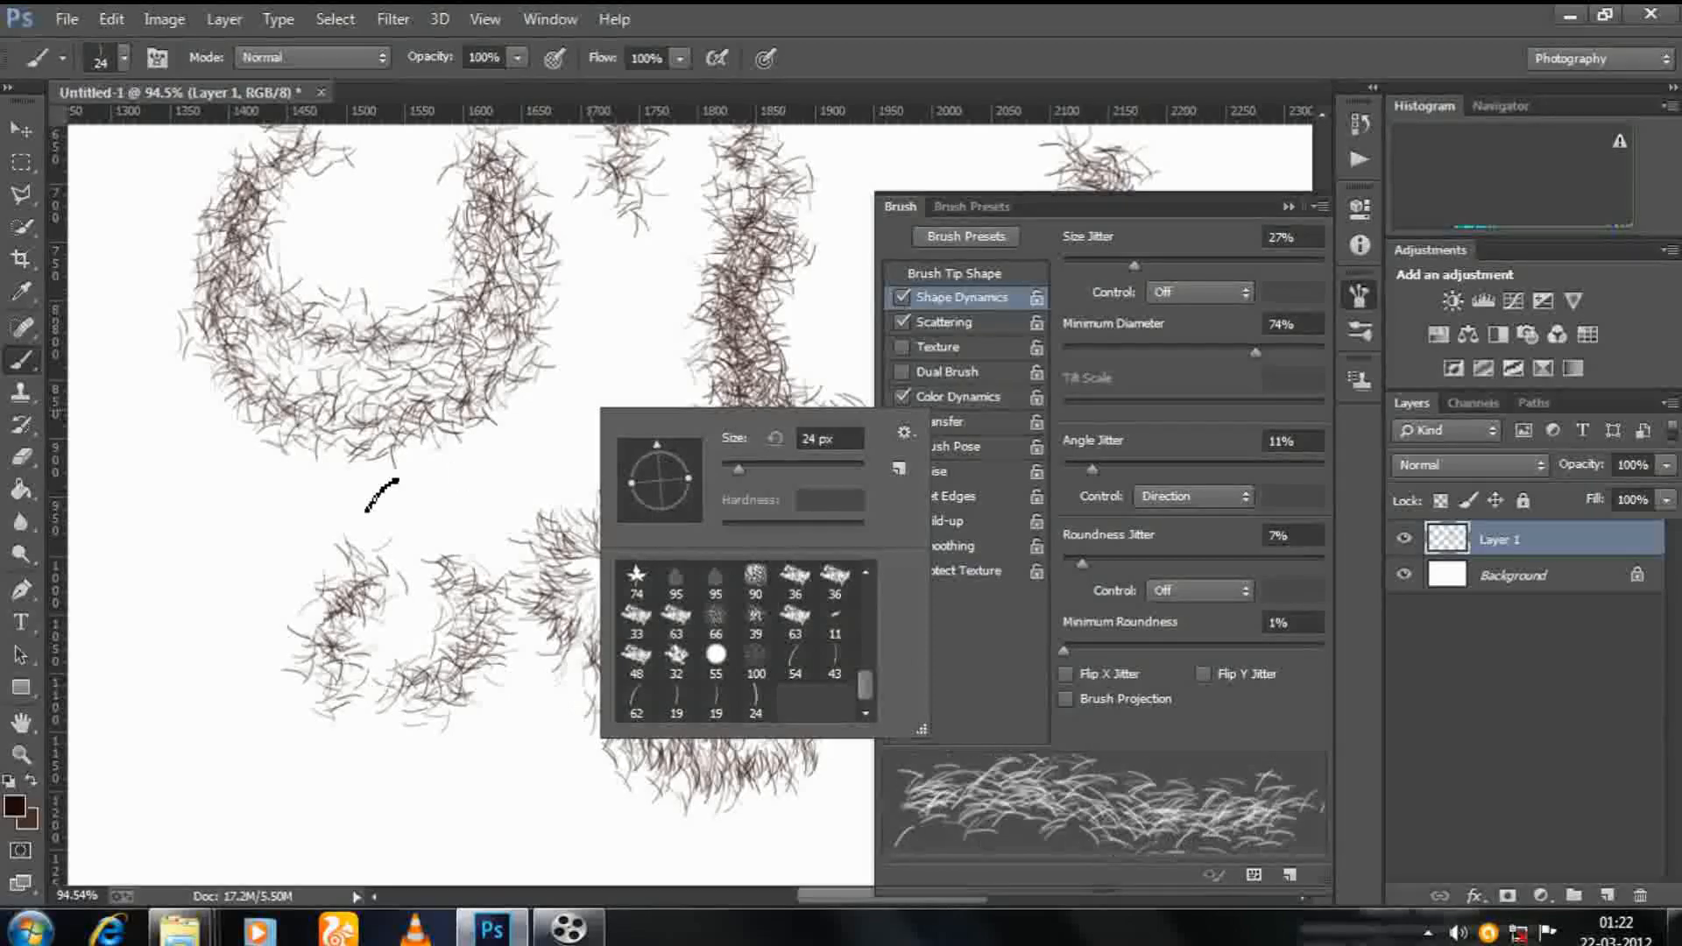
{"action": "mouse_move", "coordinate": [201, 525]}
{"action": "left_mouse_down"}
{"action": "mouse_move", "coordinate": [178, 615]}
{"action": "mouse_move", "coordinate": [201, 577]}
{"action": "mouse_move", "coordinate": [265, 578]}
{"action": "mouse_move", "coordinate": [263, 595]}
{"action": "mouse_move", "coordinate": [268, 550]}
{"action": "mouse_move", "coordinate": [250, 600]}
{"action": "left_mouse_up"}
{"action": "left_click_drag", "start_coordinate": [188, 698], "coordinate": [224, 694]}
{"action": "left_click_drag", "start_coordinate": [211, 770], "coordinate": [254, 764]}
{"action": "mouse_move", "coordinate": [335, 815]}
{"action": "left_mouse_down"}
{"action": "mouse_move", "coordinate": [358, 778]}
{"action": "mouse_move", "coordinate": [411, 780]}
{"action": "left_mouse_up"}
{"action": "left_click_drag", "start_coordinate": [465, 801], "coordinate": [482, 766]}
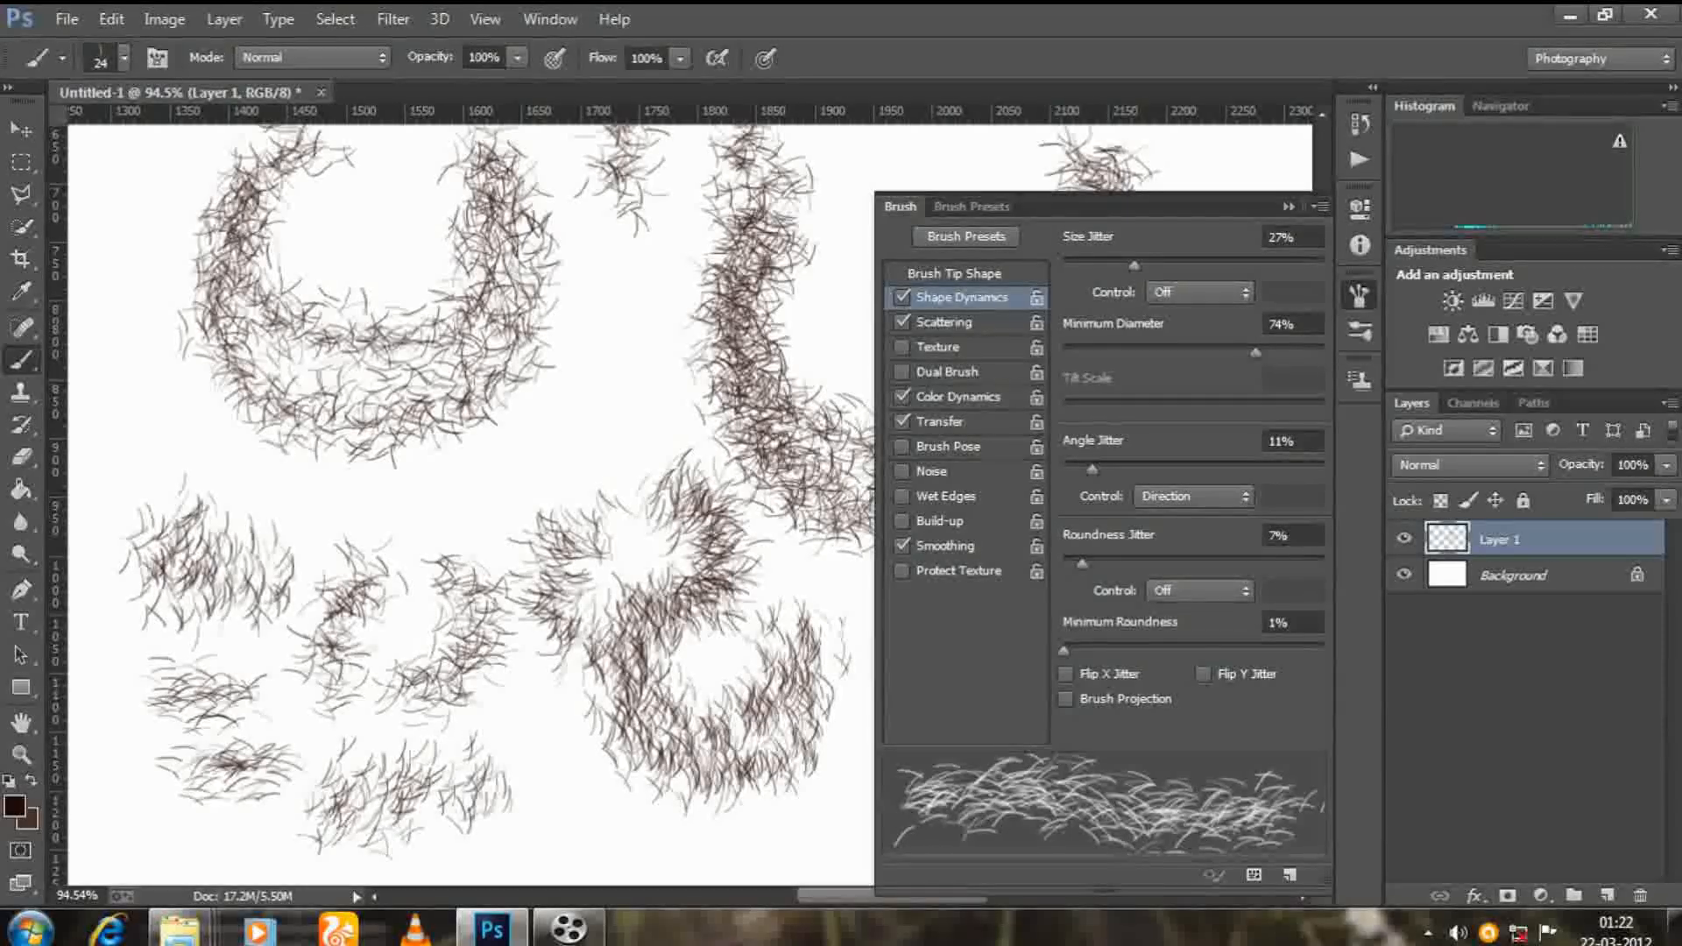
Replace the painted layer with a new empty layer and open the brush's Transfer settings.
{"action": "left_click_drag", "start_coordinate": [1568, 539], "coordinate": [1640, 895]}
{"action": "left_click", "coordinate": [1608, 895]}
{"action": "left_click", "coordinate": [903, 546]}
{"action": "left_click", "coordinate": [941, 422]}
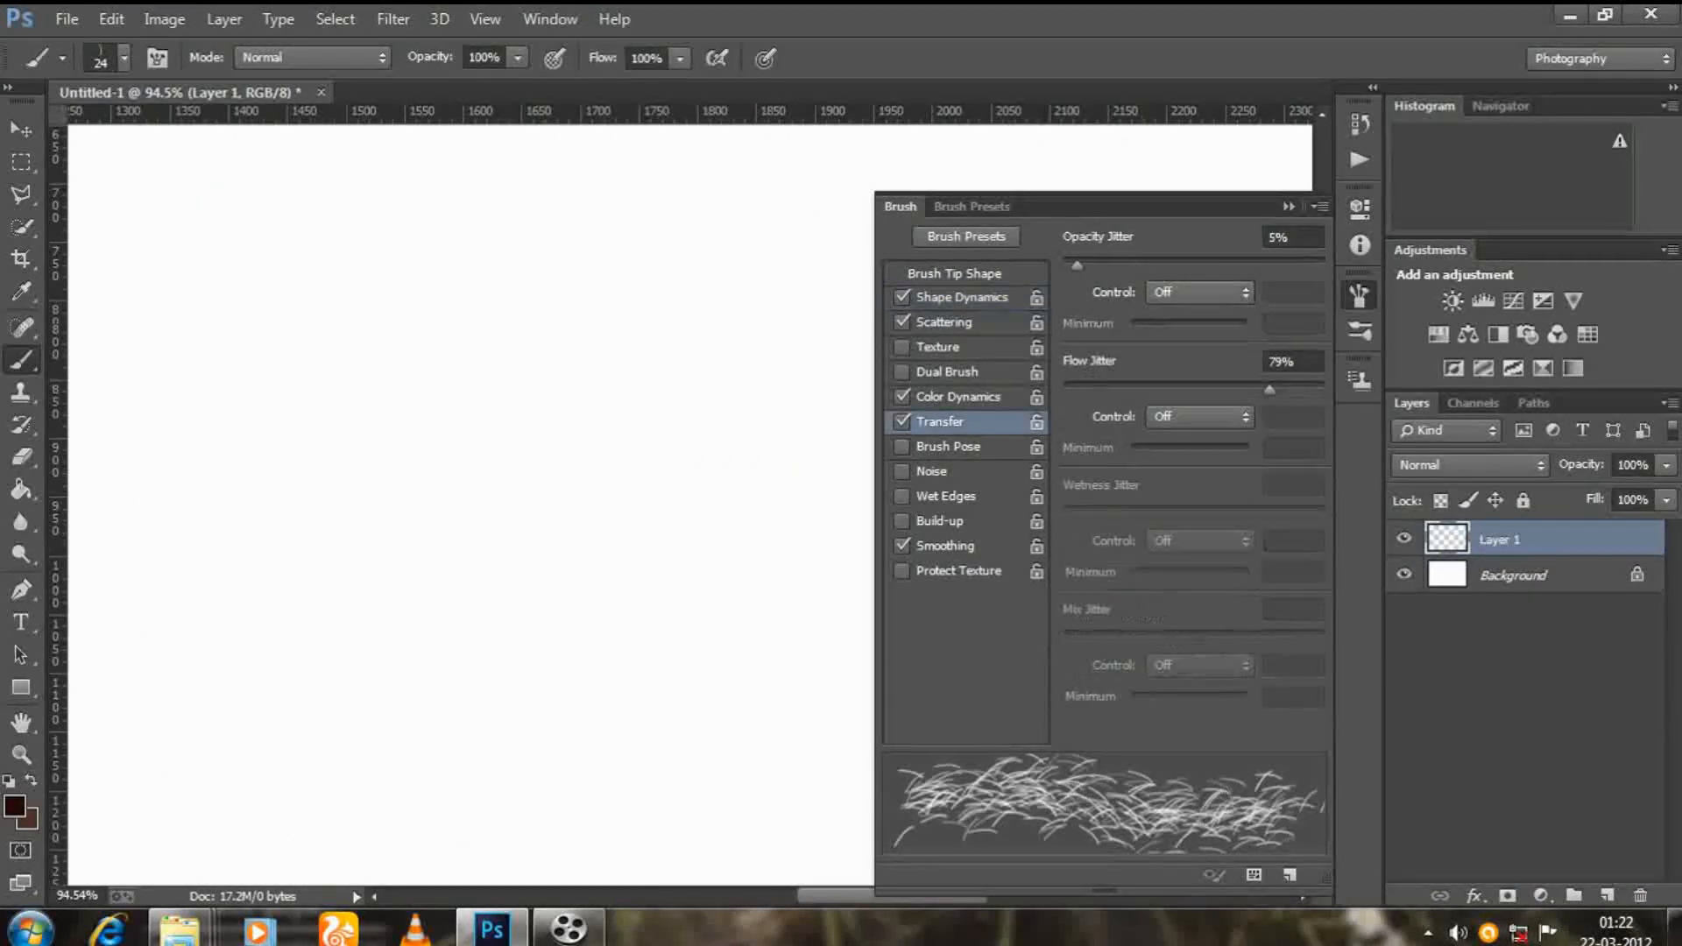
Paint one vertical stroke with the scattering count at 3 and another with the count set back to 1.
{"action": "left_click", "coordinate": [945, 323]}
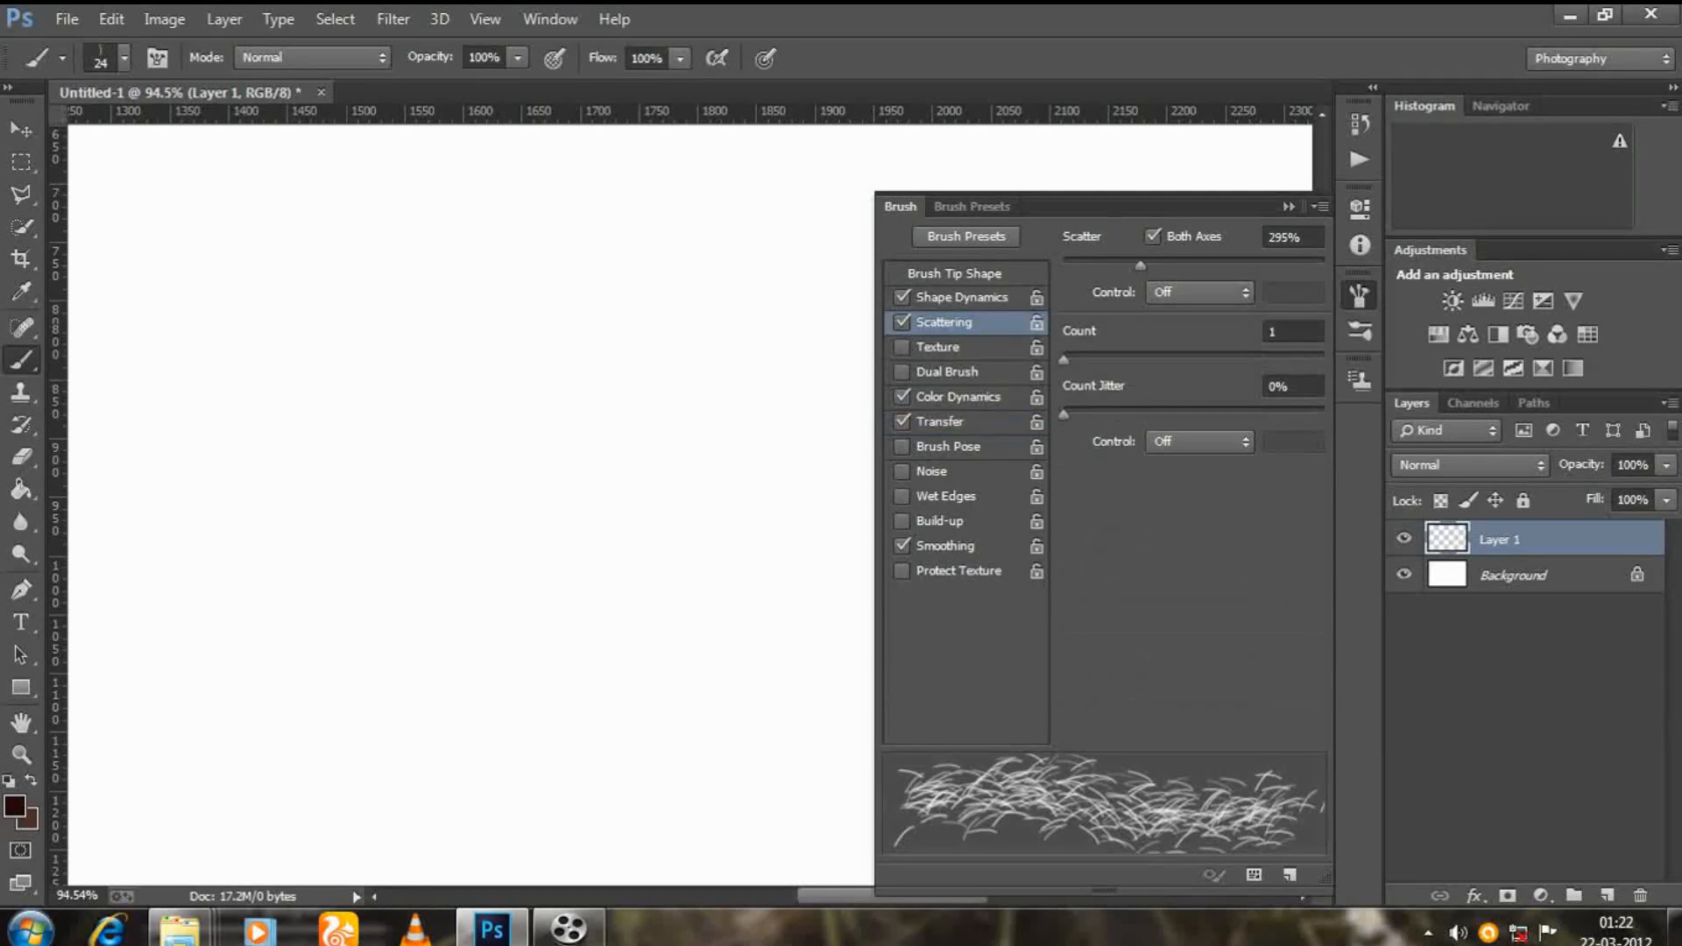
{"action": "left_click", "coordinate": [961, 298]}
{"action": "left_click", "coordinate": [944, 323]}
{"action": "left_click_drag", "start_coordinate": [1063, 359], "coordinate": [1093, 359]}
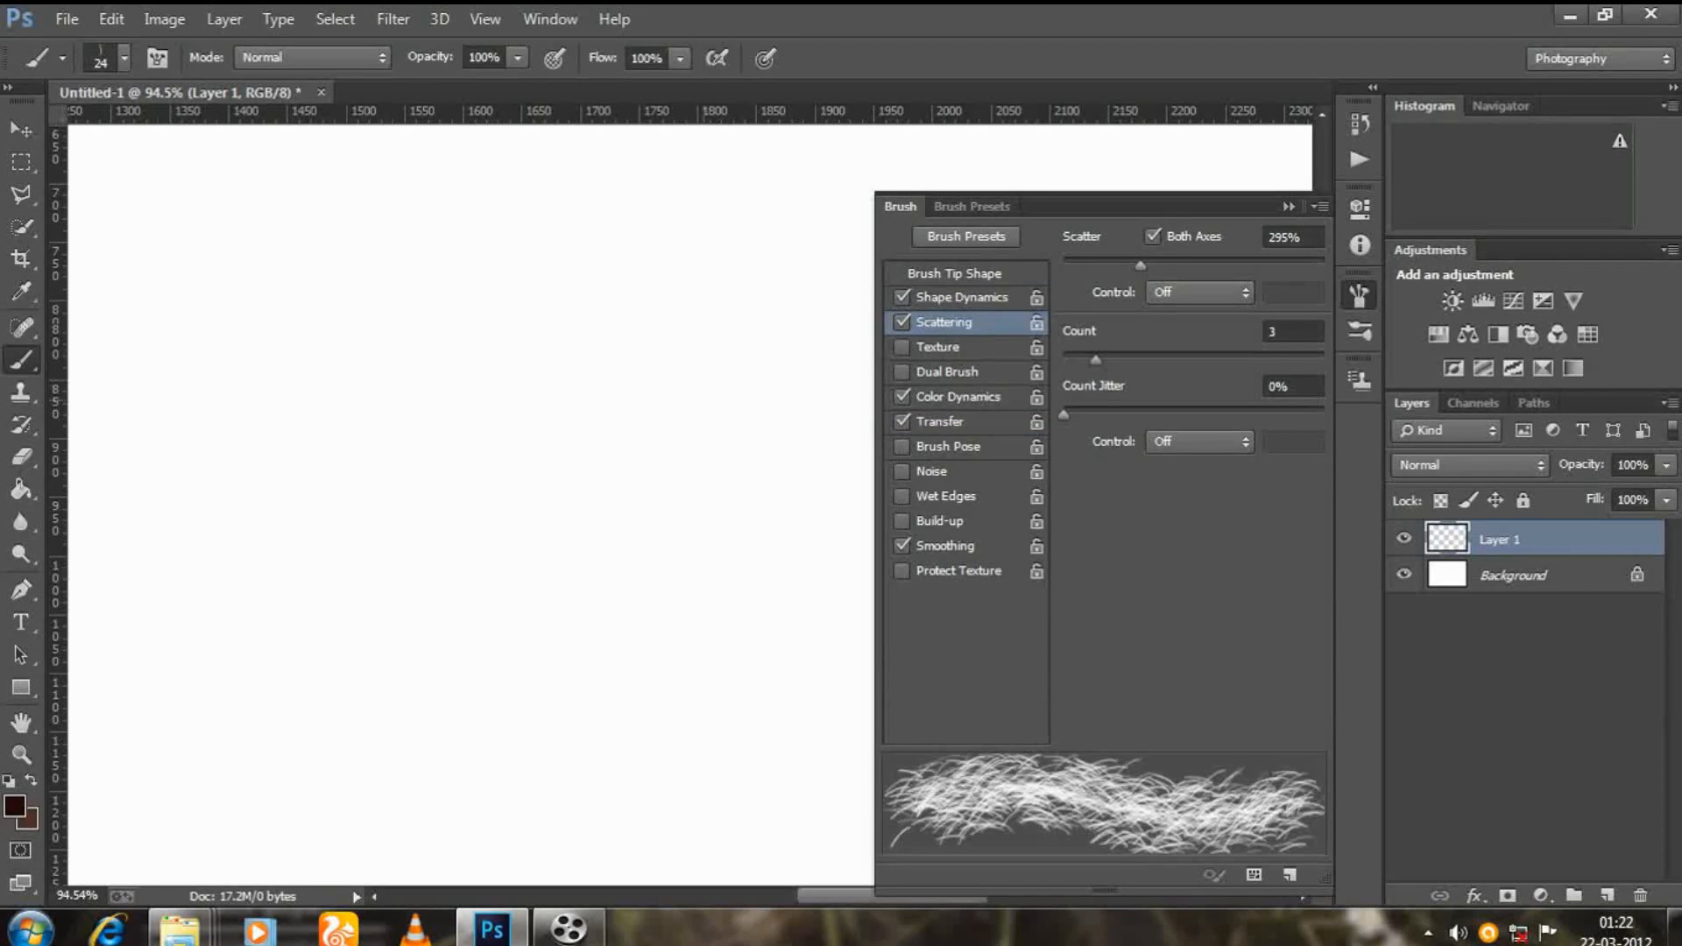
{"action": "left_click_drag", "start_coordinate": [538, 350], "coordinate": [508, 521]}
{"action": "left_click_drag", "start_coordinate": [1093, 359], "coordinate": [1064, 360]}
{"action": "left_click_drag", "start_coordinate": [705, 337], "coordinate": [714, 521]}
Set the scatter to 714% and paint widely spread strokes on both sides of the two existing ones.
{"action": "left_click_drag", "start_coordinate": [1140, 265], "coordinate": [1250, 266]}
{"action": "left_click_drag", "start_coordinate": [384, 368], "coordinate": [368, 530]}
{"action": "left_click_drag", "start_coordinate": [324, 315], "coordinate": [280, 557]}
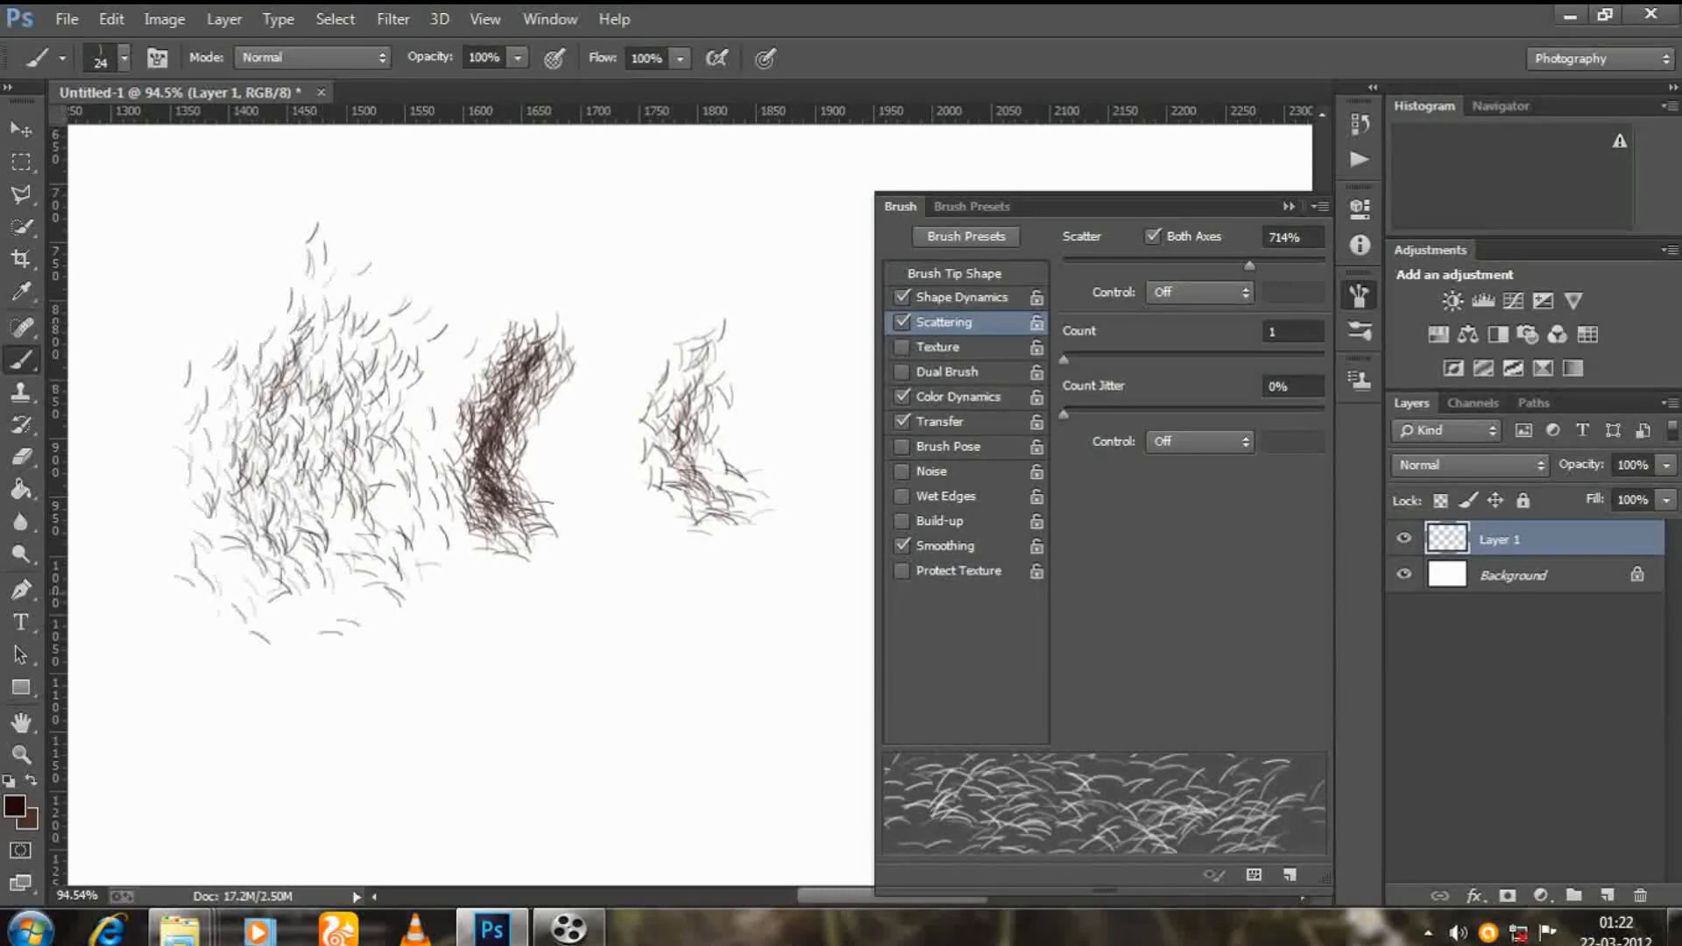
{"action": "scroll", "coordinate": [710, 377], "scroll_direction": "right", "scroll_amount": 2}
{"action": "mouse_move", "coordinate": [710, 377]}
{"action": "left_mouse_down"}
{"action": "mouse_move", "coordinate": [718, 495]}
{"action": "mouse_move", "coordinate": [683, 565]}
{"action": "left_mouse_up"}
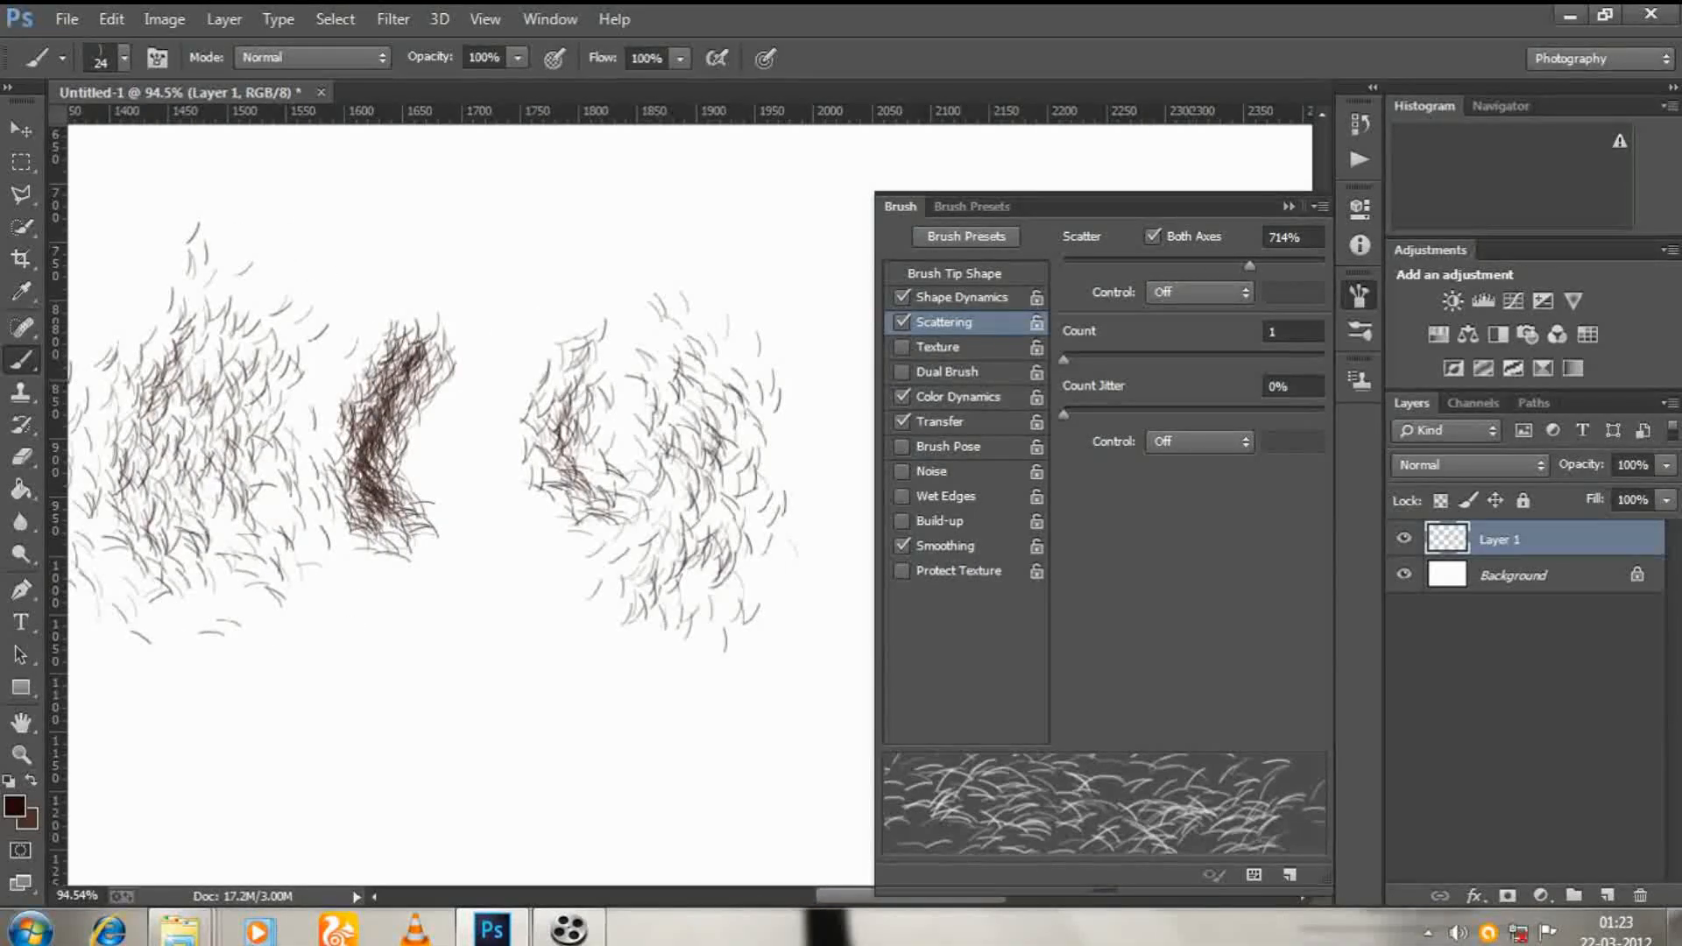
Set the scatter to 319%, minimum diameter to 54% and size jitter to 8%, painting curved test strokes below the others.
{"action": "left_click_drag", "start_coordinate": [1251, 265], "coordinate": [1147, 265]}
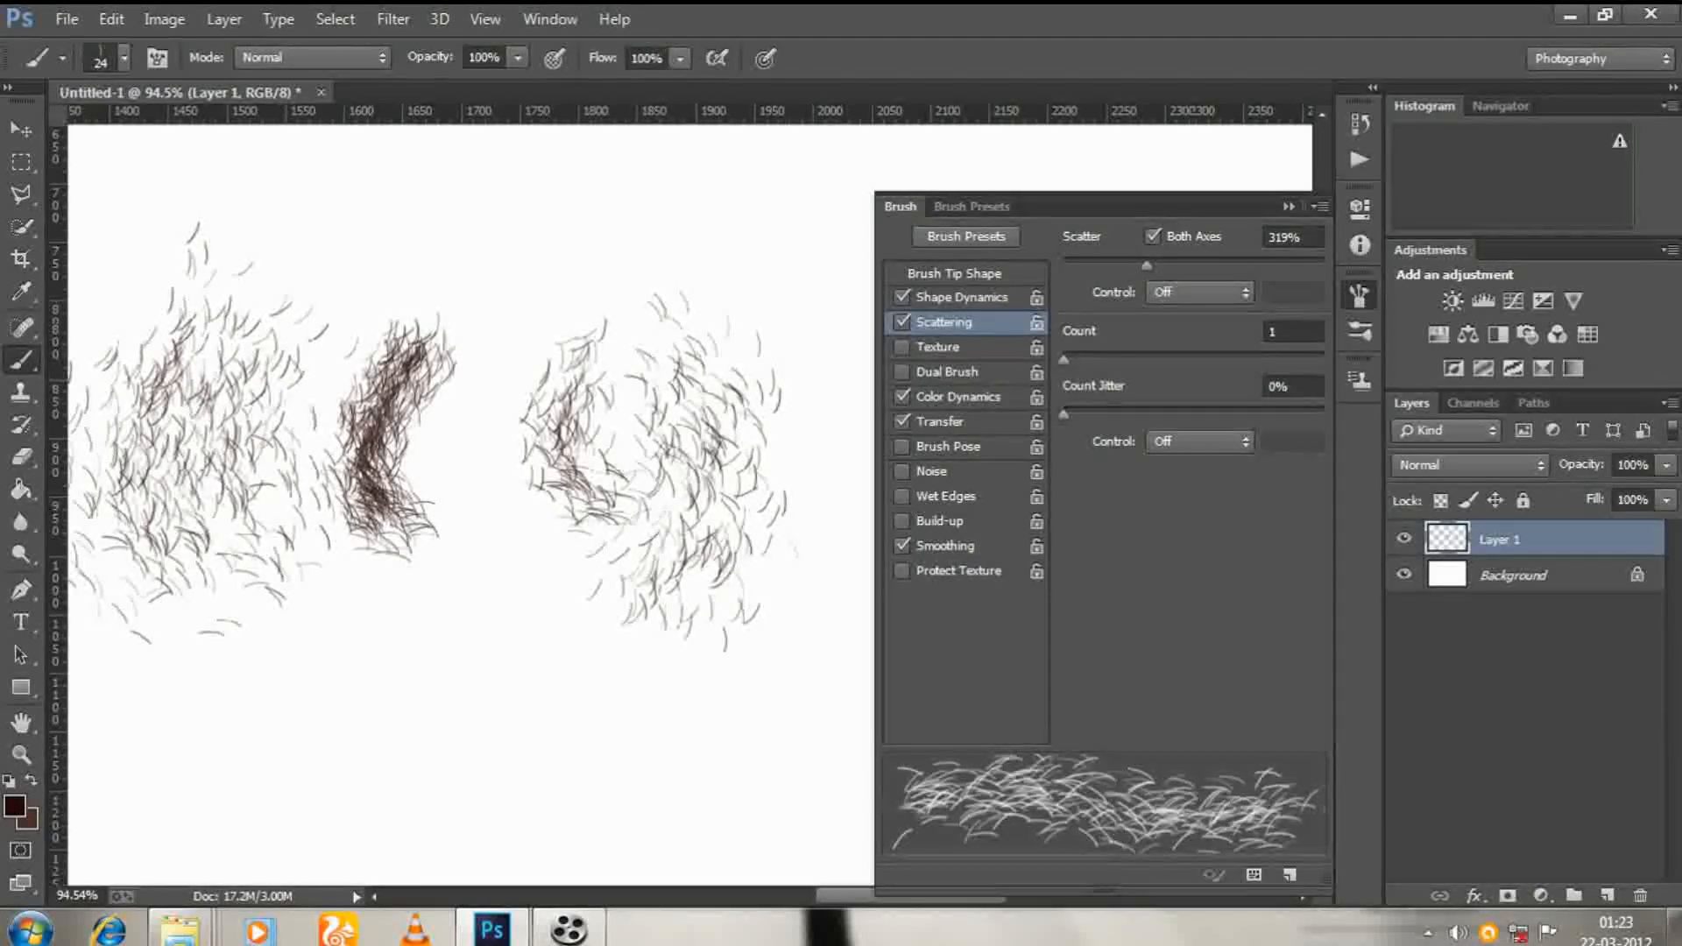
{"action": "left_click", "coordinate": [962, 298]}
{"action": "left_click_drag", "start_coordinate": [1166, 353], "coordinate": [1217, 352]}
{"action": "mouse_move", "coordinate": [472, 445]}
{"action": "left_mouse_down"}
{"action": "mouse_move", "coordinate": [495, 595]}
{"action": "mouse_move", "coordinate": [578, 692]}
{"action": "left_mouse_up"}
{"action": "left_click_drag", "start_coordinate": [1114, 264], "coordinate": [1084, 265]}
{"action": "mouse_move", "coordinate": [376, 583]}
{"action": "left_mouse_down"}
{"action": "mouse_move", "coordinate": [504, 793]}
{"action": "mouse_move", "coordinate": [744, 692]}
{"action": "mouse_move", "coordinate": [868, 692]}
{"action": "left_mouse_up"}
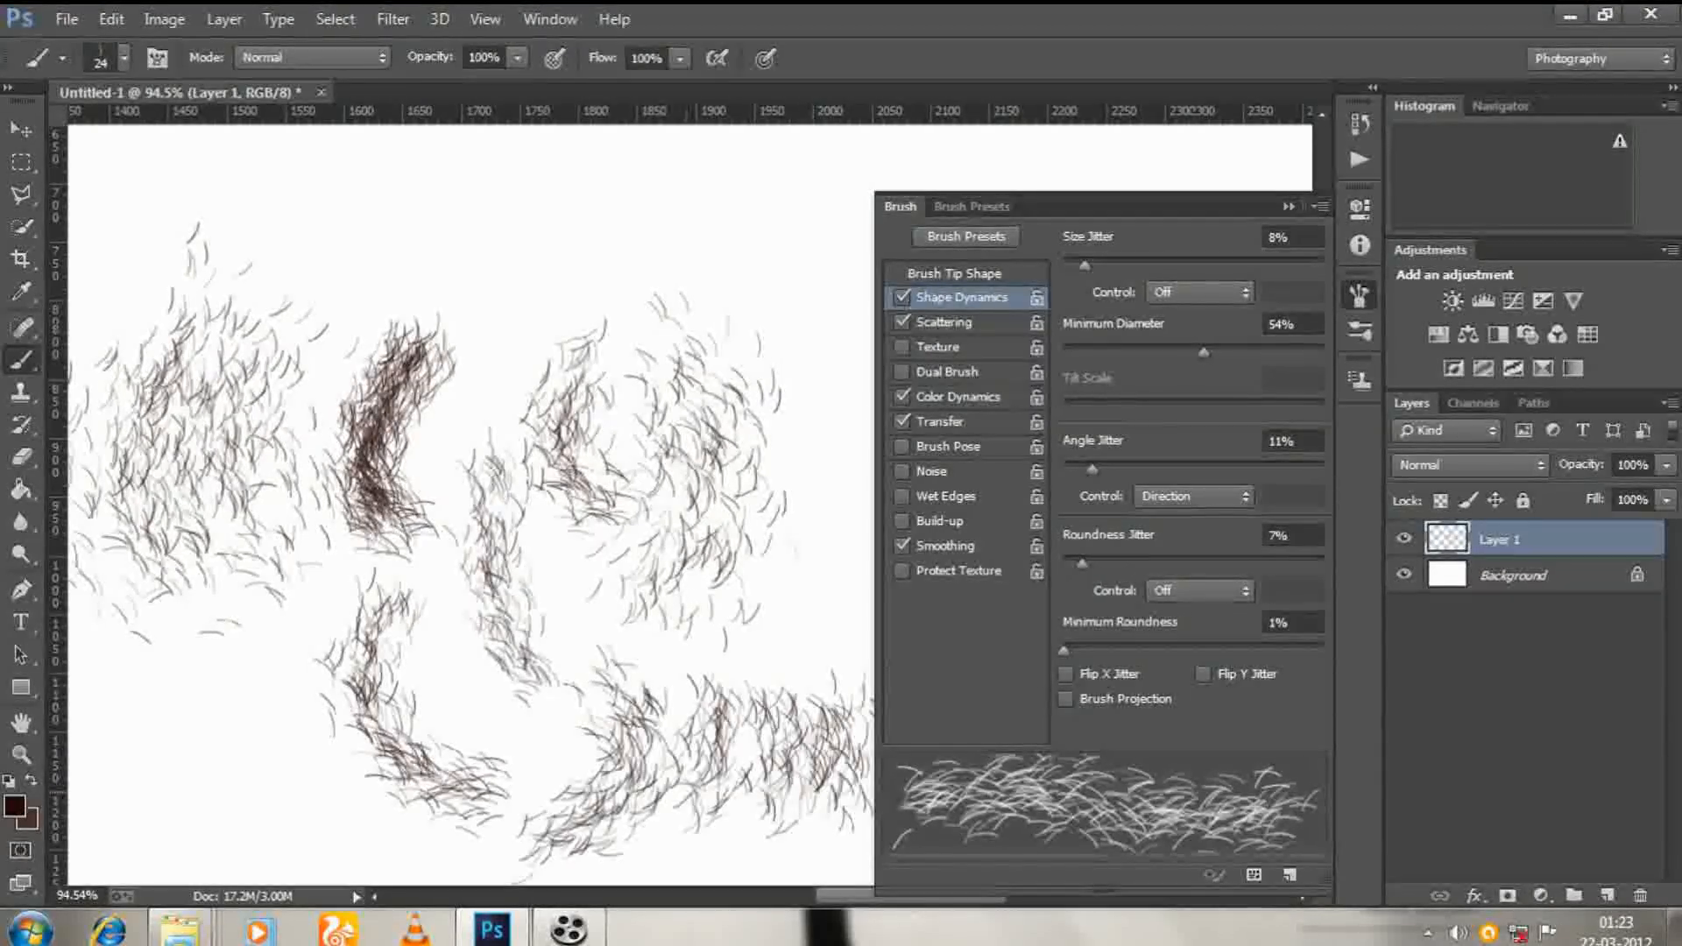
Save the current brush settings as a new preset named "realistic hair brush" with the brush size captured.
{"action": "scroll", "coordinate": [473, 504], "scroll_direction": "down", "scroll_amount": 5}
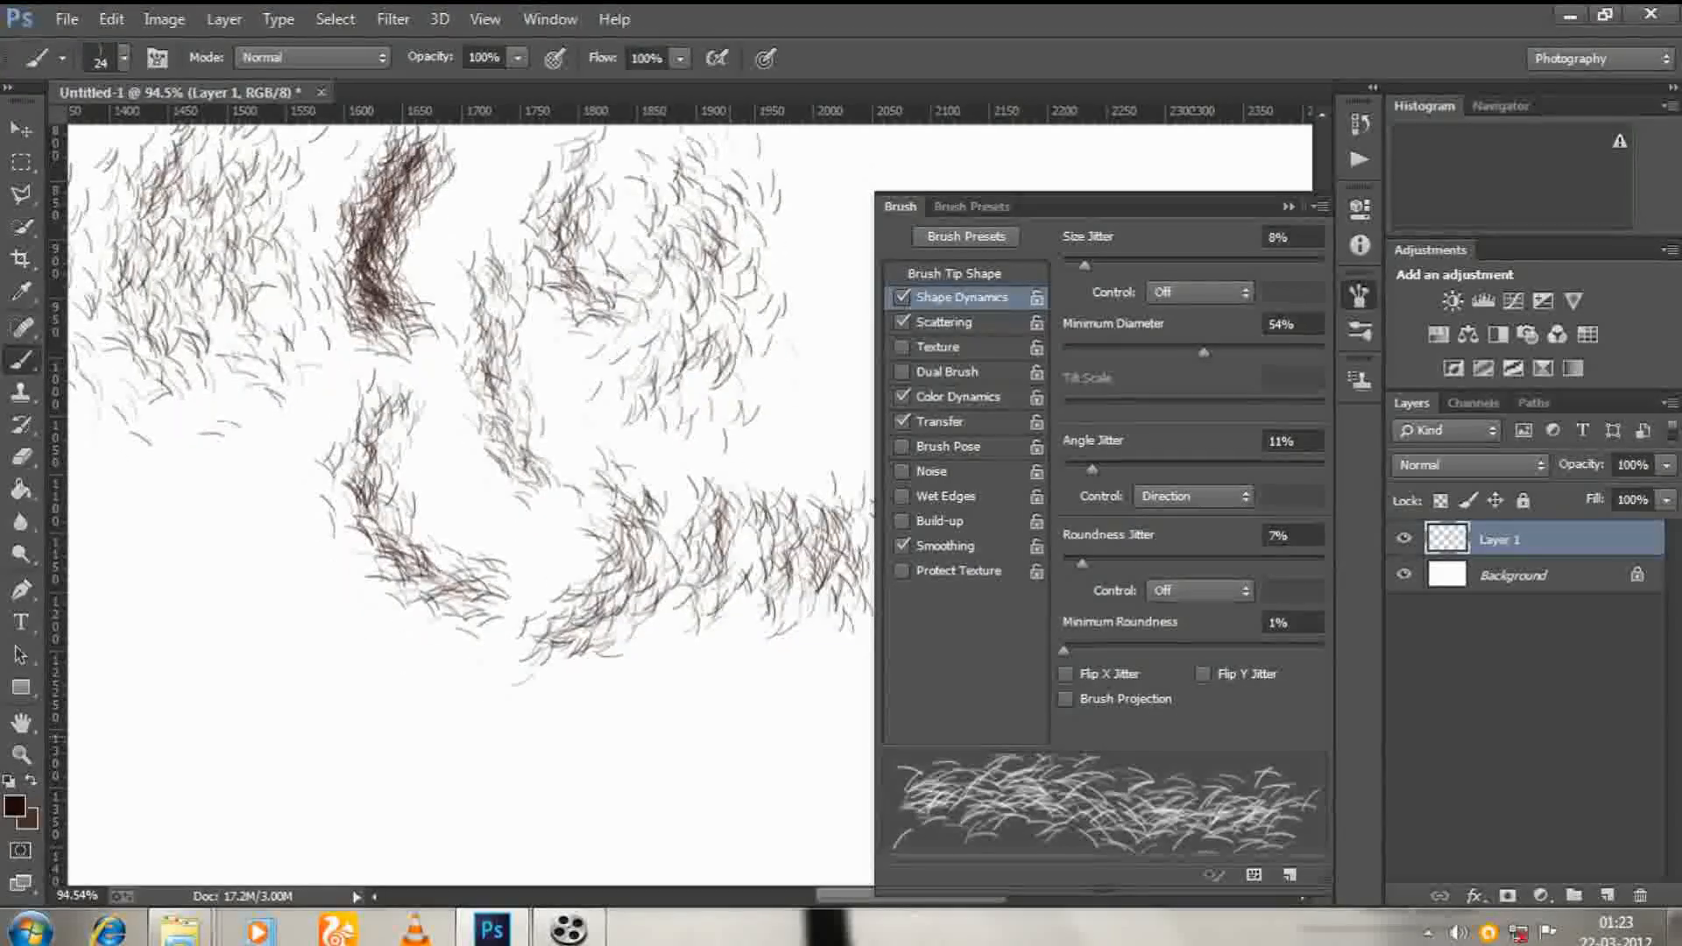
{"action": "scroll", "coordinate": [499, 403], "scroll_direction": "down", "scroll_amount": 2}
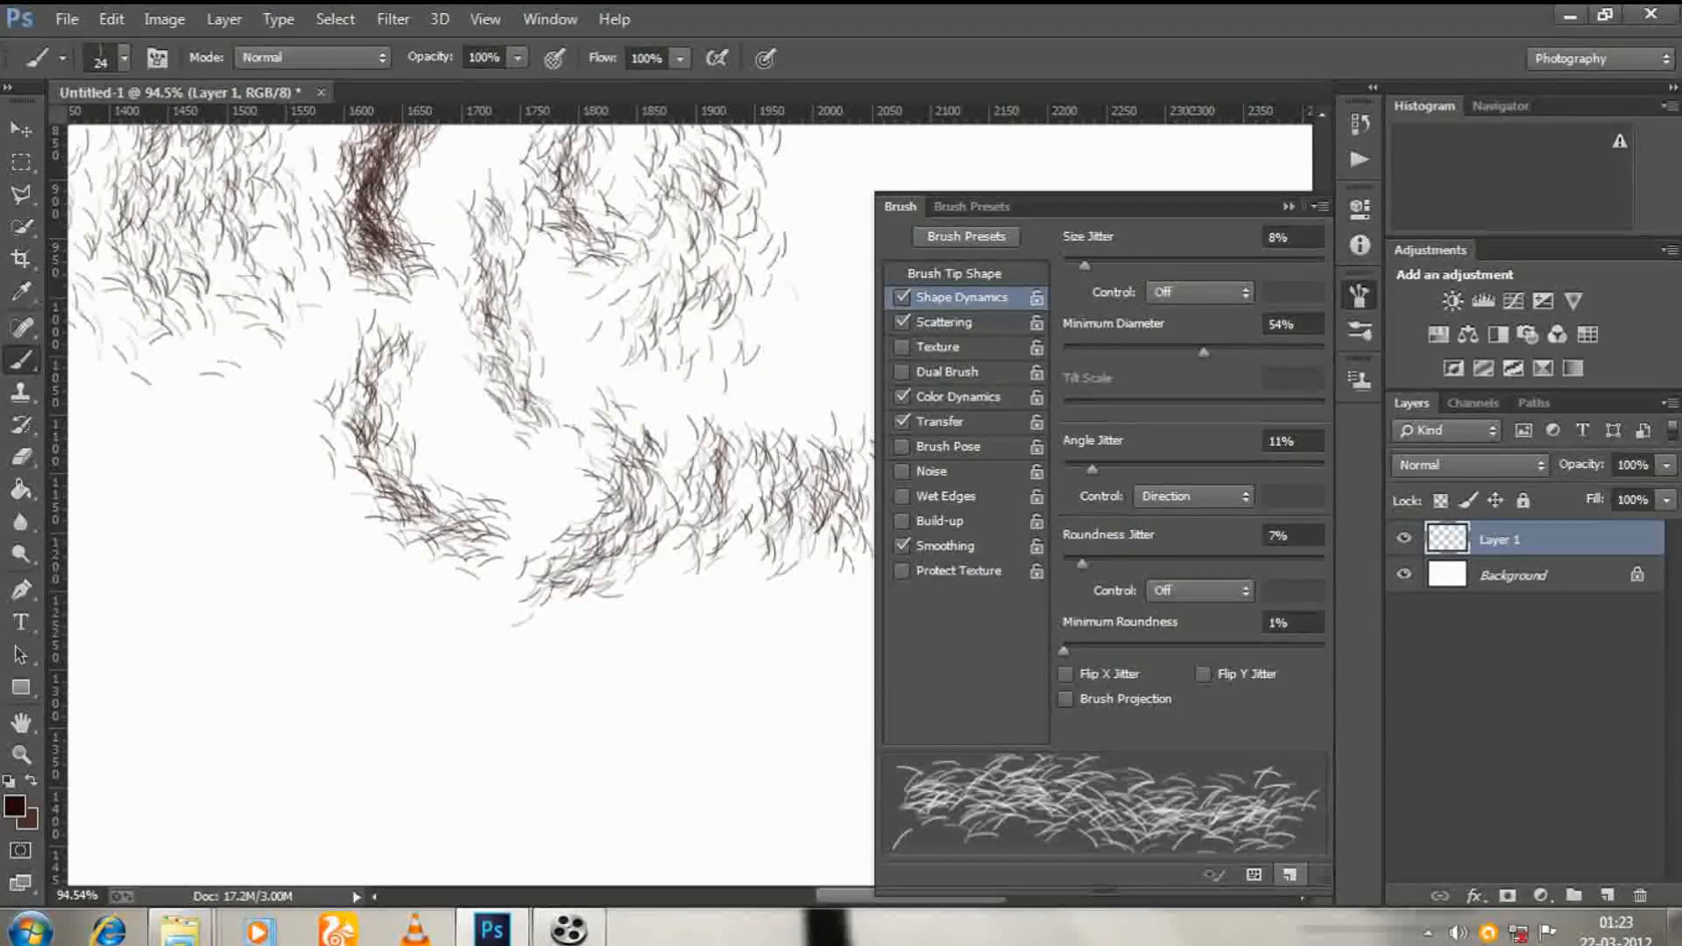
{"action": "left_click", "coordinate": [1290, 875]}
{"action": "left_click", "coordinate": [748, 323]}
{"action": "left_click_drag", "start_coordinate": [734, 323], "coordinate": [723, 324]}
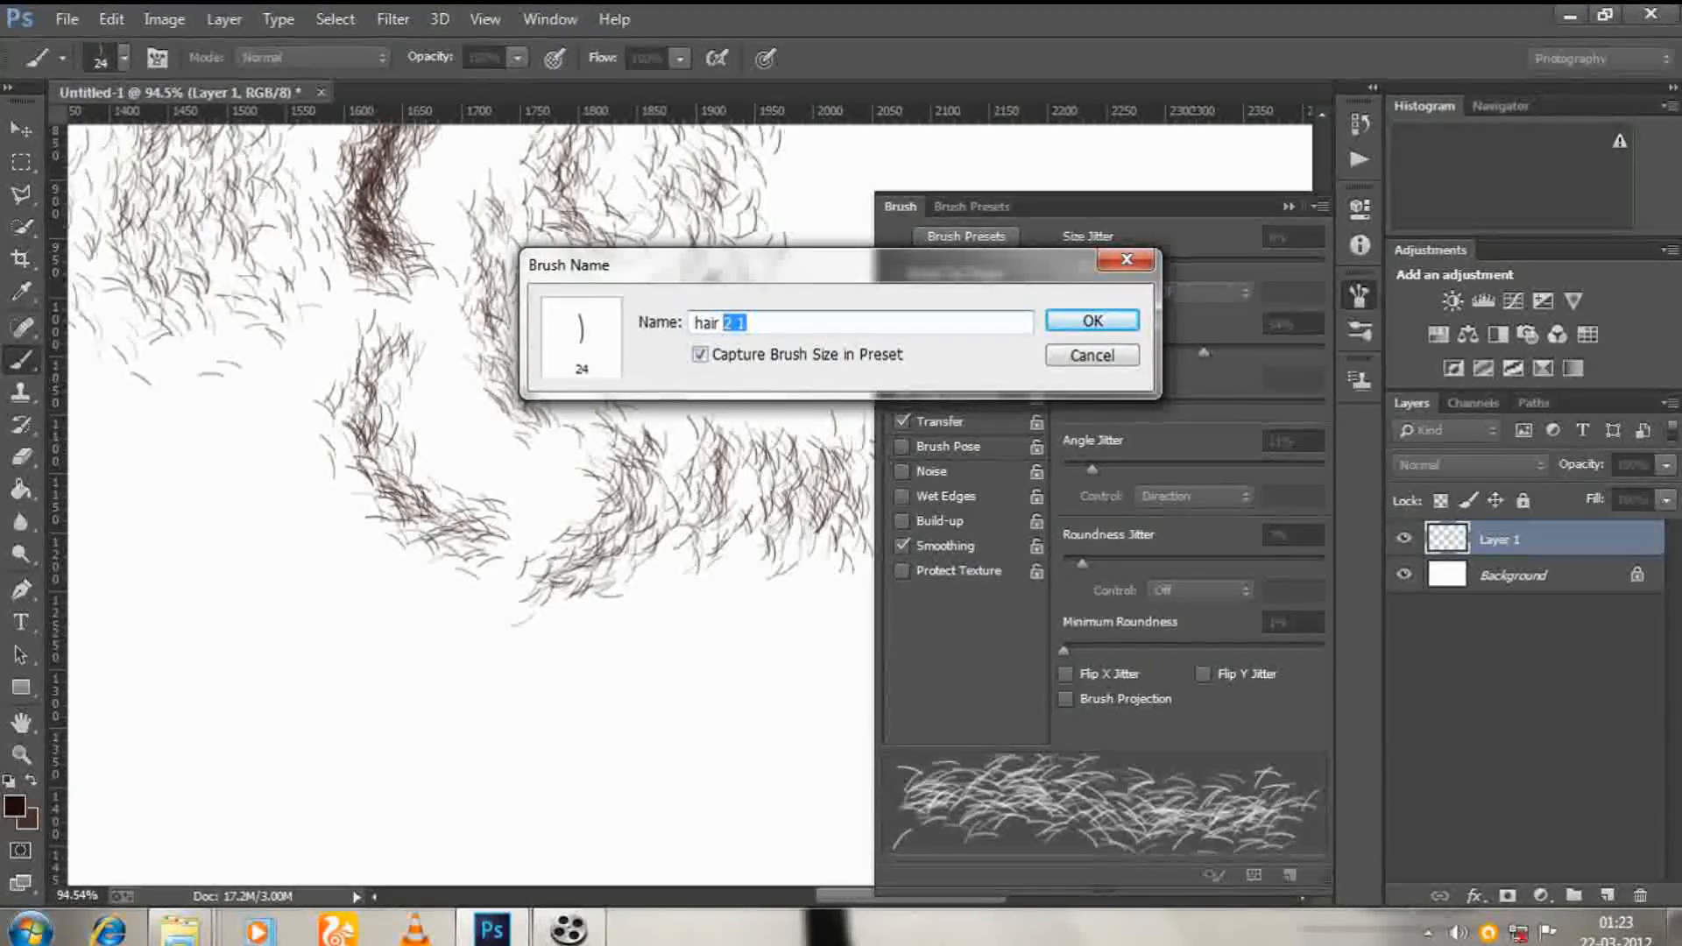
{"action": "left_click_drag", "start_coordinate": [722, 324], "coordinate": [695, 324]}
{"action": "type", "text": "realistic hair "}
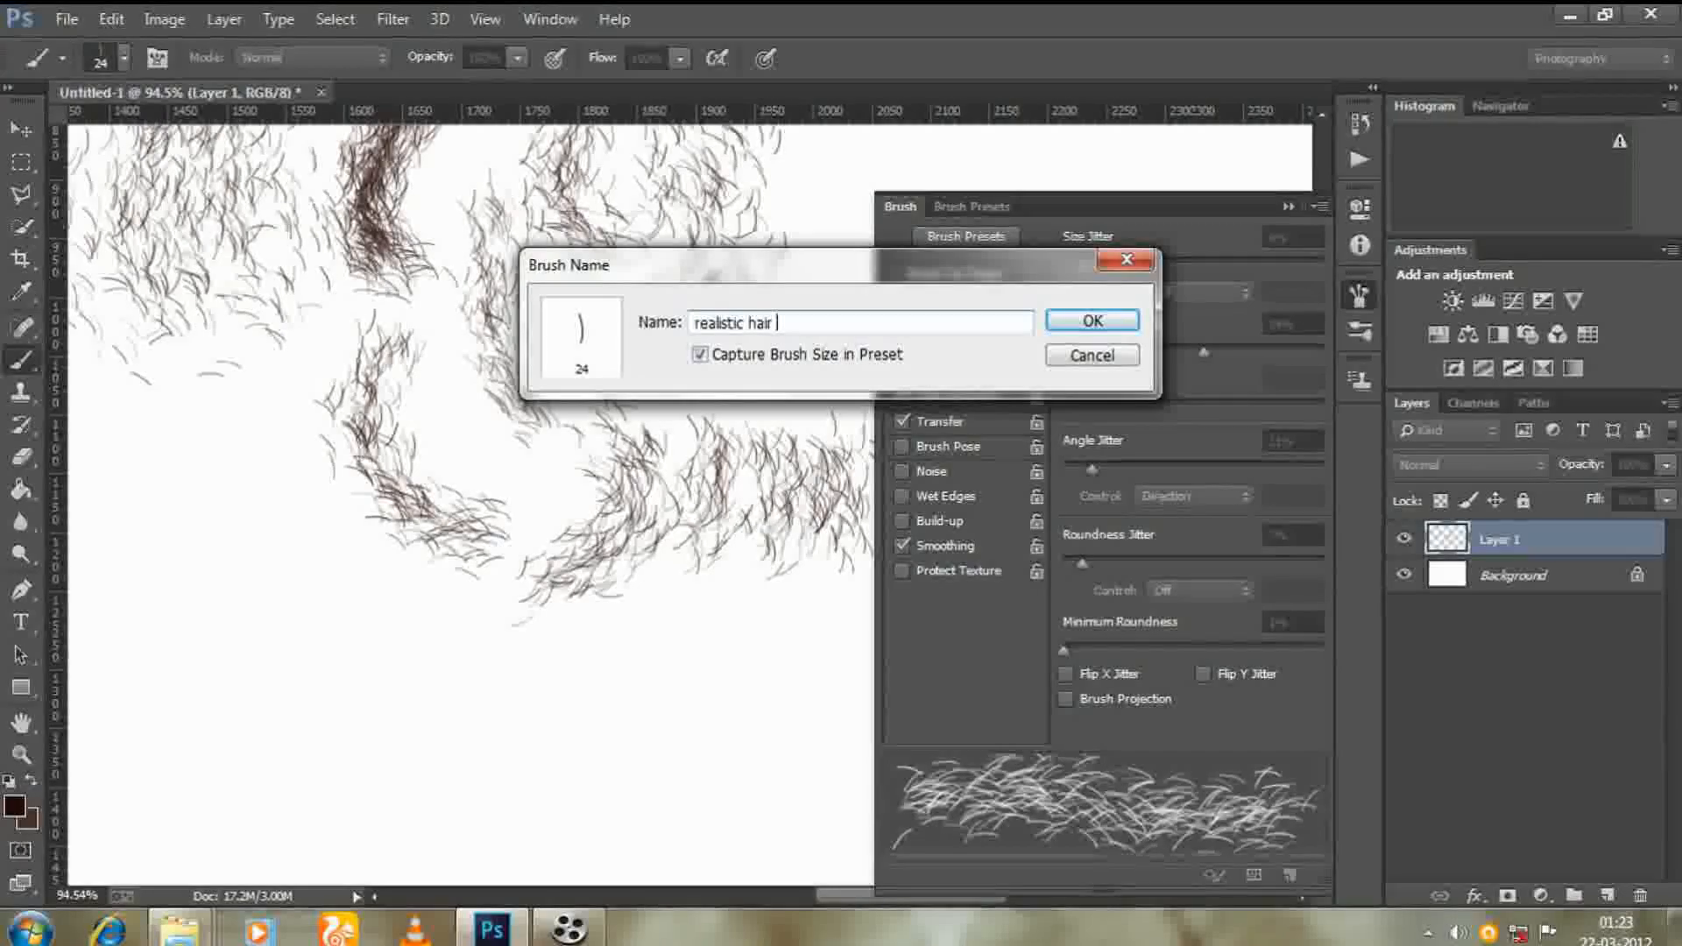
{"action": "type", "text": "brush"}
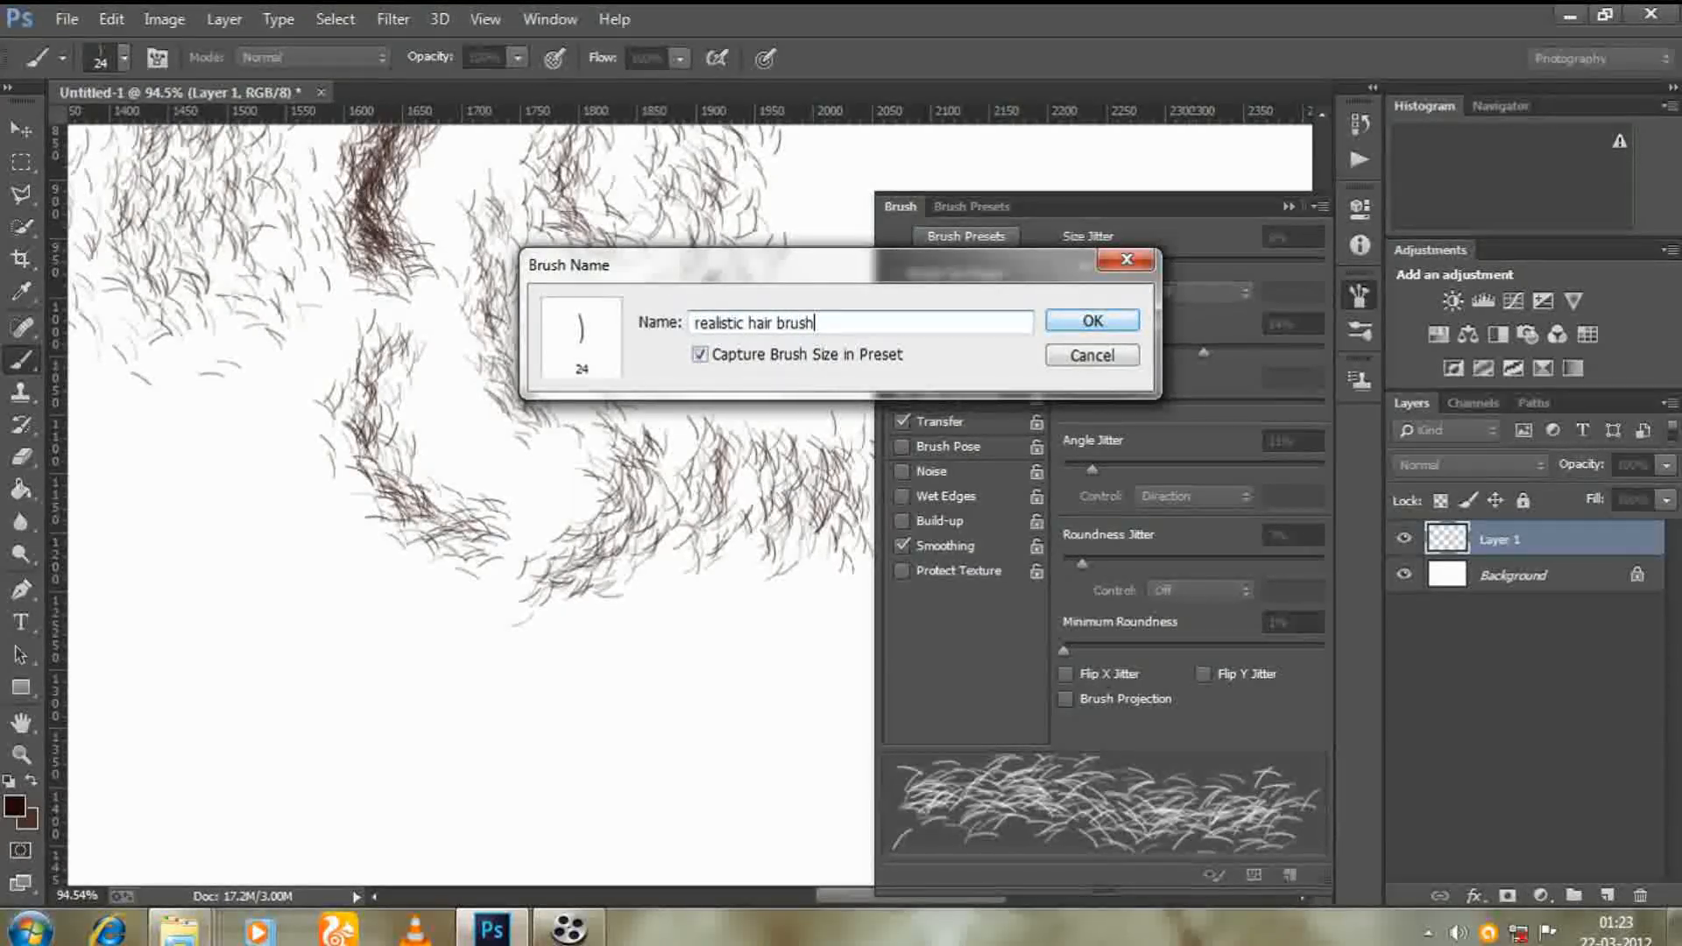
{"action": "key", "text": "Return"}
Check the saved brush in the preset picker and paint three short vertical test strokes below the existing ones.
{"action": "right_click", "coordinate": [742, 578]}
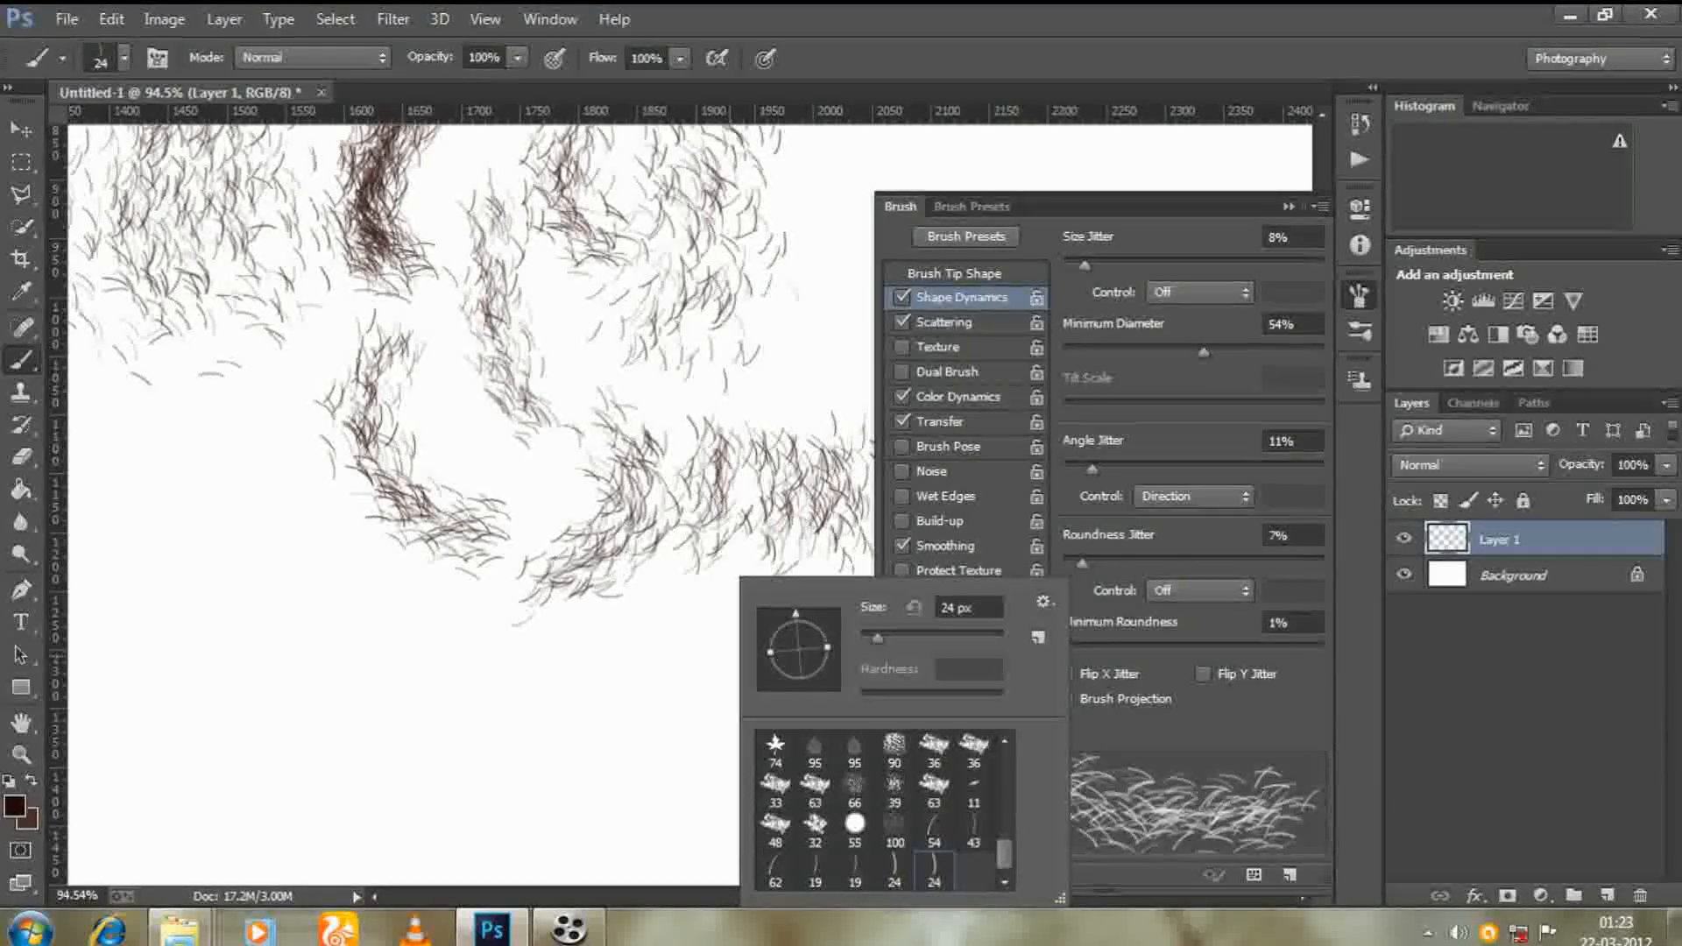
{"action": "key", "text": "Escape"}
{"action": "left_click_drag", "start_coordinate": [352, 561], "coordinate": [355, 745]}
{"action": "left_click_drag", "start_coordinate": [457, 597], "coordinate": [503, 790]}
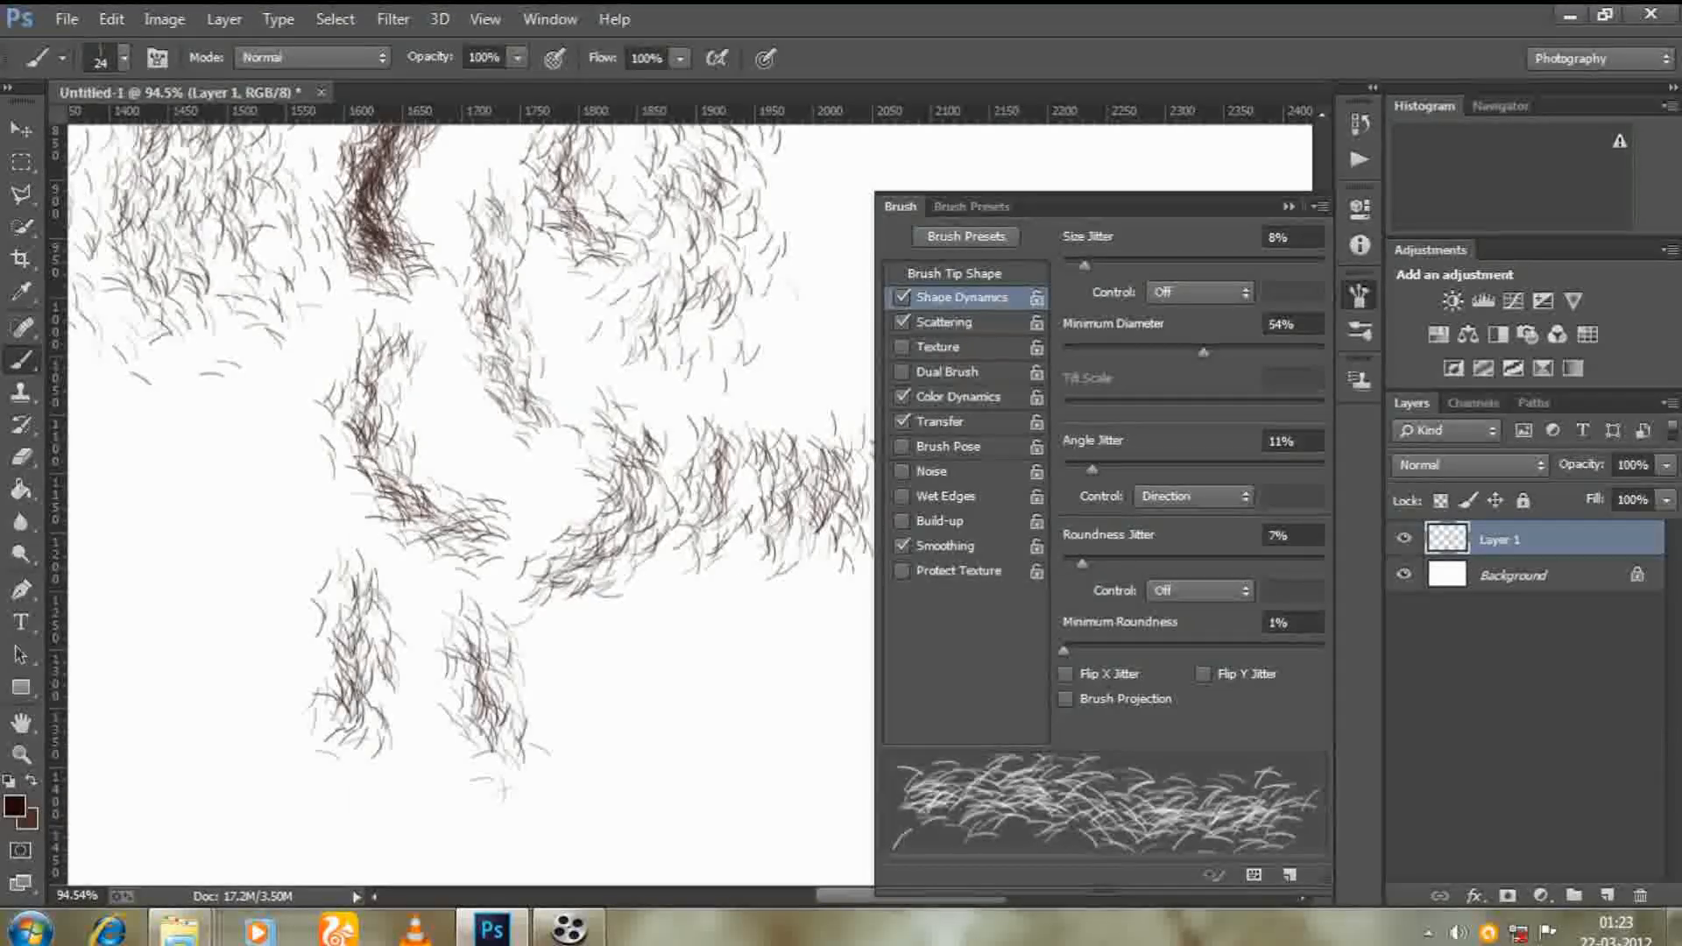
{"action": "left_click_drag", "start_coordinate": [556, 635], "coordinate": [617, 764]}
Paint one tall, coarse stroke at a brush size of 66 px and a short one at 31 px.
{"action": "right_click", "coordinate": [676, 578]}
{"action": "left_click_drag", "start_coordinate": [838, 638], "coordinate": [843, 638]}
{"action": "mouse_move", "coordinate": [209, 499]}
{"action": "left_mouse_down"}
{"action": "mouse_move", "coordinate": [188, 692]}
{"action": "mouse_move", "coordinate": [210, 775]}
{"action": "left_mouse_up"}
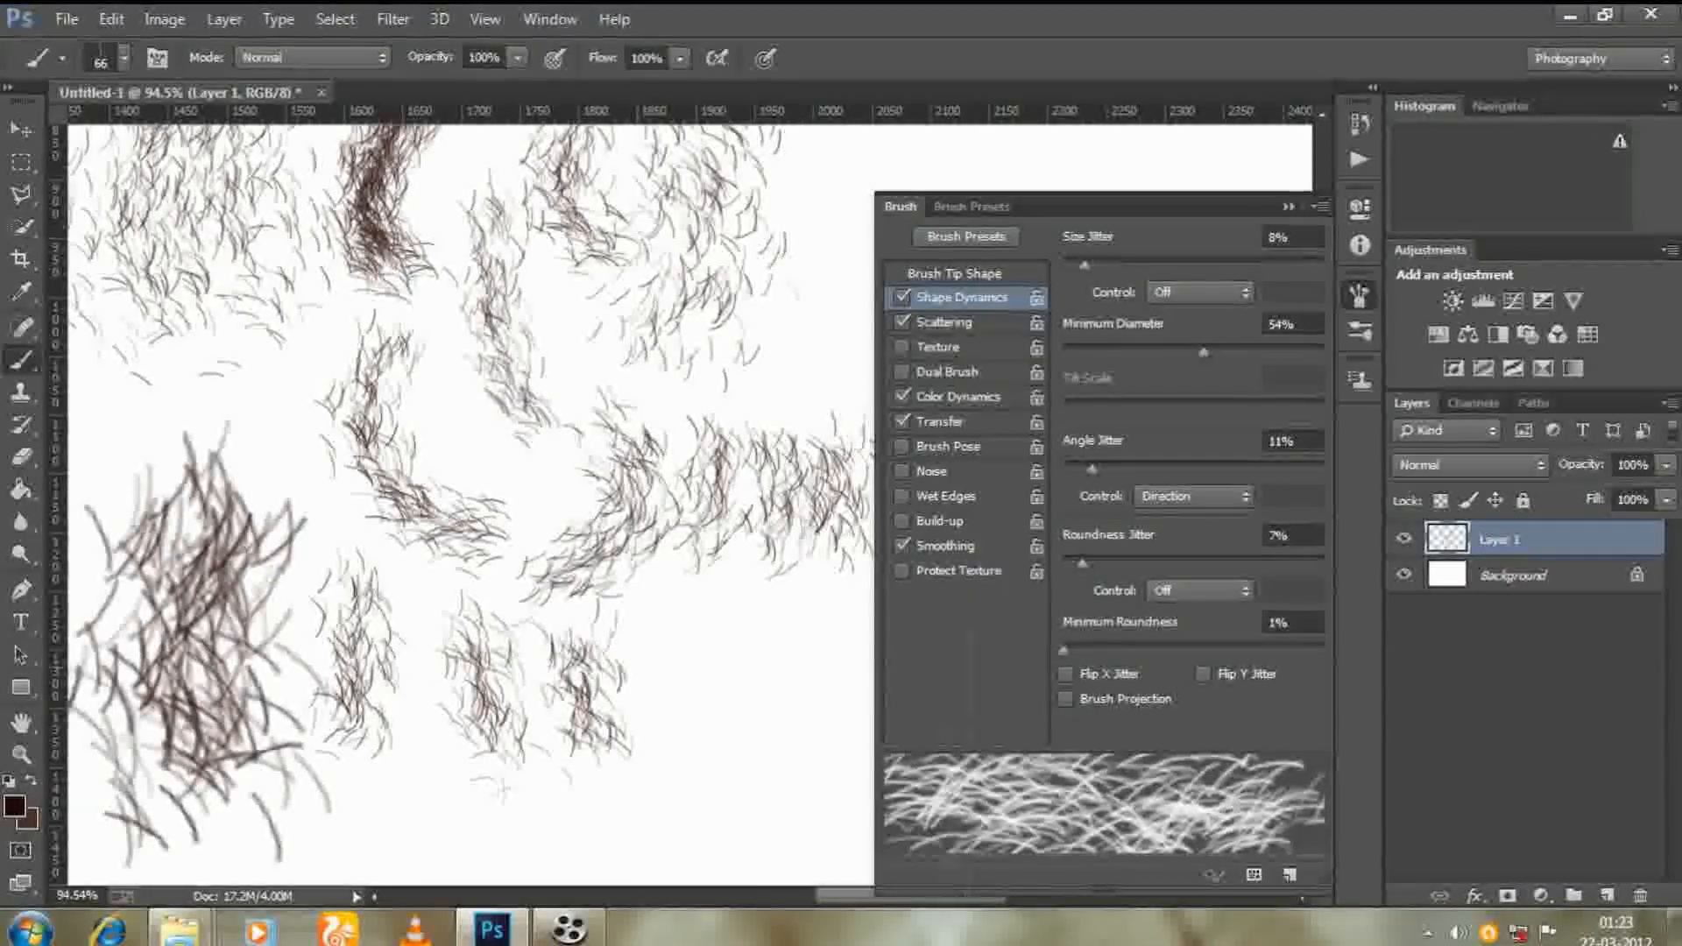
{"action": "right_click", "coordinate": [641, 668]}
{"action": "left_click_drag", "start_coordinate": [431, 711], "coordinate": [430, 841]}
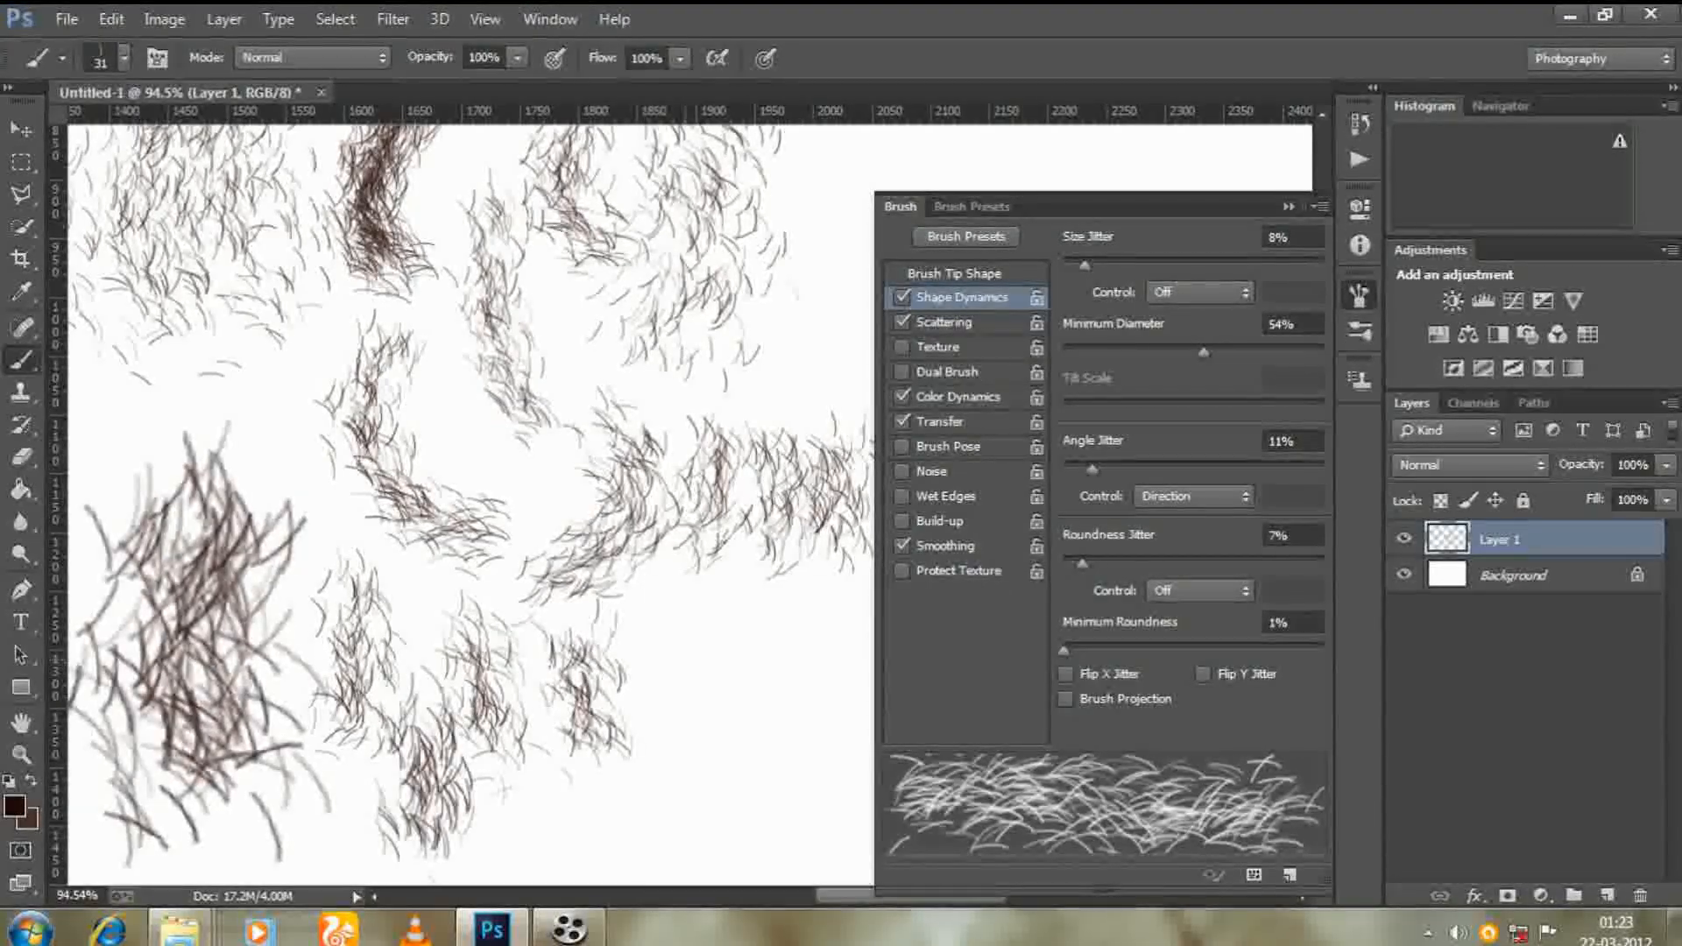
Paint a long curved hair stroke beside the existing ones and a horizontal stroke running into it.
{"action": "scroll", "coordinate": [468, 671], "scroll_direction": "down", "scroll_amount": 3}
{"action": "mouse_move", "coordinate": [604, 512]}
{"action": "left_mouse_down"}
{"action": "mouse_move", "coordinate": [701, 583]}
{"action": "mouse_move", "coordinate": [609, 776]}
{"action": "left_mouse_up"}
{"action": "left_click_drag", "start_coordinate": [561, 697], "coordinate": [685, 688]}
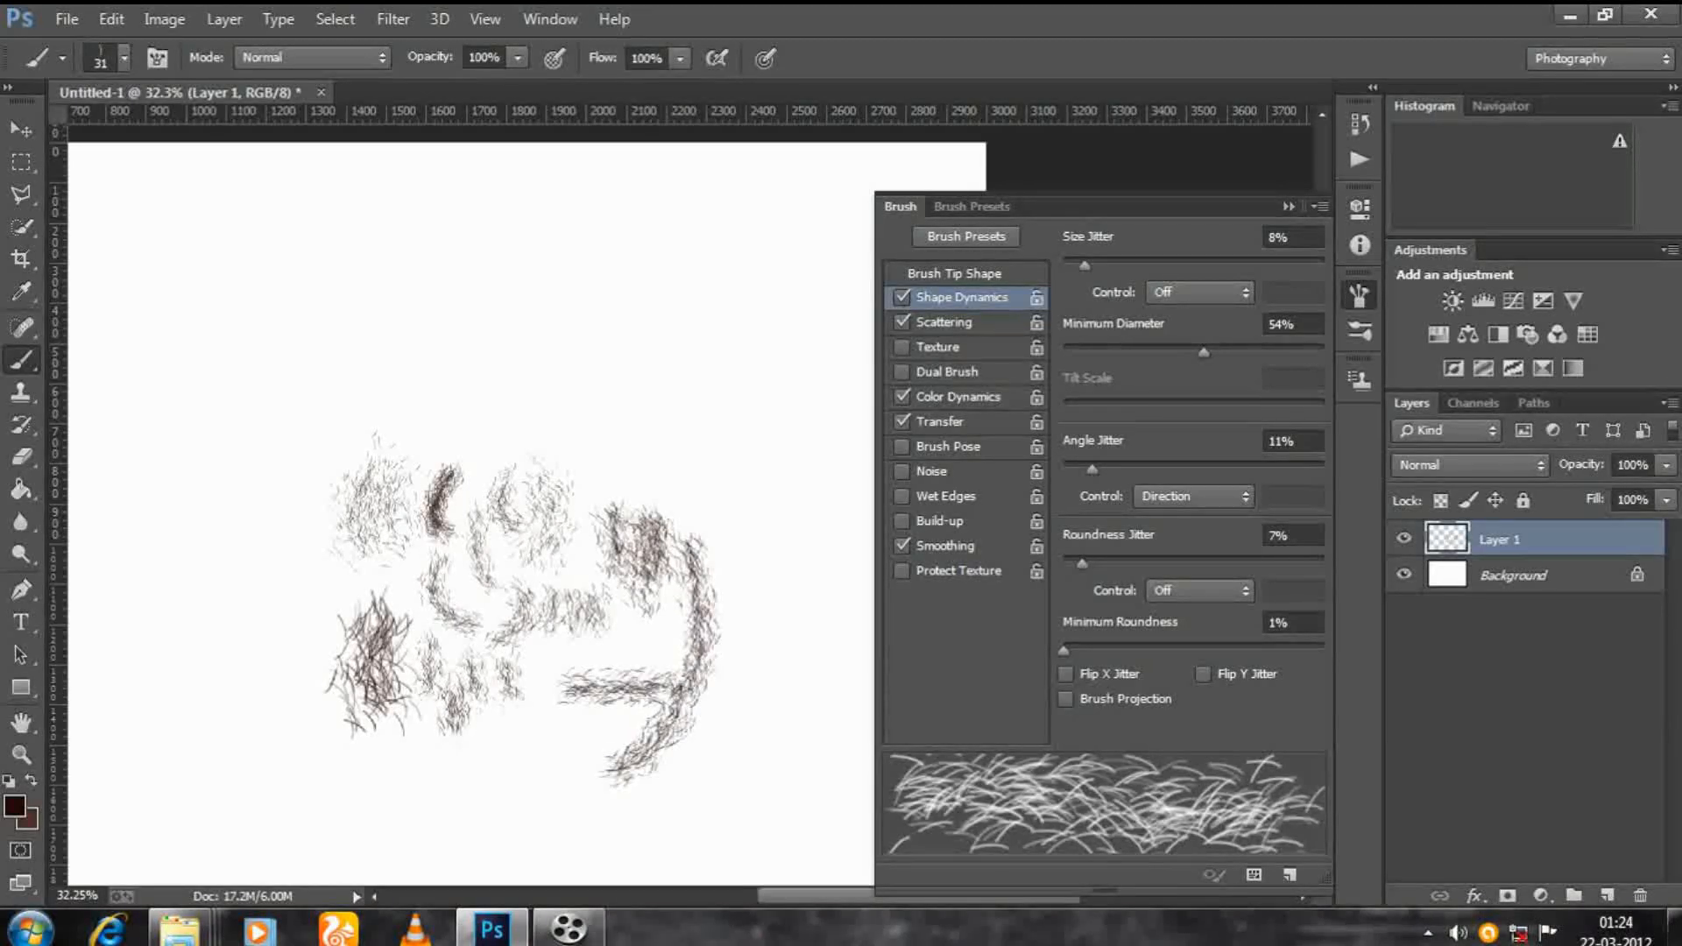
Set the angle jitter control to Off and paint a horizontal and a vertical test stroke beside the others.
{"action": "left_click", "coordinate": [1193, 495]}
{"action": "left_click", "coordinate": [1143, 521]}
{"action": "left_click_drag", "start_coordinate": [723, 679], "coordinate": [838, 683]}
{"action": "right_click", "coordinate": [776, 679]}
{"action": "left_click_drag", "start_coordinate": [831, 615], "coordinate": [863, 647]}
{"action": "left_click_drag", "start_coordinate": [740, 458], "coordinate": [756, 545]}
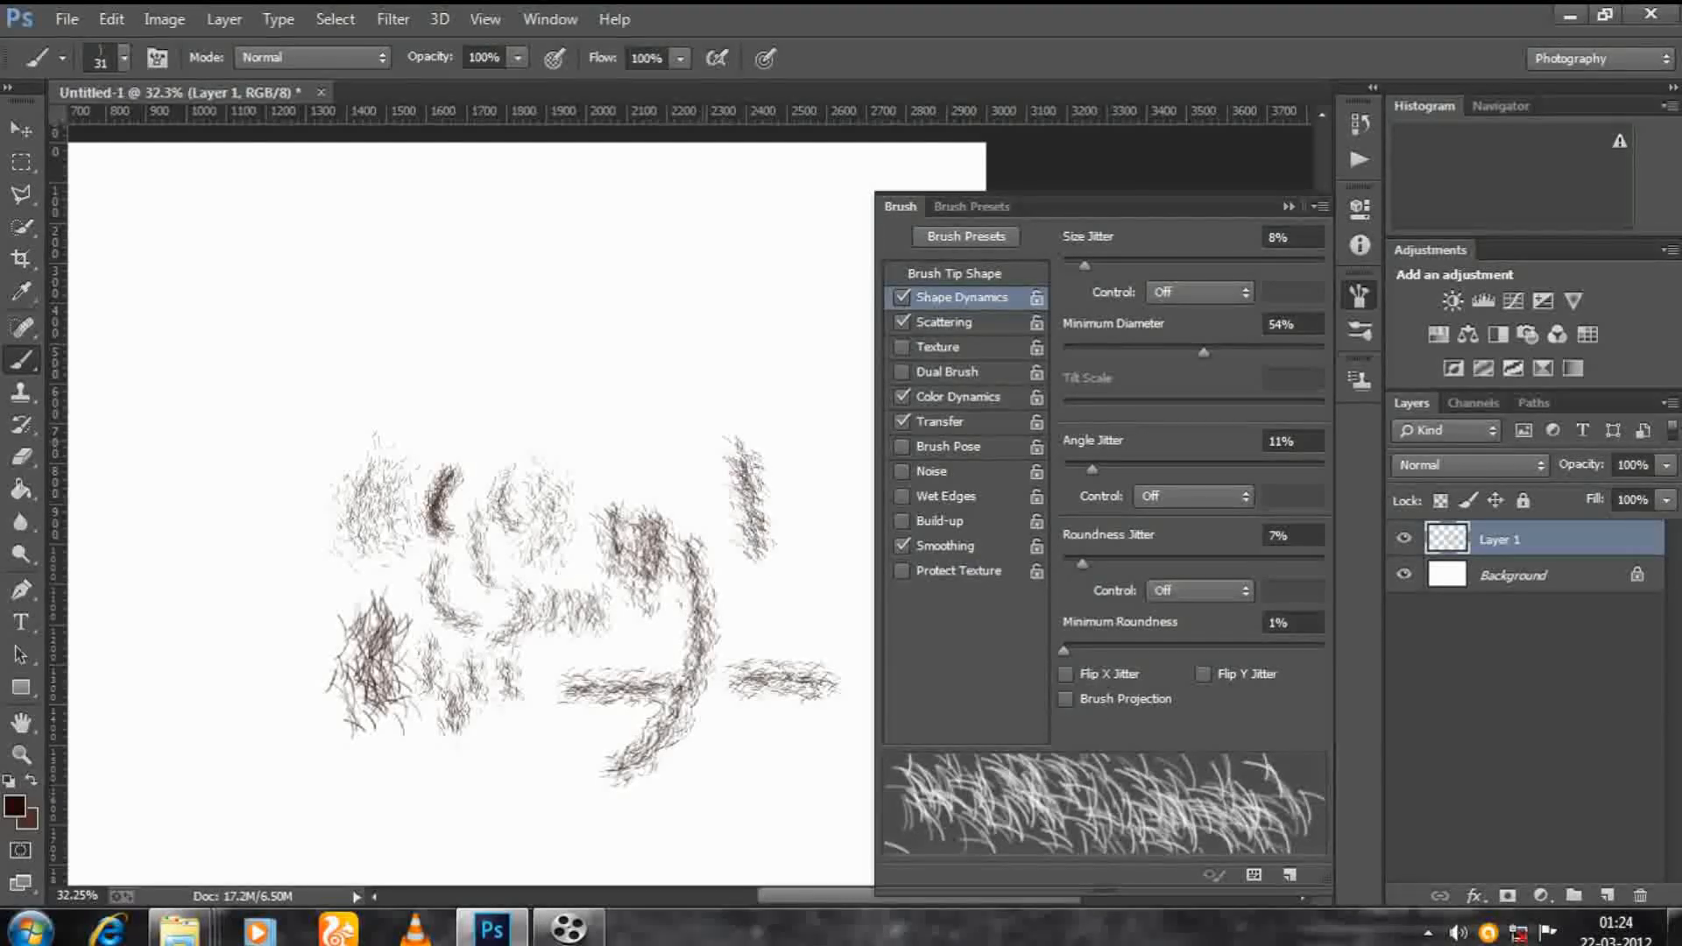
Fill a dense patch of hair strands above the existing strokes.
{"action": "left_click_drag", "start_coordinate": [655, 403], "coordinate": [683, 475]}
{"action": "mouse_move", "coordinate": [557, 383]}
{"action": "left_mouse_down"}
{"action": "mouse_move", "coordinate": [682, 362]}
{"action": "mouse_move", "coordinate": [591, 458]}
{"action": "mouse_move", "coordinate": [627, 477]}
{"action": "left_mouse_up"}
{"action": "scroll", "coordinate": [646, 431], "scroll_direction": "up", "scroll_amount": 5}
{"action": "scroll", "coordinate": [683, 430], "scroll_direction": "up", "scroll_amount": 1}
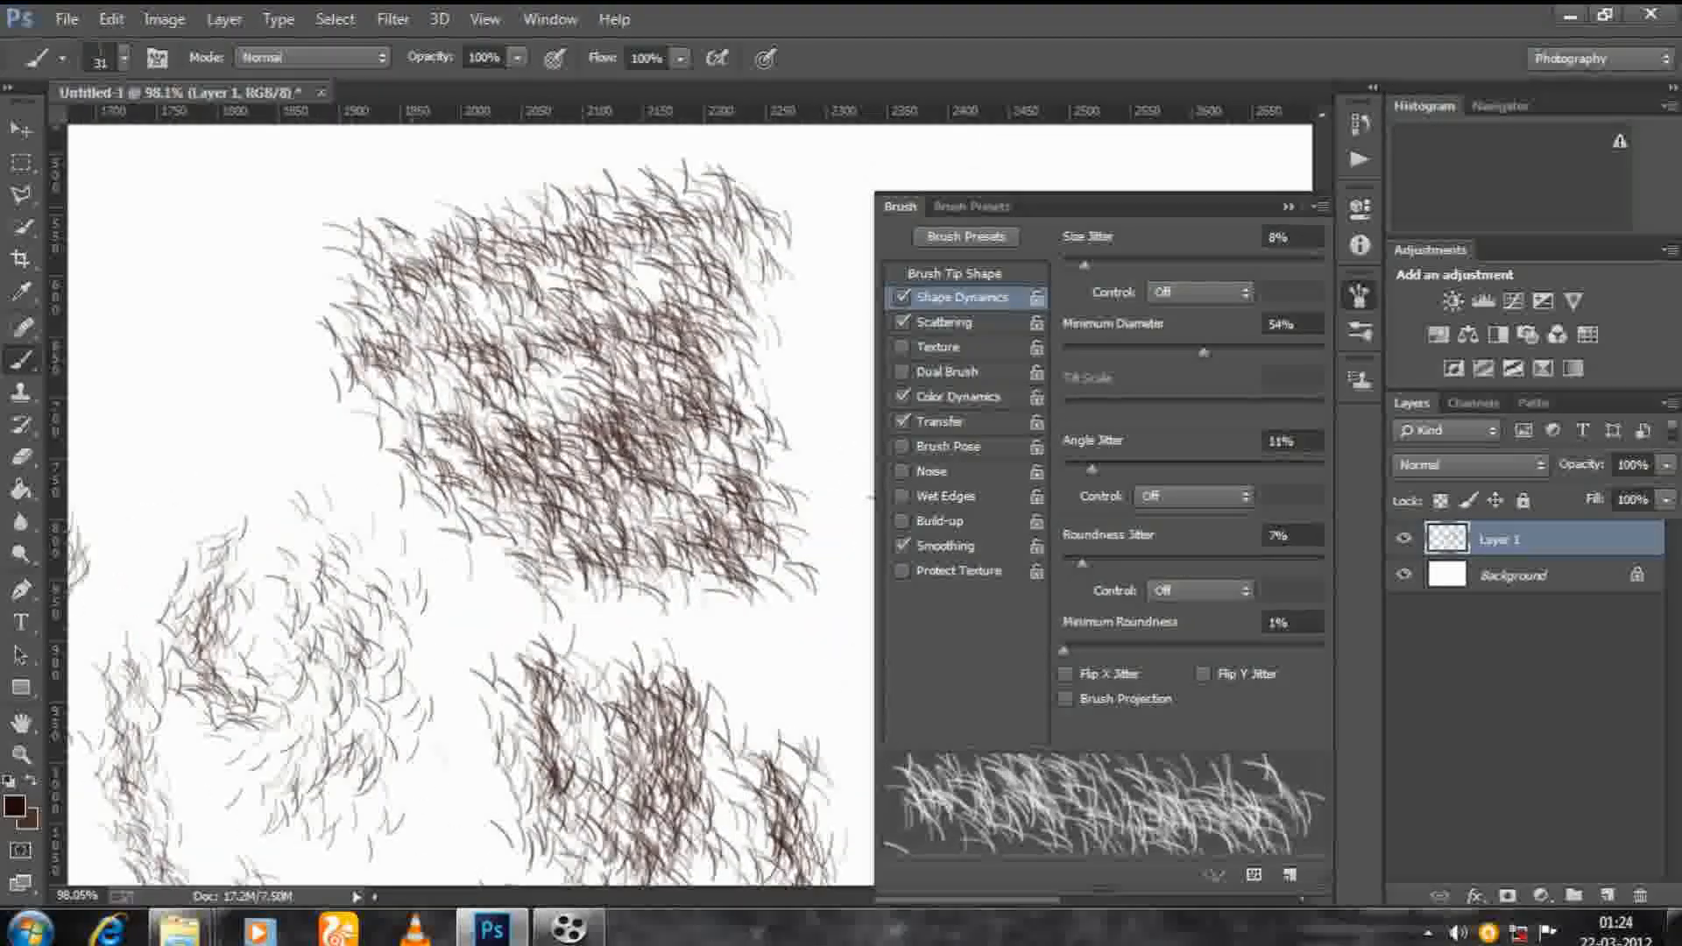
Soften the painted strands on Layer 1 with a Gaussian Blur, raising its radius slightly.
{"action": "left_click", "coordinate": [394, 18]}
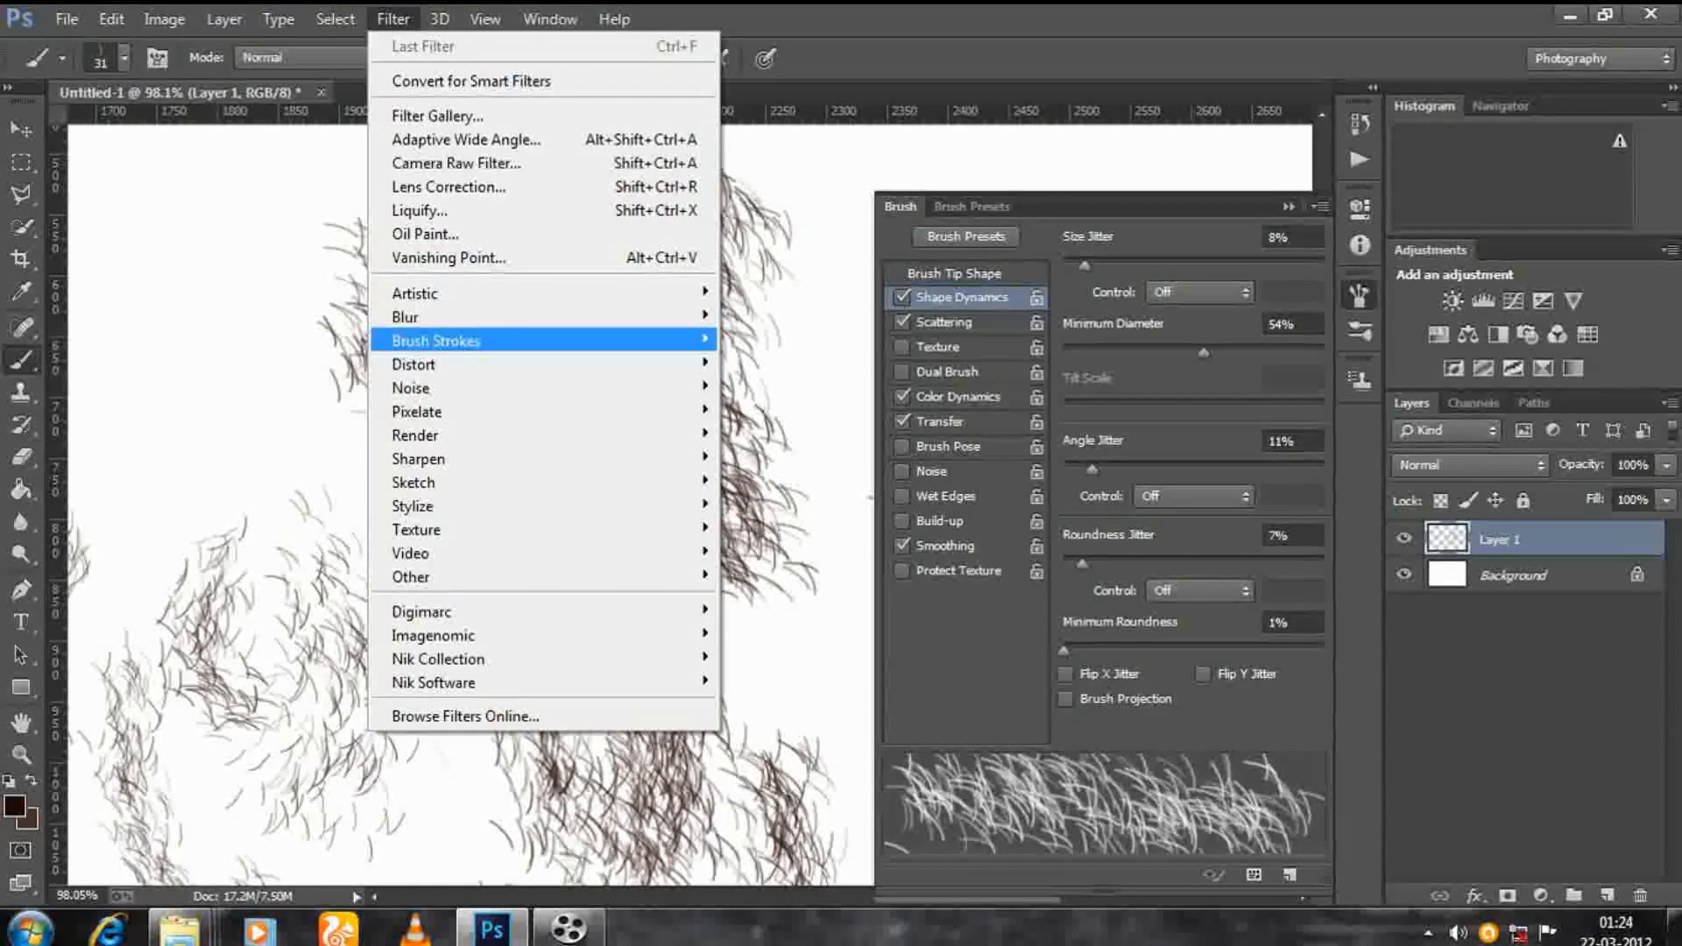
{"action": "mouse_move", "coordinate": [613, 316]}
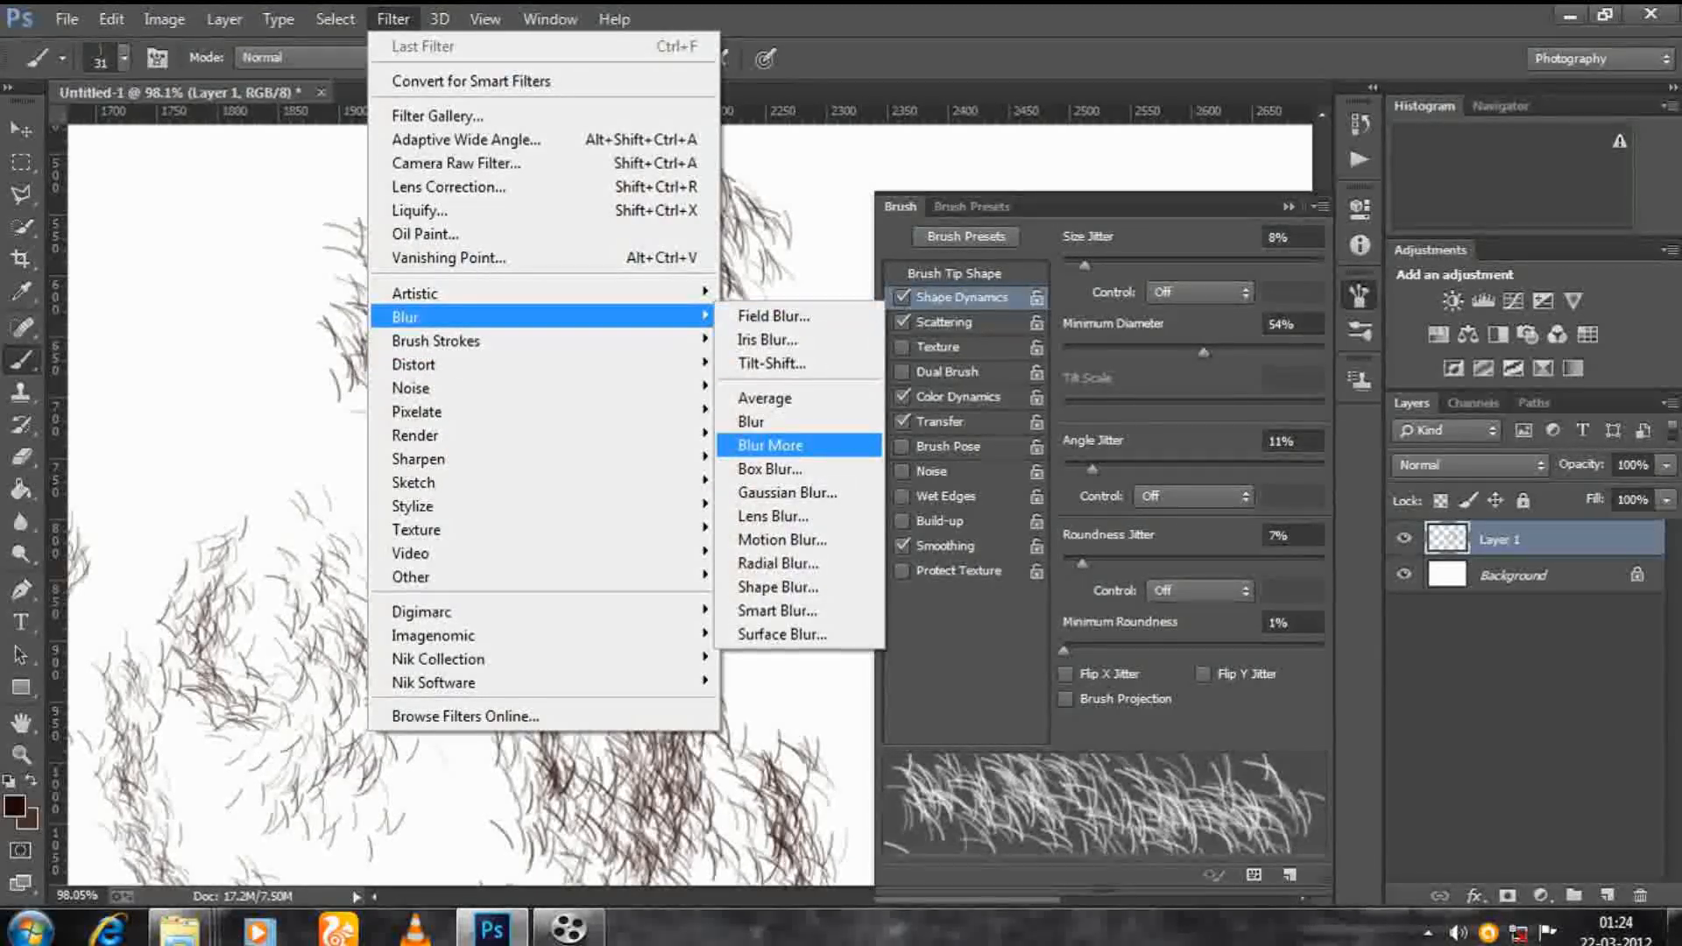
{"action": "left_click", "coordinate": [789, 484]}
{"action": "left_click_drag", "start_coordinate": [824, 175], "coordinate": [992, 173]}
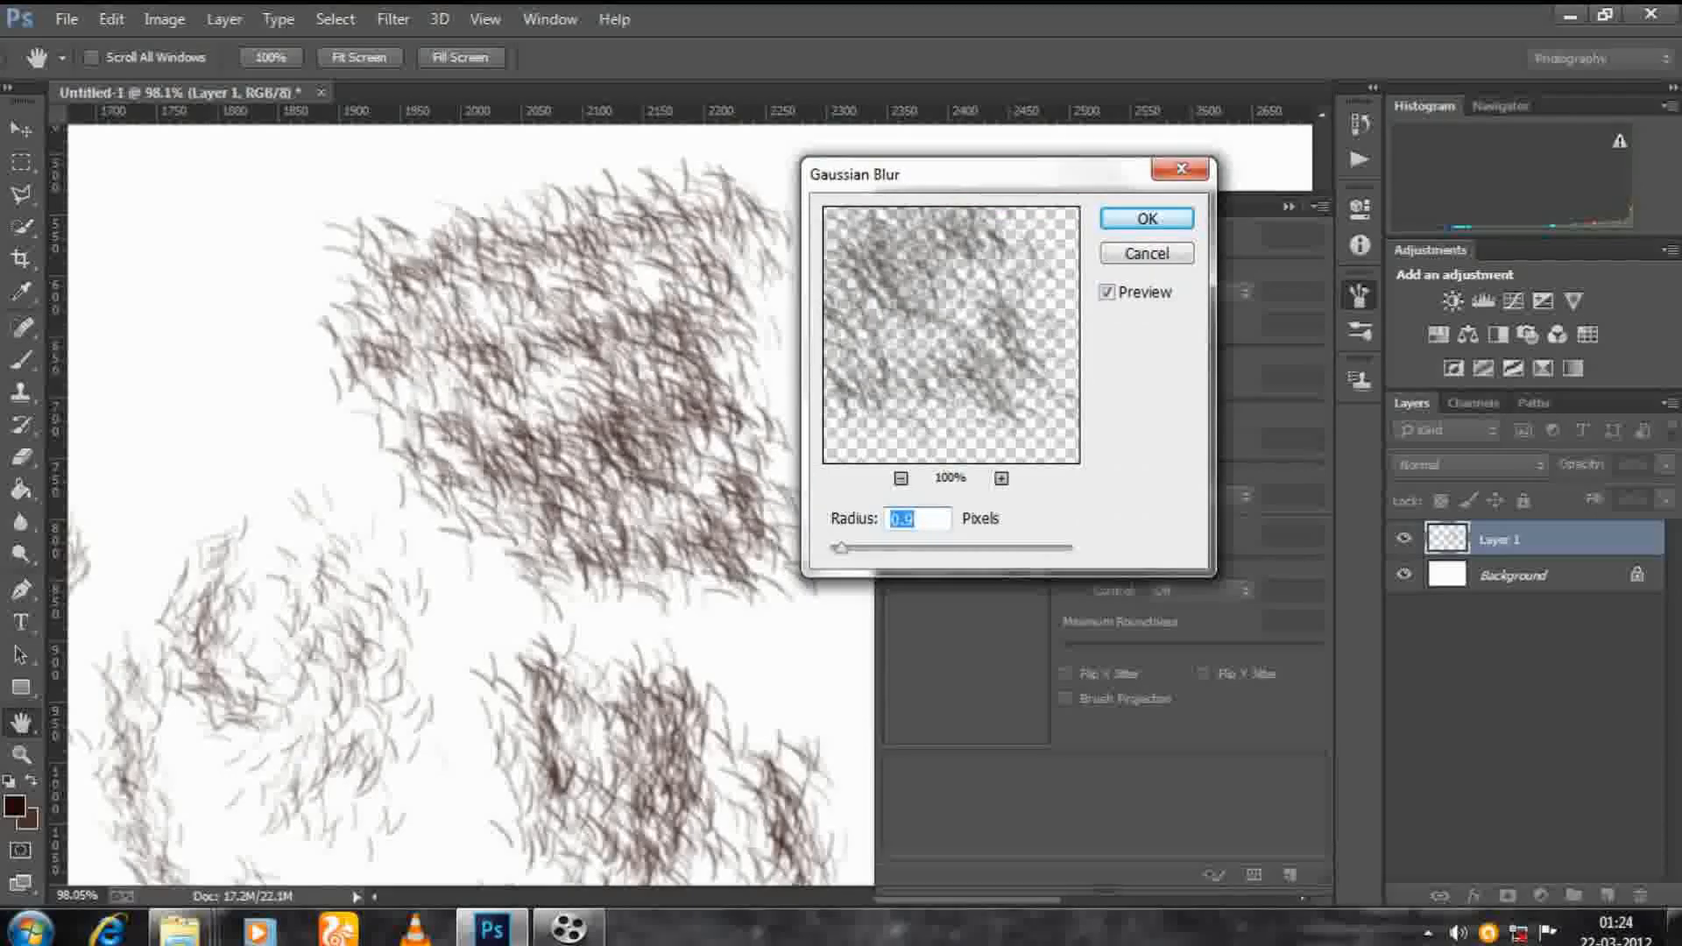
{"action": "left_click_drag", "start_coordinate": [842, 548], "coordinate": [856, 548]}
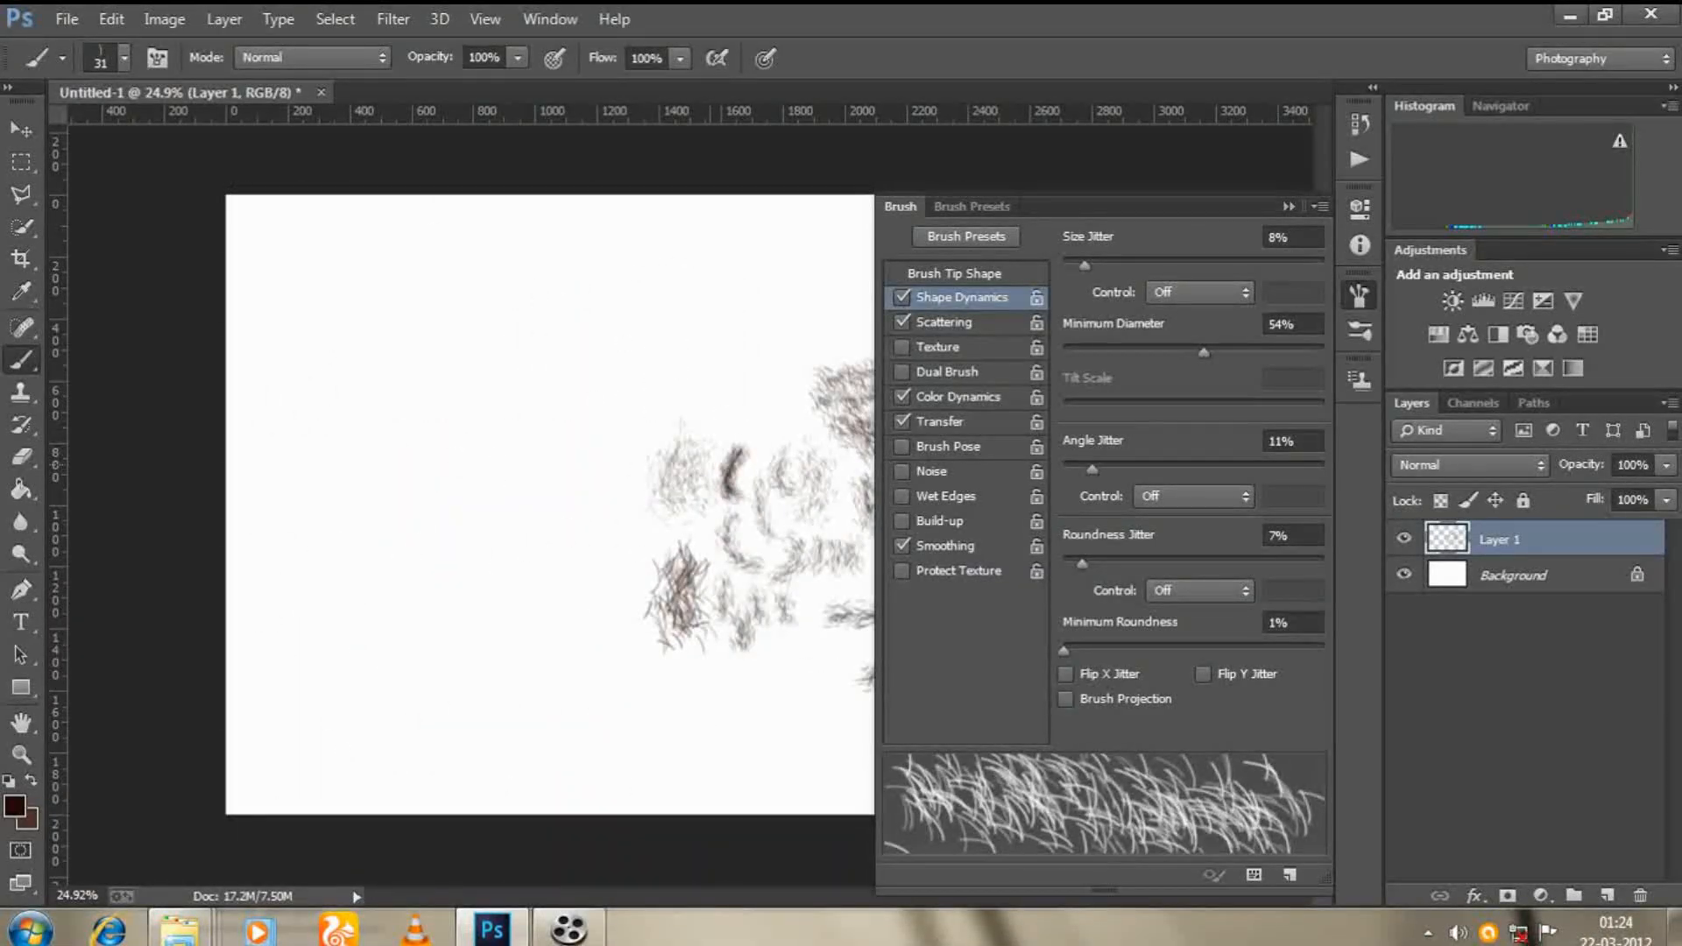
Deselect Layer 1 so that no layer is active.
{"action": "left_click", "coordinate": [1525, 701]}
{"action": "left_click", "coordinate": [832, 371]}
{"action": "left_click", "coordinate": [834, 370]}
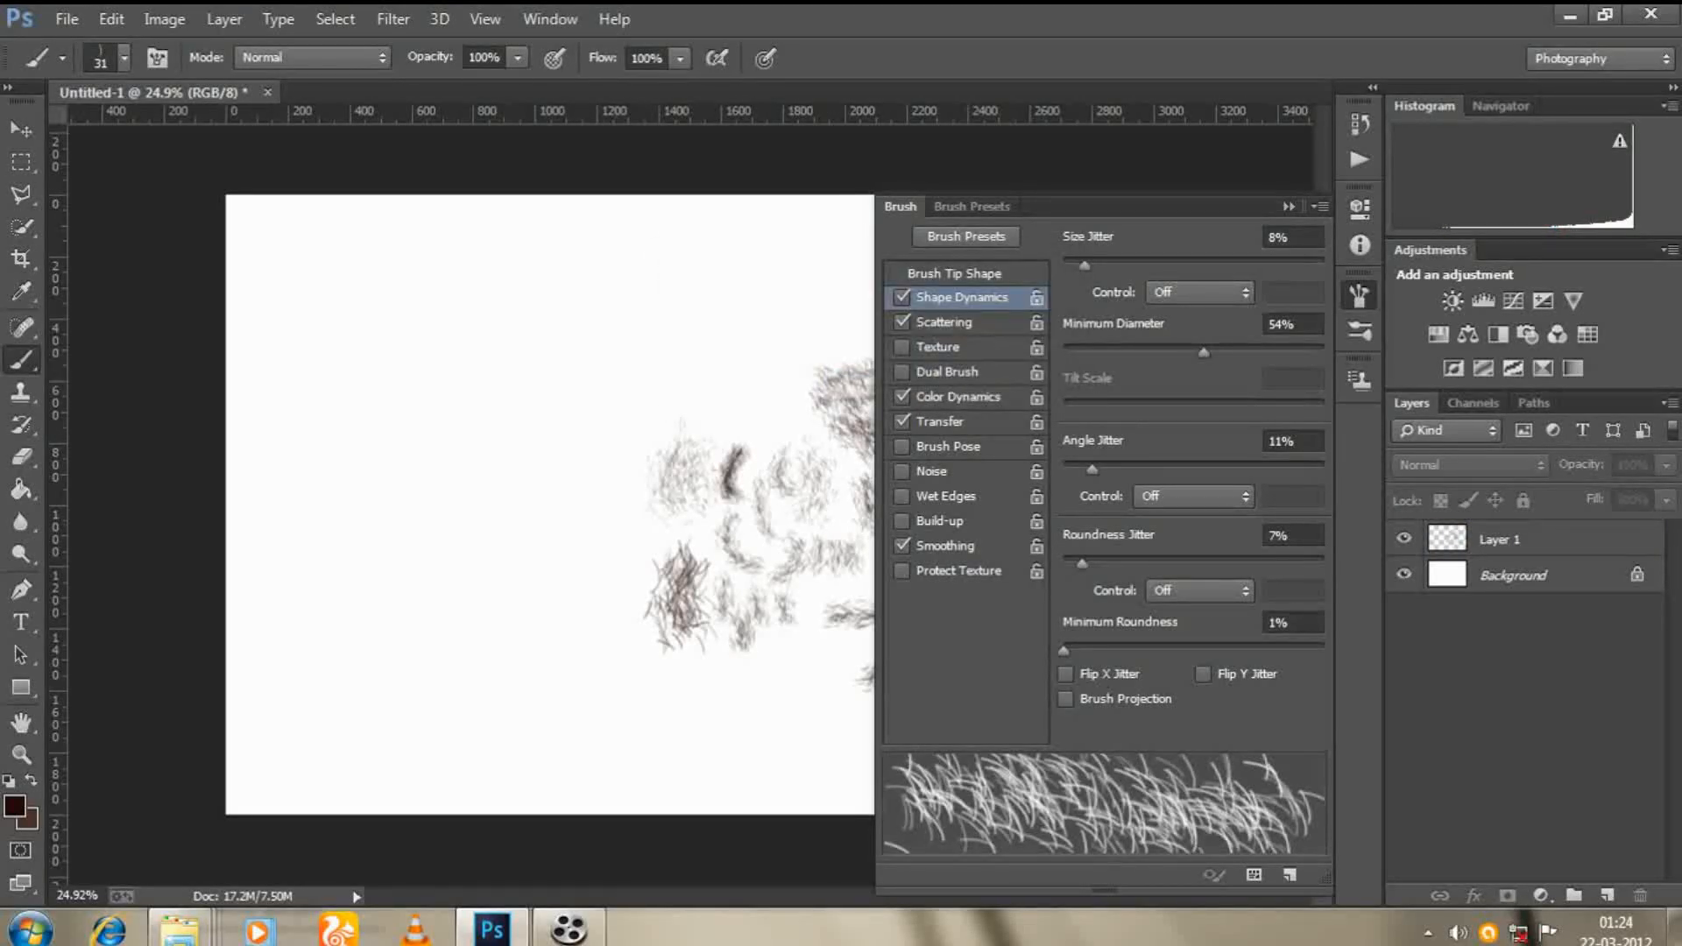